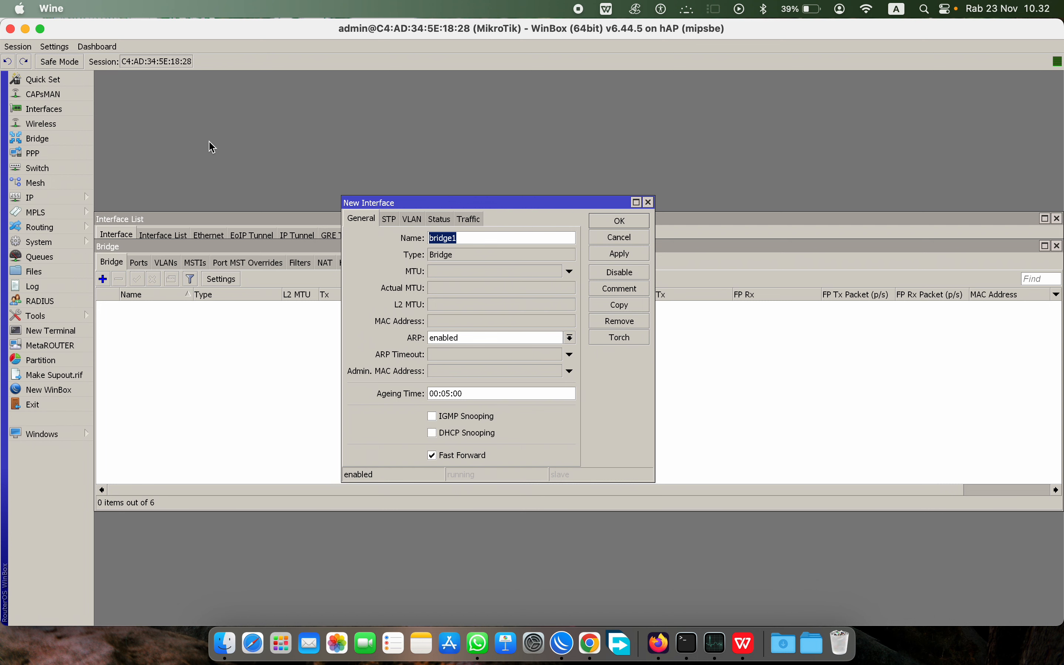
Step: Bring the Interface List (ether1-INTERNET through wlan1) to the front and select ether2-LAN
left_click(57, 124)
left_click(48, 109)
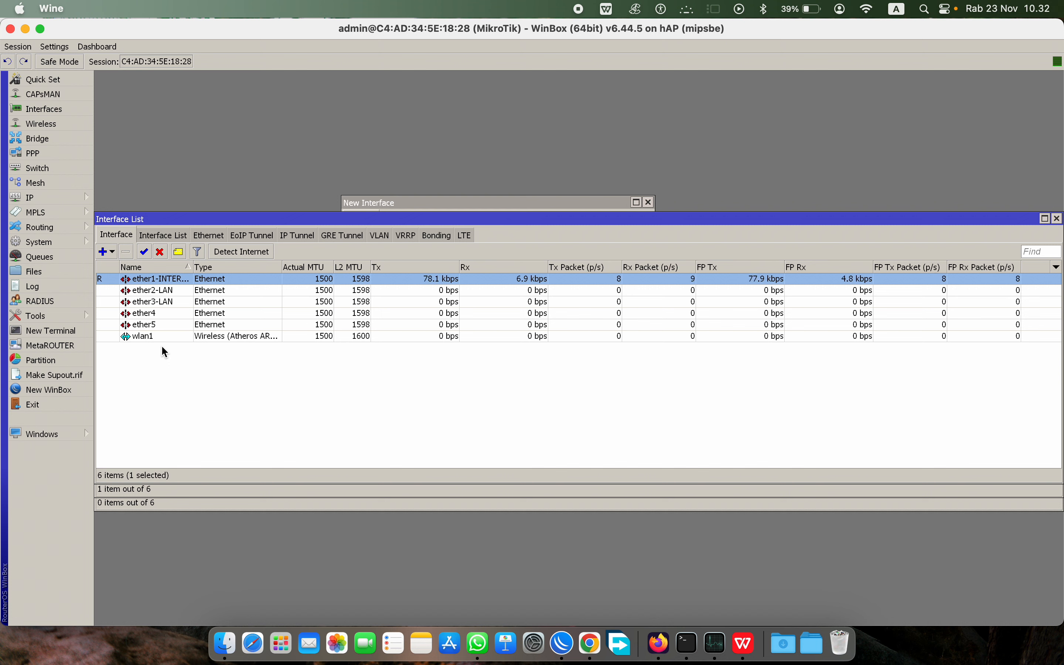
left_click(146, 295)
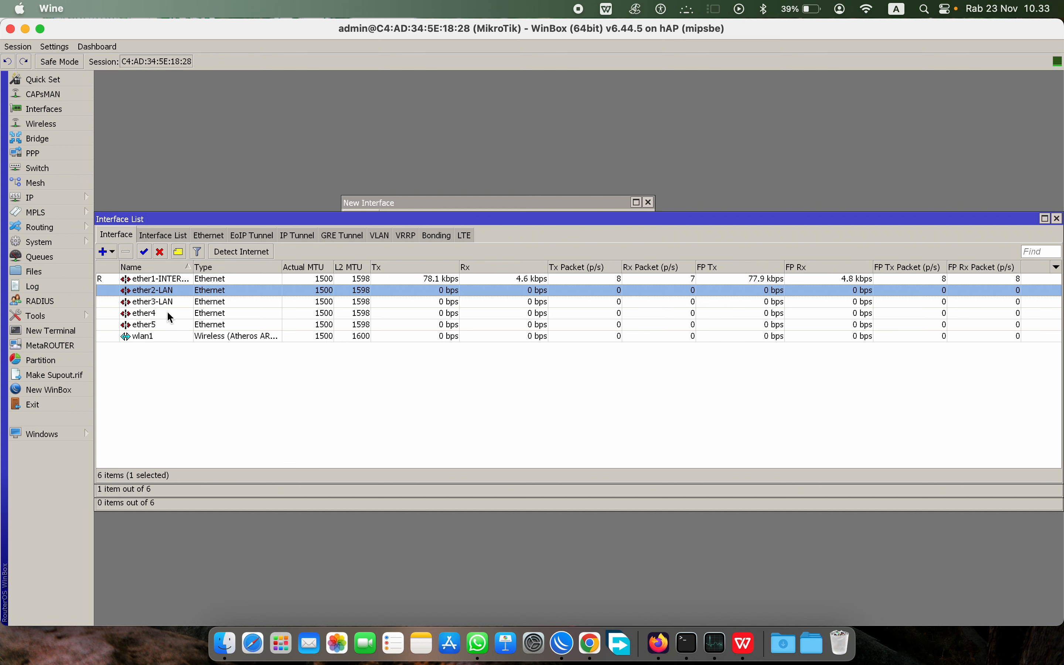
left_click(169, 313)
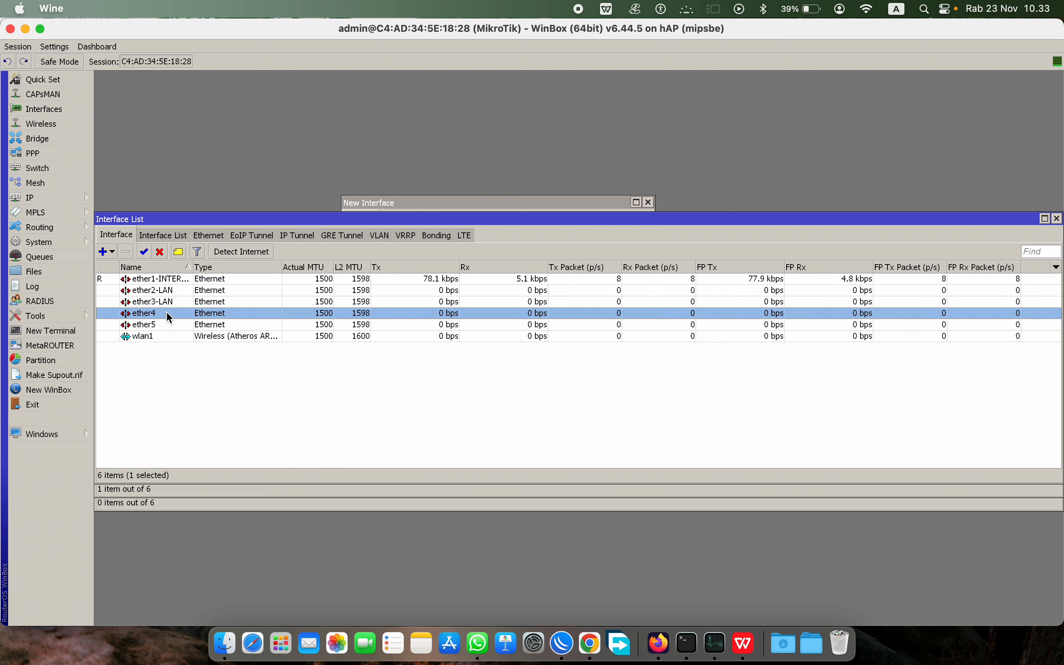
double_click(166, 311)
left_click(588, 240)
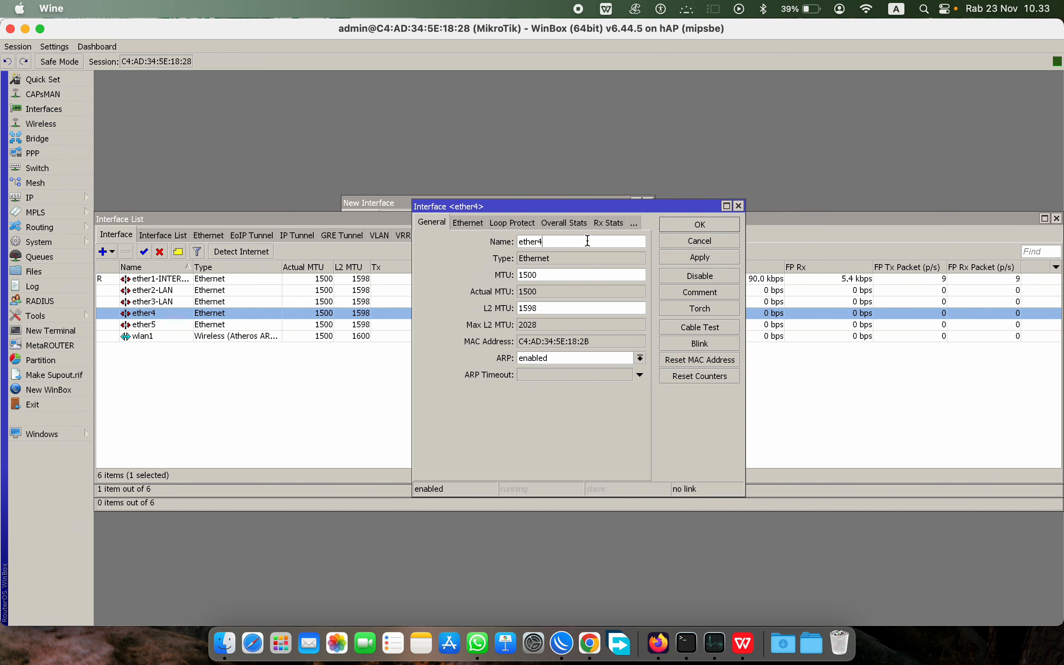
type("-LAN")
left_click(695, 227)
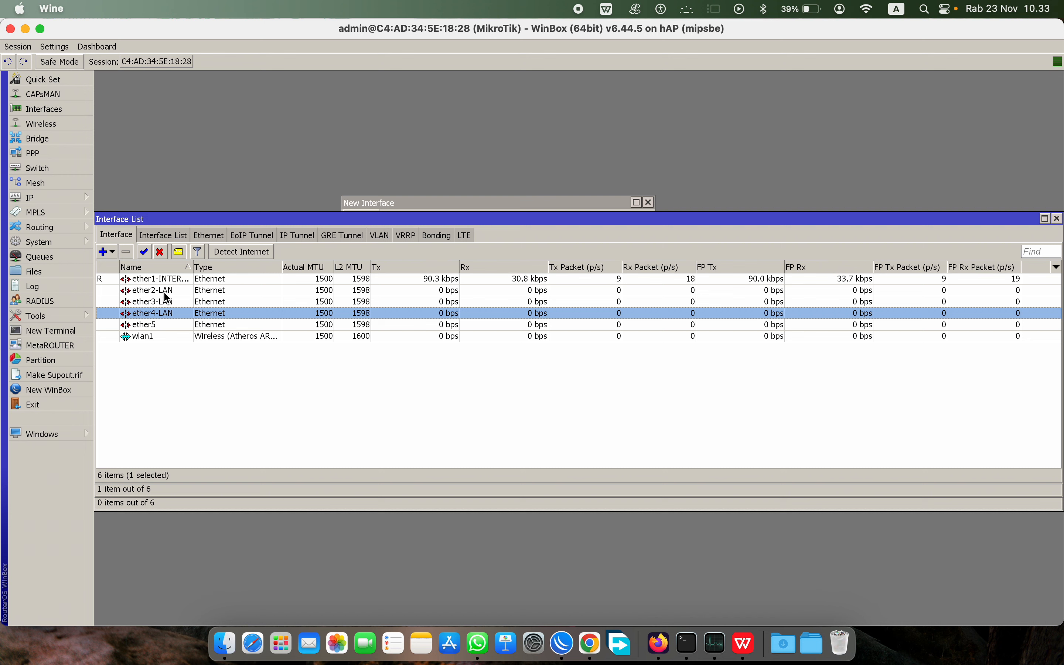
double_click(178, 313)
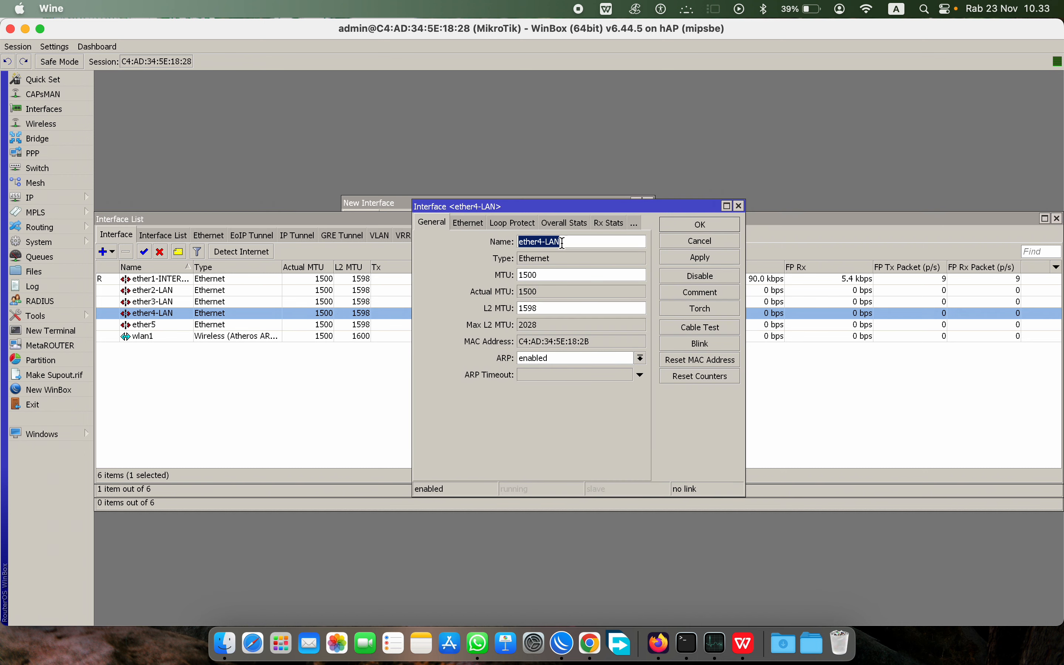
left_click(589, 243)
key("BackSpace")
key("BackSpace")
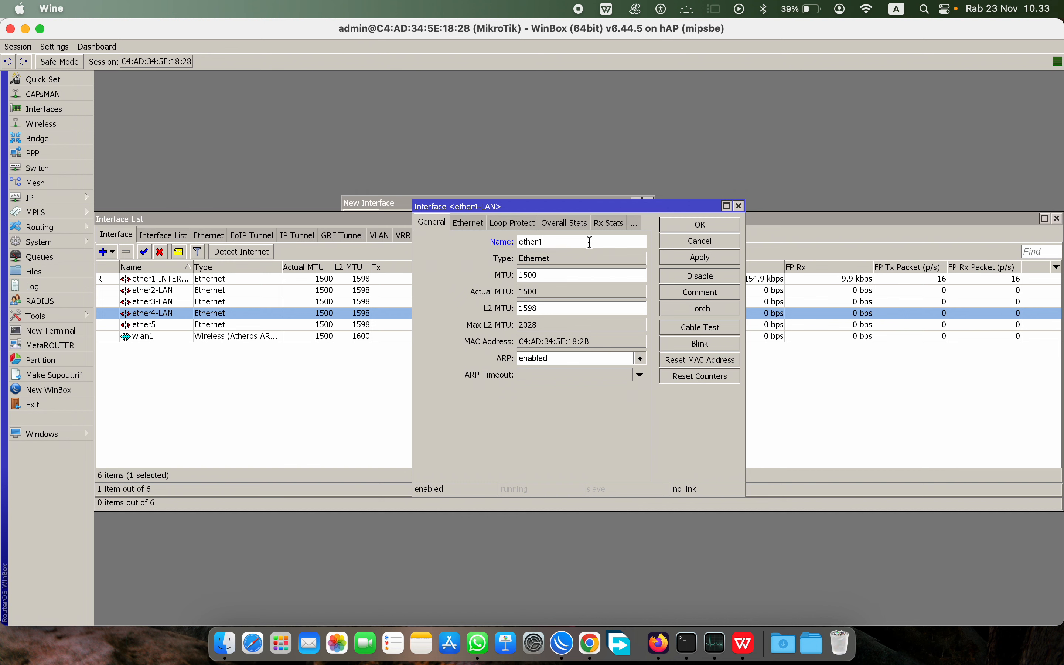
key("Return")
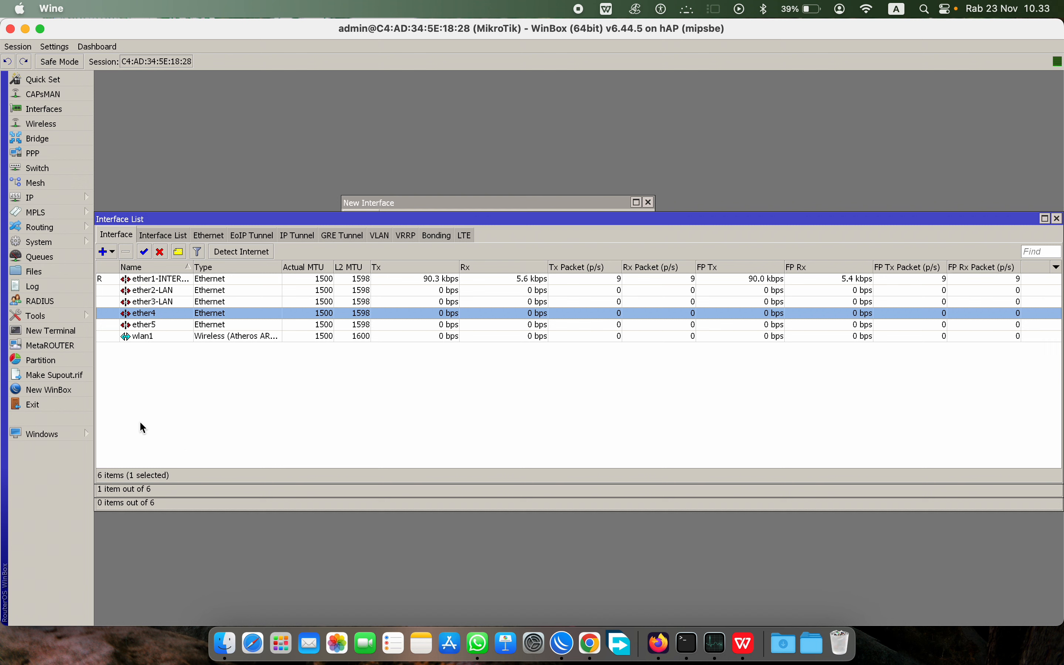
left_click(152, 293)
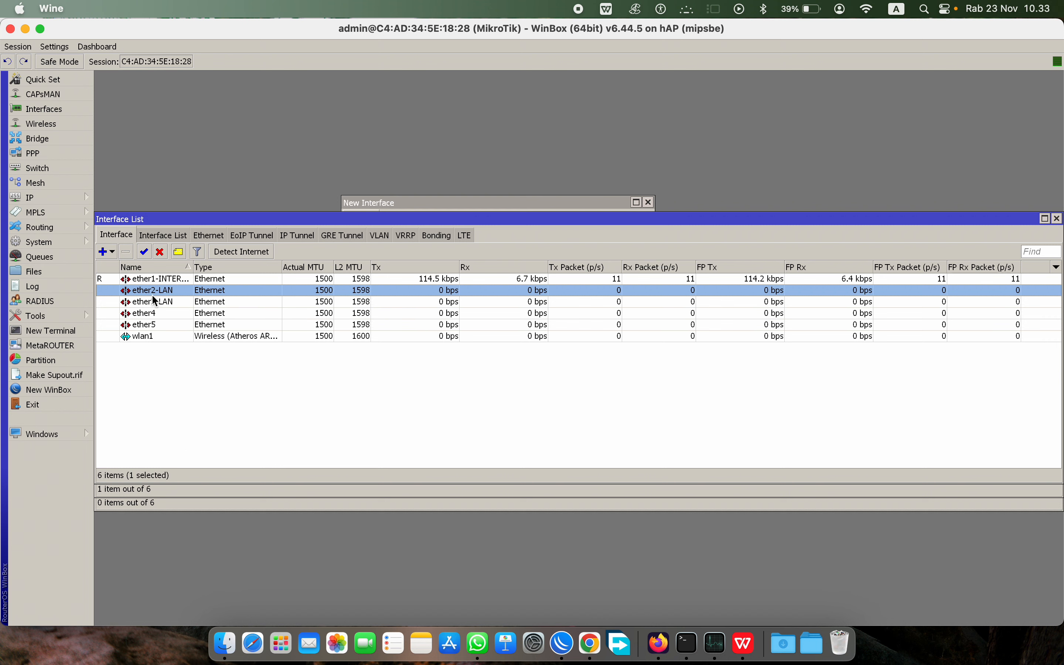
left_click(152, 302)
left_click(151, 325)
left_click(149, 336)
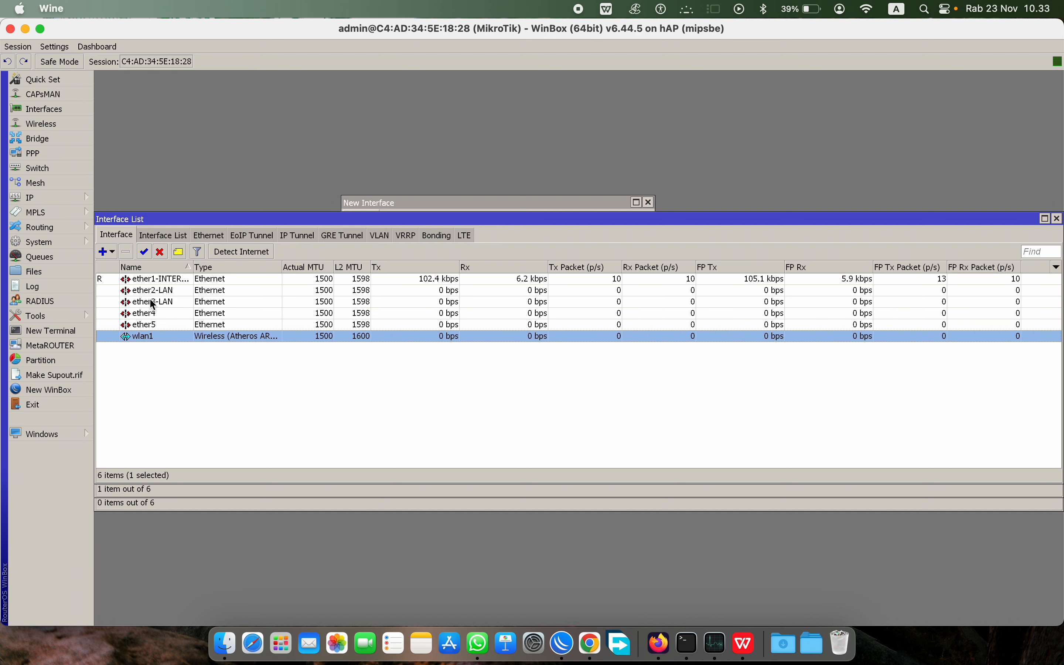
left_click(177, 293)
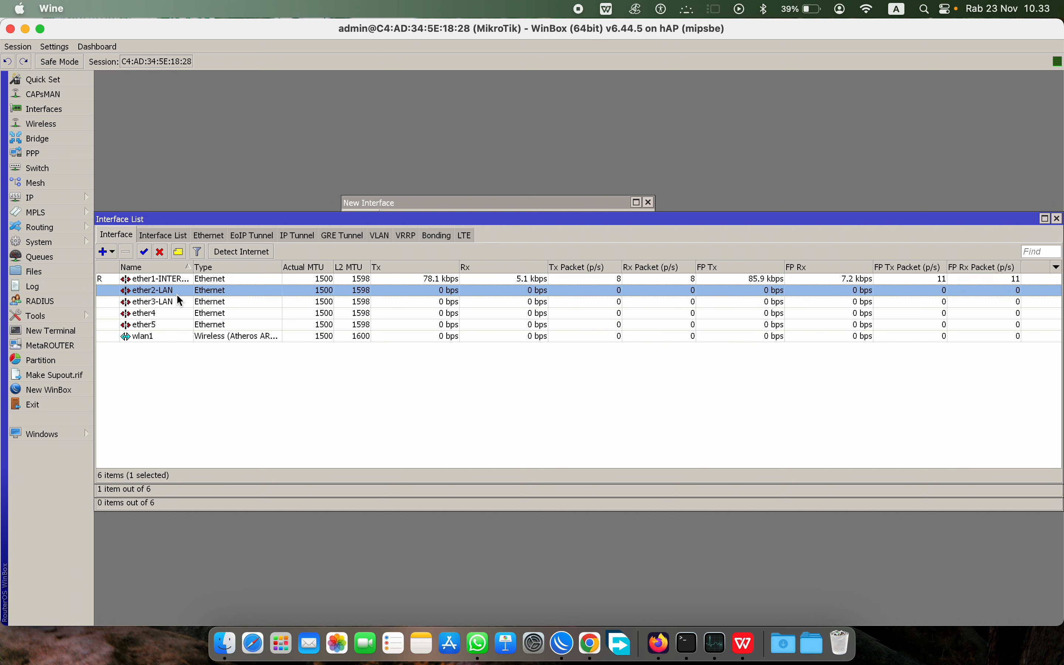
left_click(175, 302)
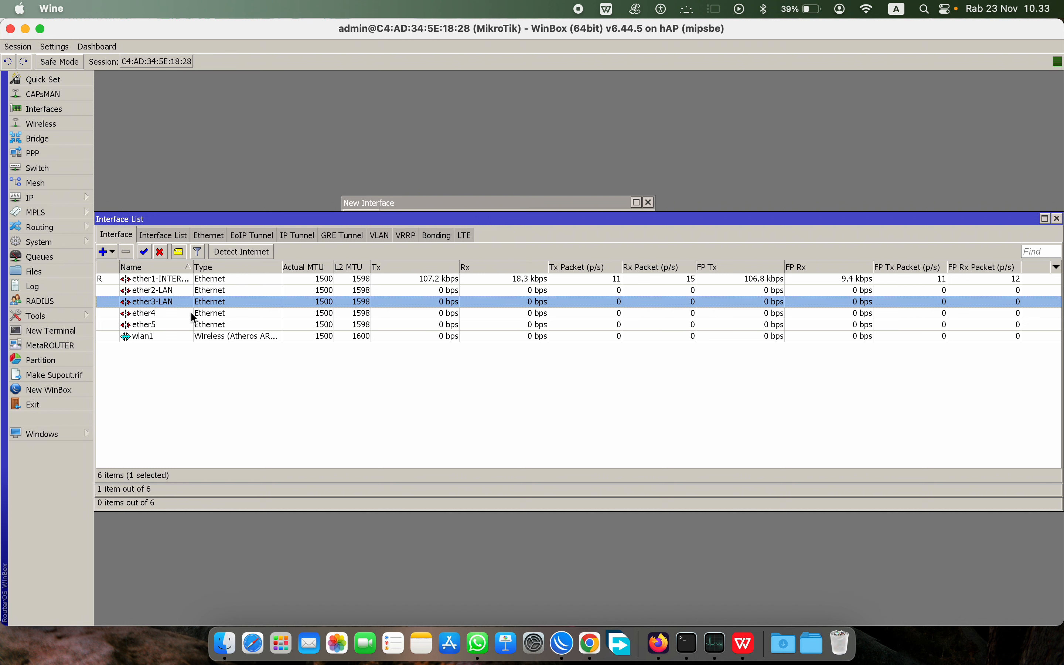
left_click(169, 291)
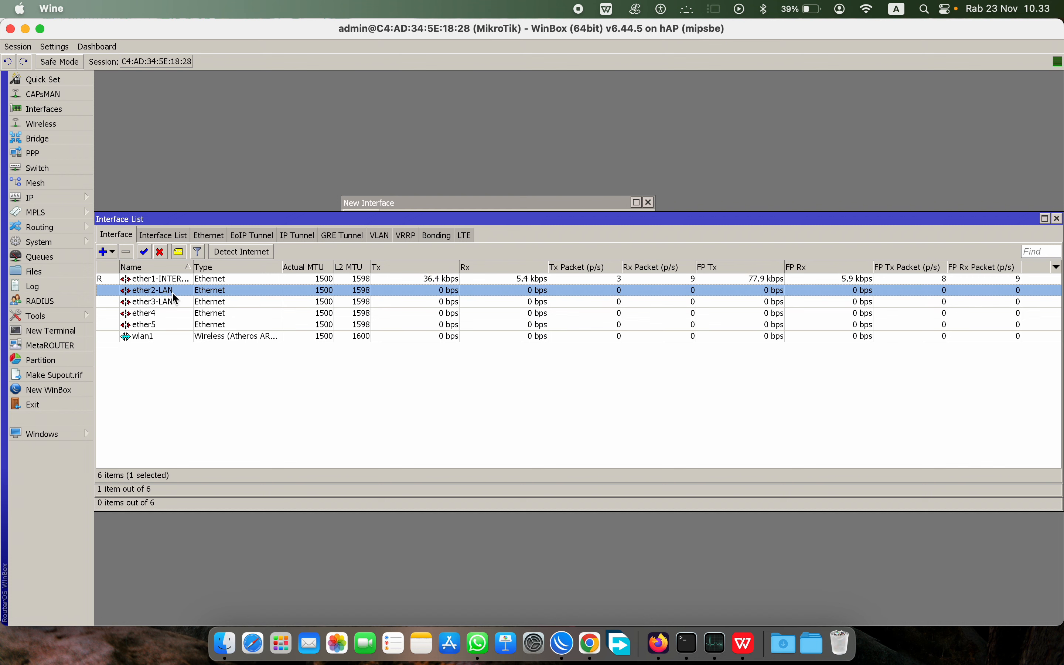
left_click(143, 303)
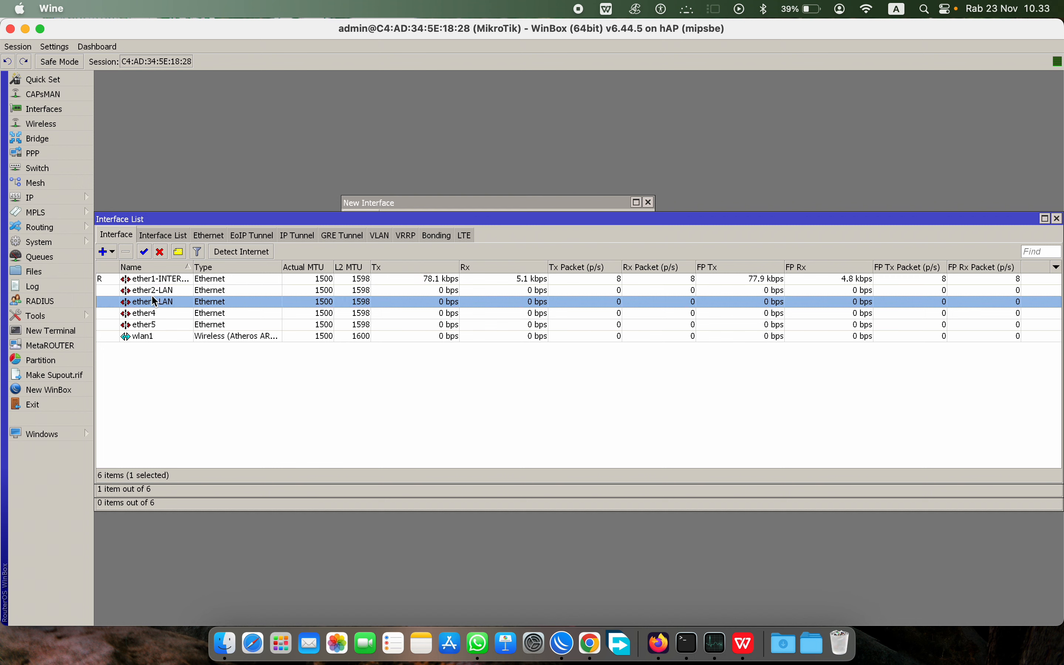
left_click(173, 313)
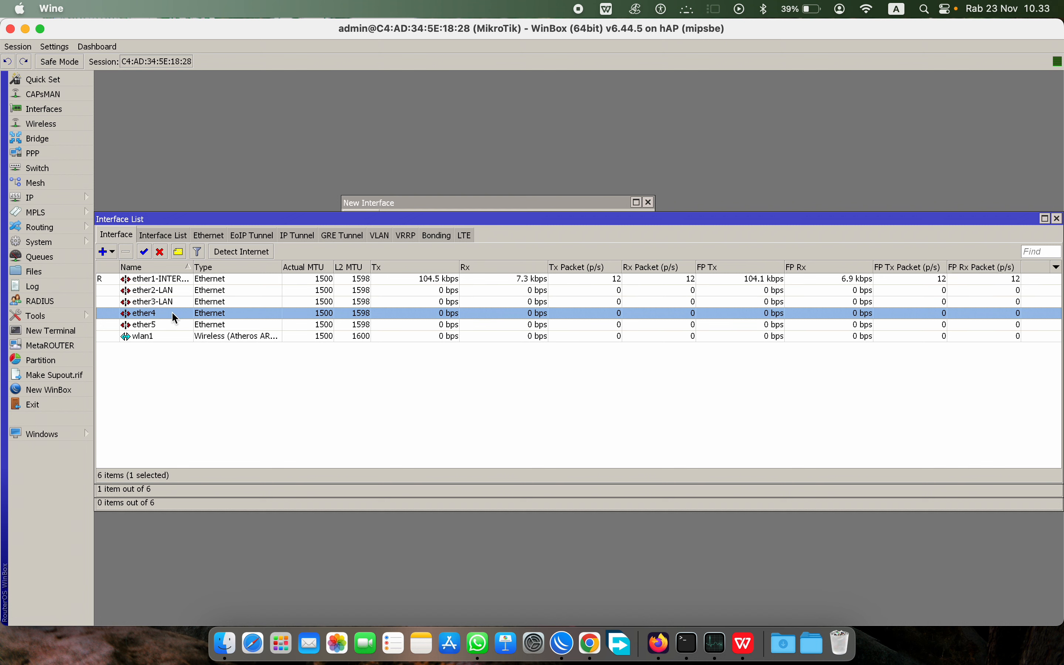
left_click(153, 327)
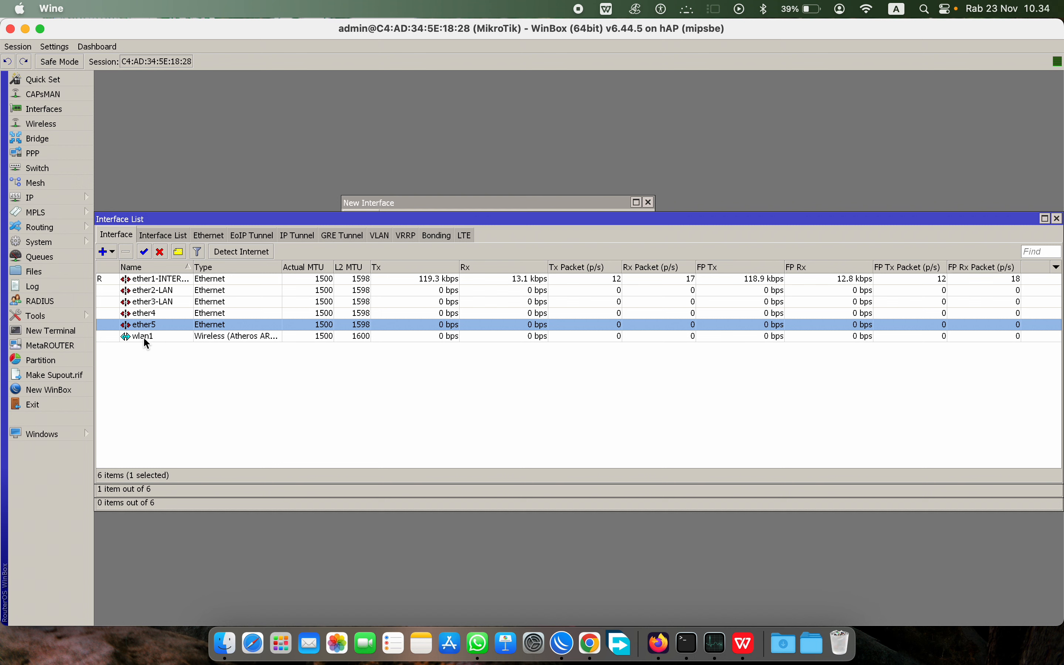
left_click(157, 339)
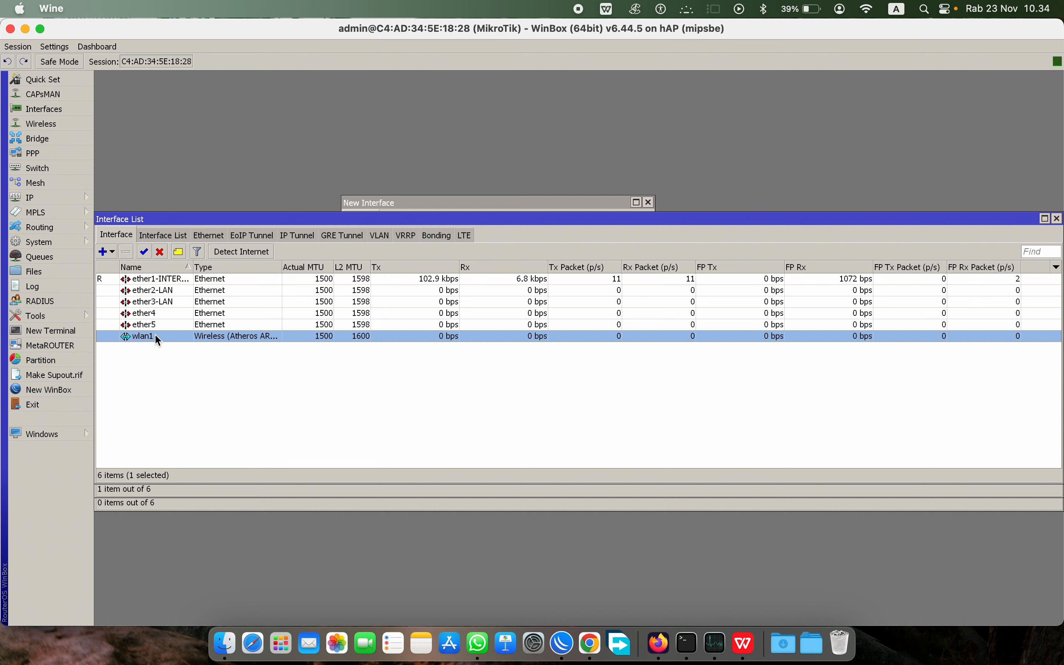
left_click(158, 335)
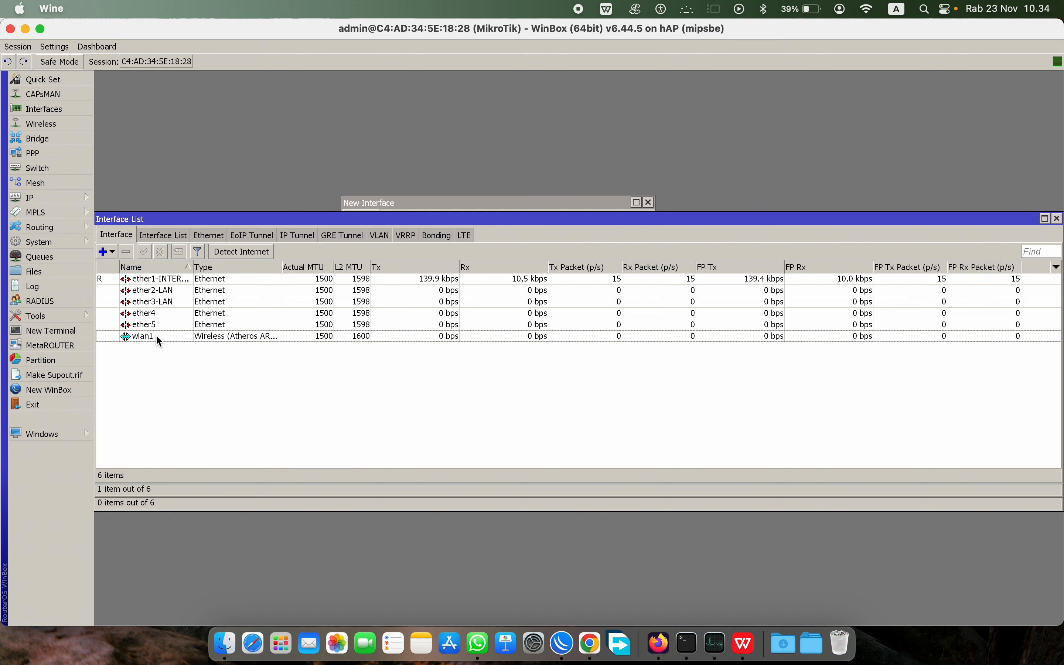
left_click(153, 314)
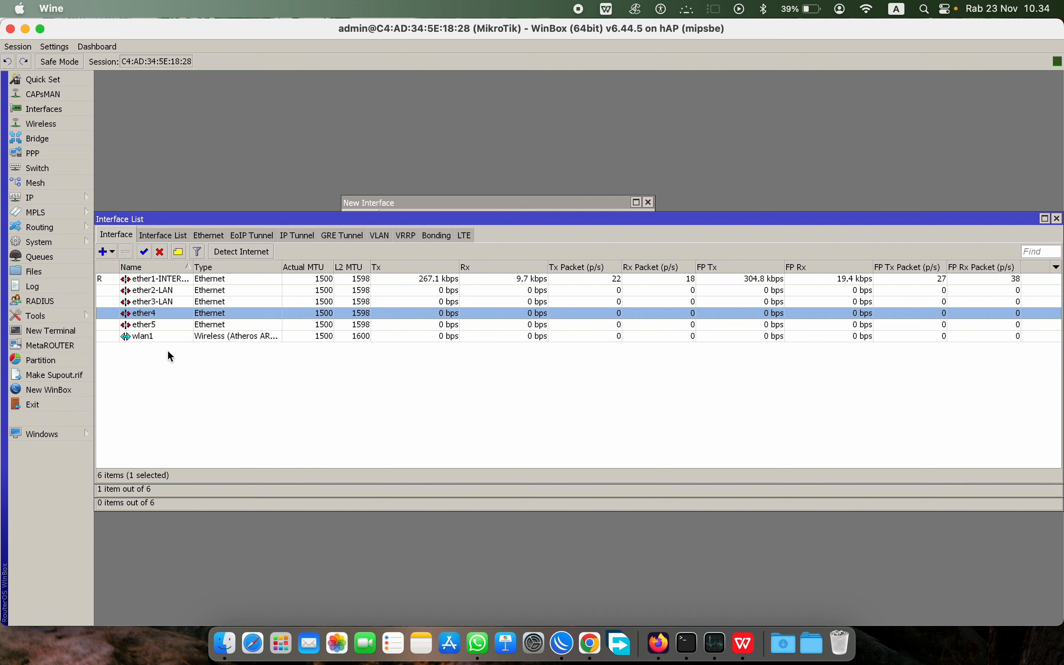
left_click(161, 336, "shift")
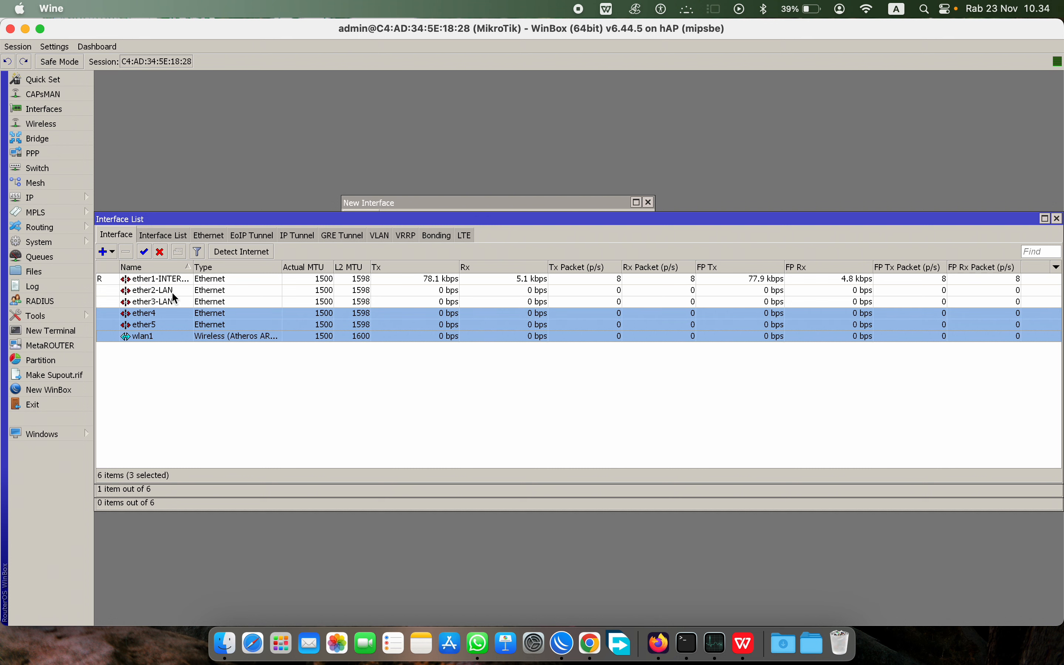
left_click(173, 291)
left_click(175, 302, "shift")
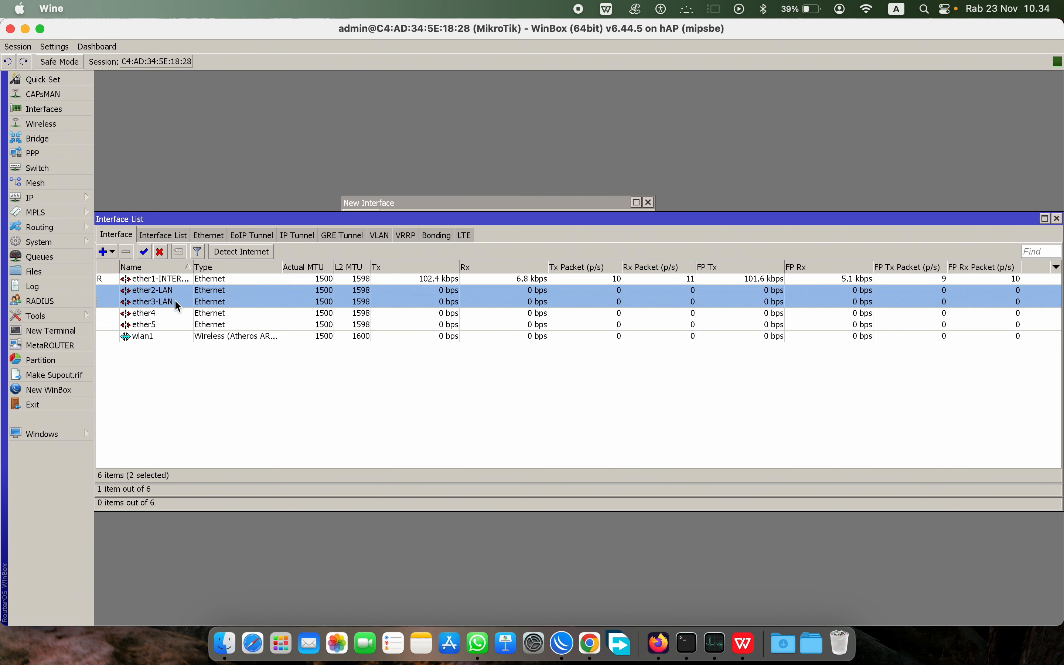
left_click(180, 375)
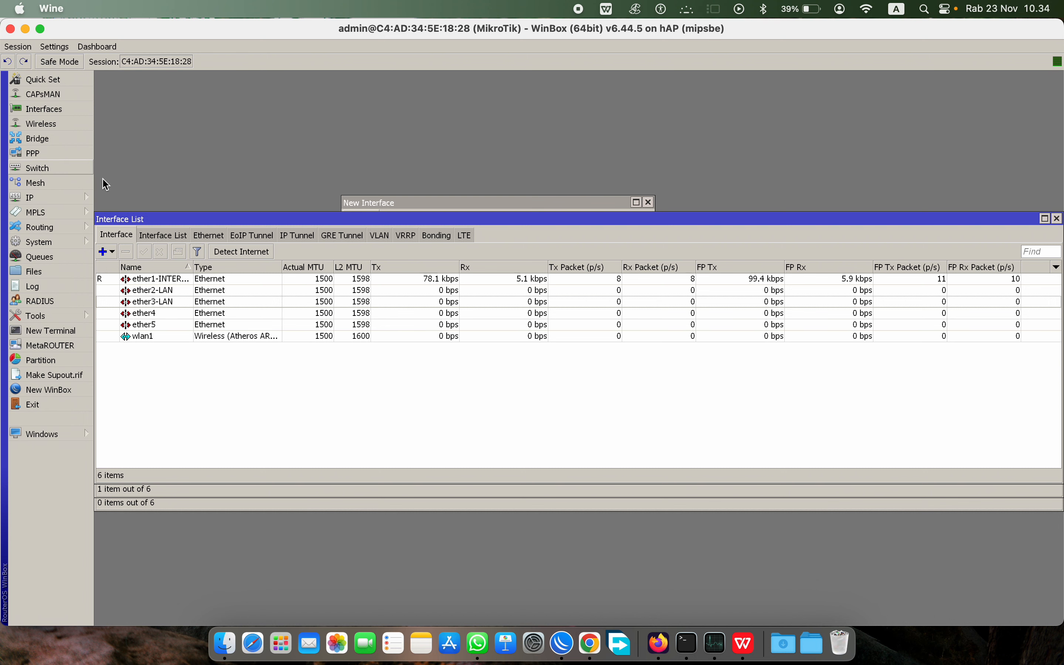
Step: Create a bridge named bridge1--JALUR LAN
left_click_drag(193, 267, 250, 267)
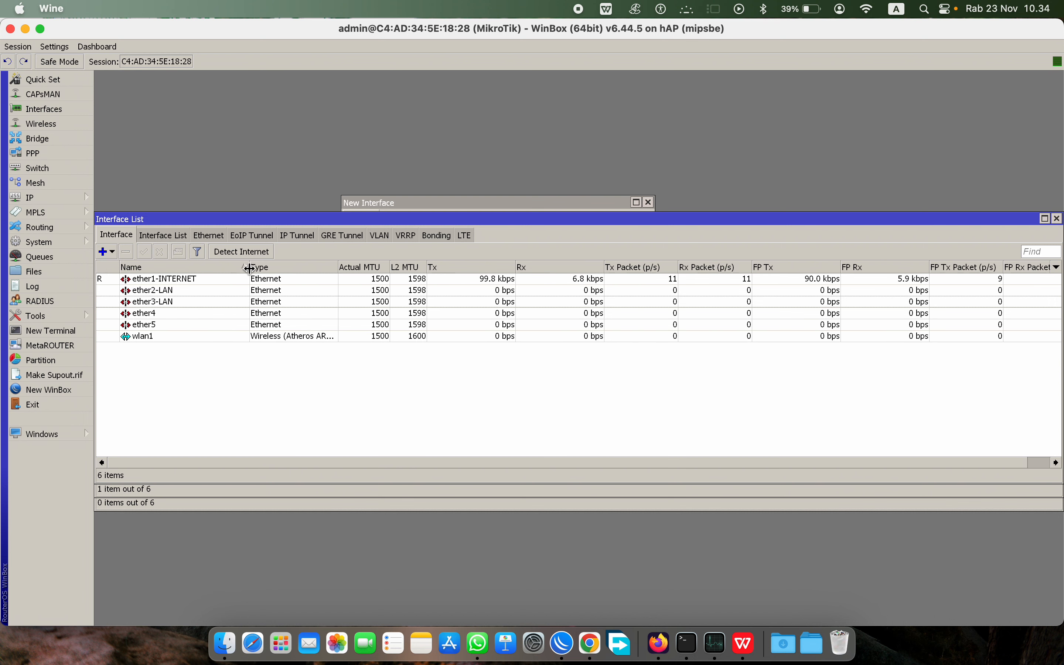
left_click(44, 139)
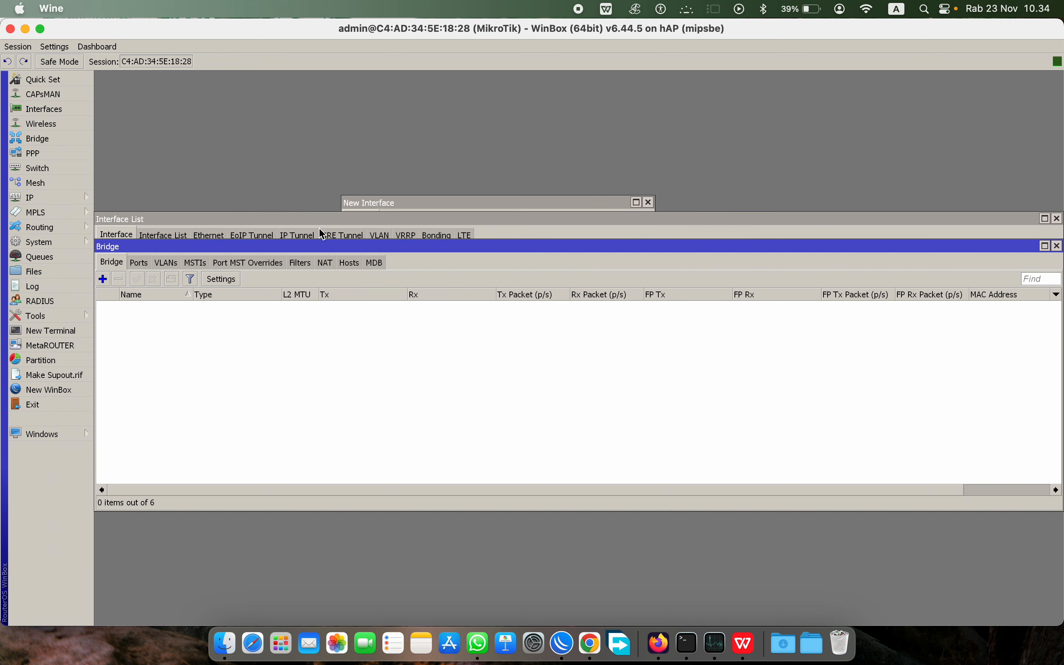
left_click(104, 279)
key("Right")
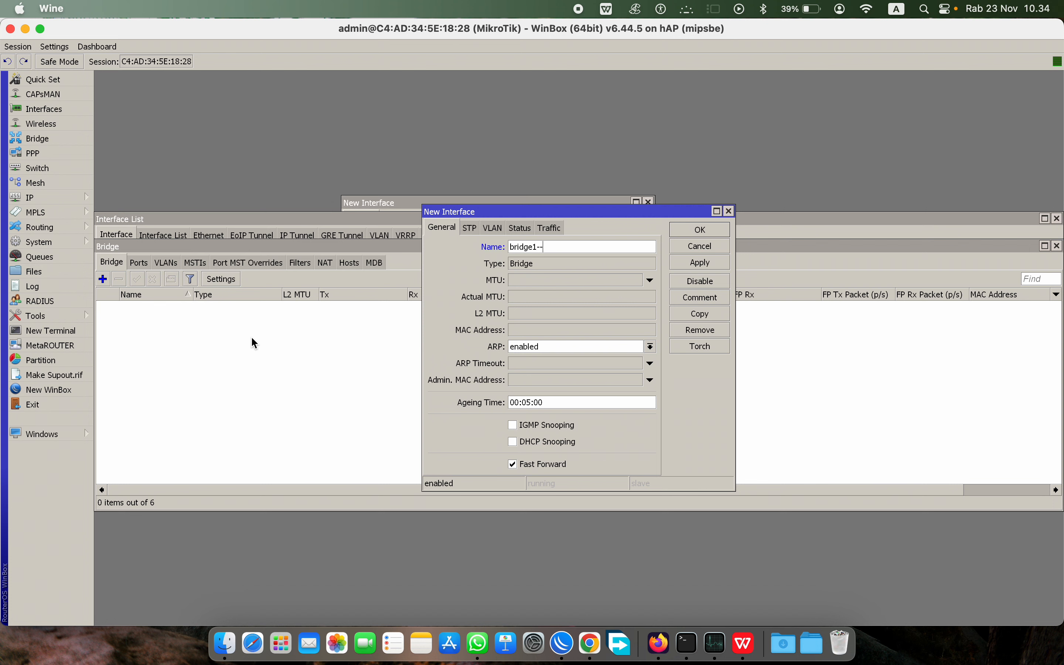
type("--JALUR LAN")
left_click(700, 230)
Step: Create a second bridge named bridge2-JALUR HOTSPOT
left_click(103, 279)
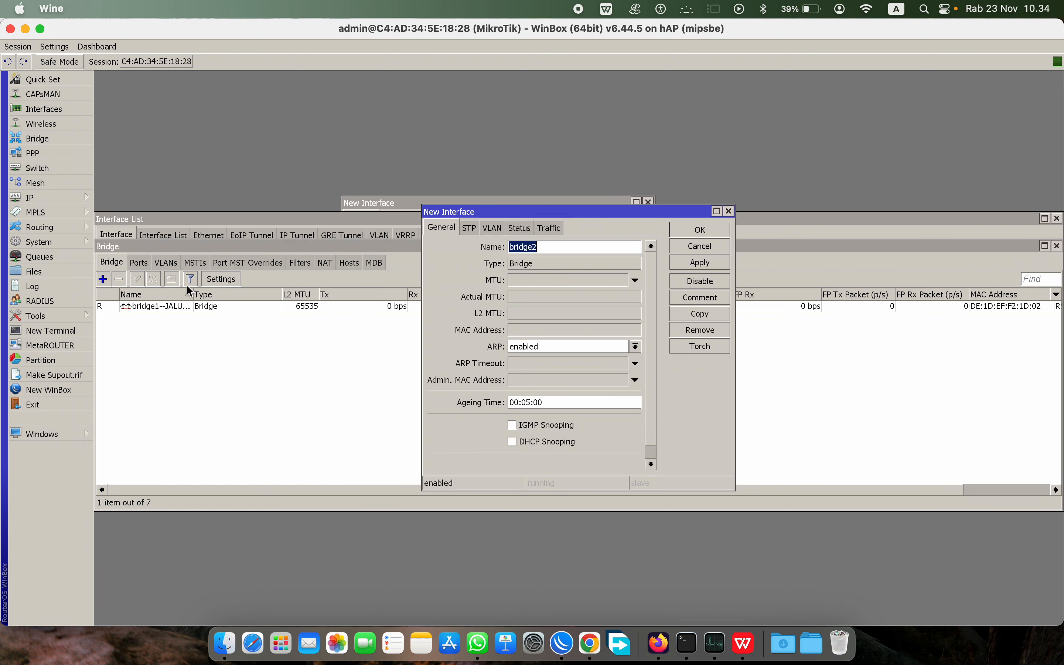
left_click(566, 250)
type("-JALUR IOT")
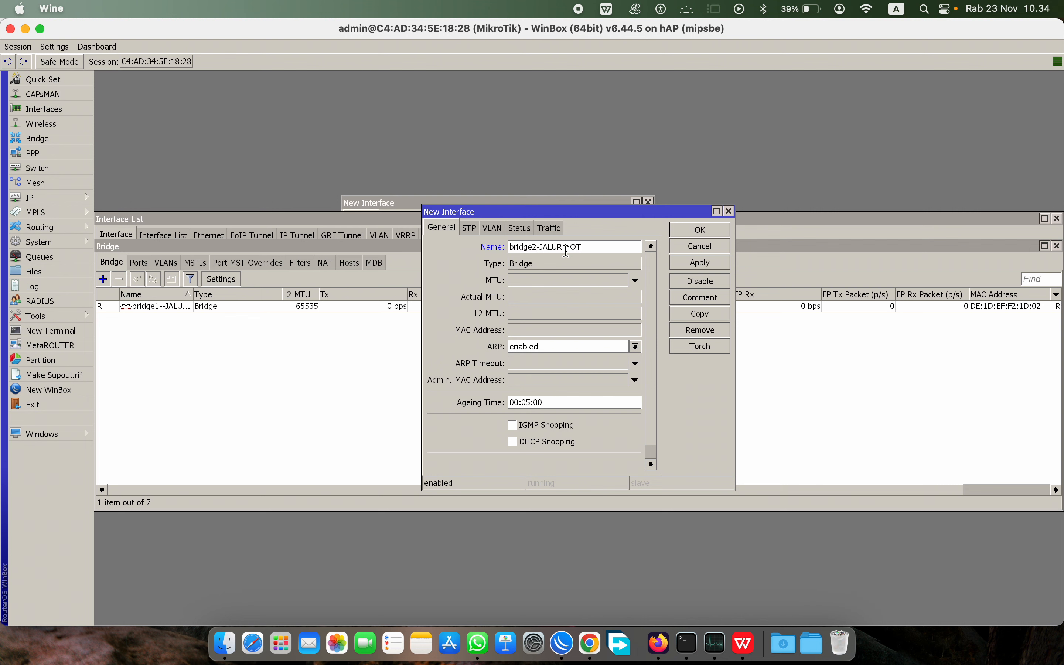
type("SPOT")
left_click(686, 233)
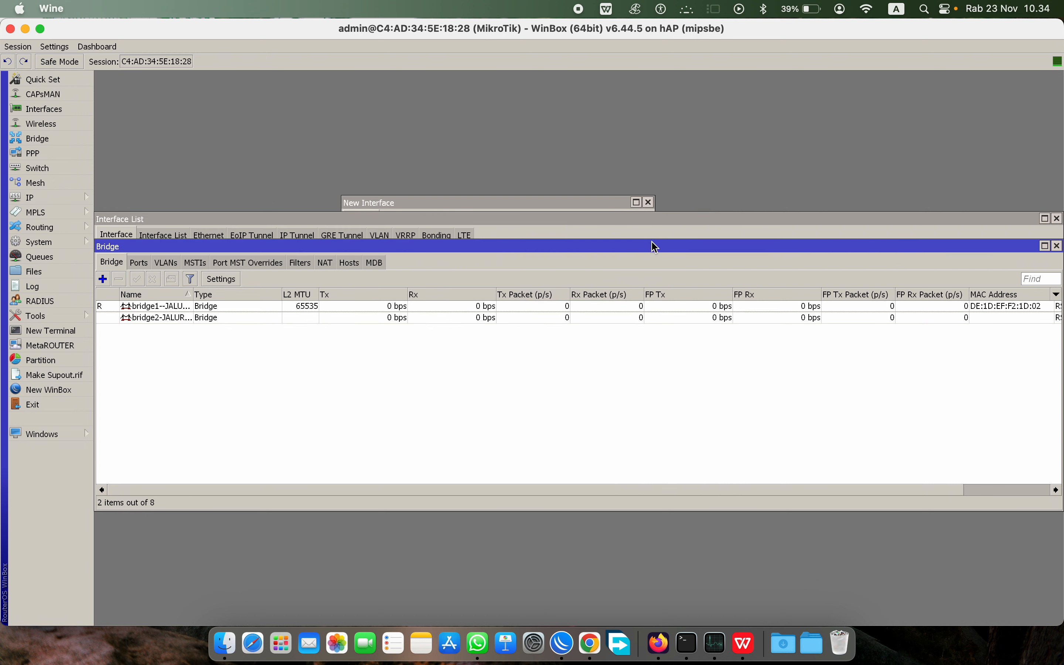
Step: Sort the bridge list, widen the Name column, select bridge2-JALUR HOTSPOT, and reposition the window
left_click(198, 295)
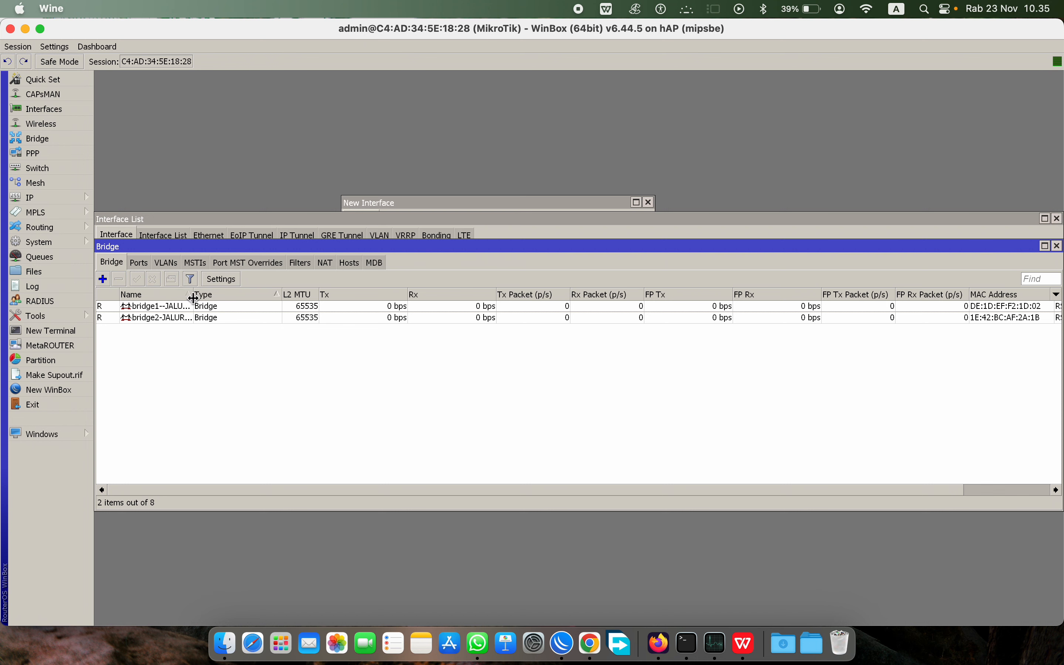
left_click_drag(194, 298, 258, 305)
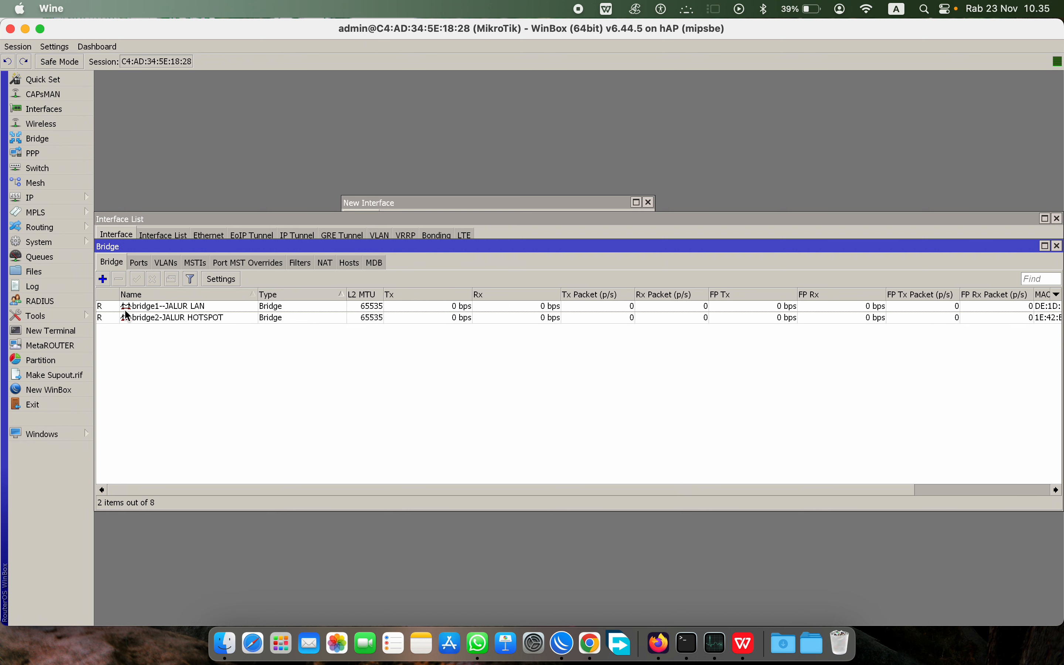
left_click(165, 318)
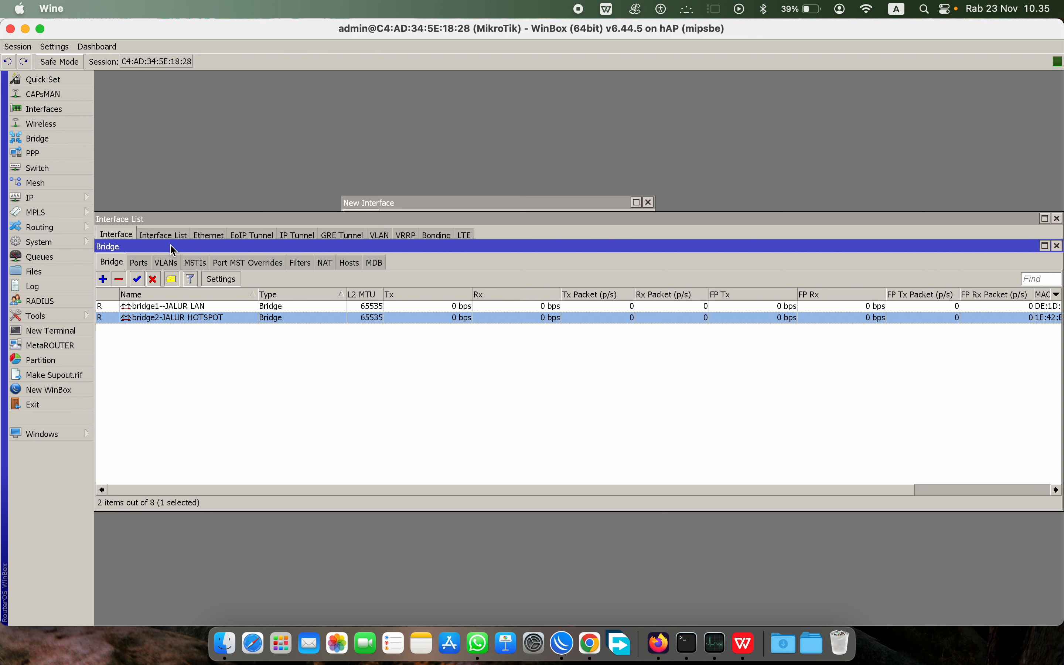
left_click_drag(174, 248, 290, 281)
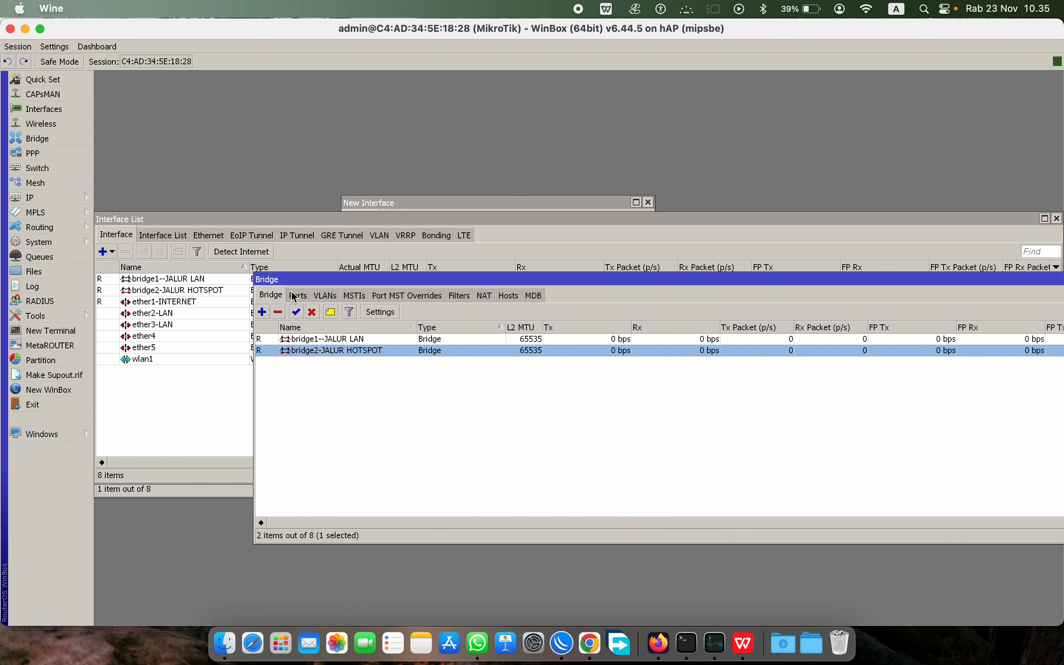
Step: Add ether2-LAN as a port of bridge1--JALUR LAN
left_click(295, 297)
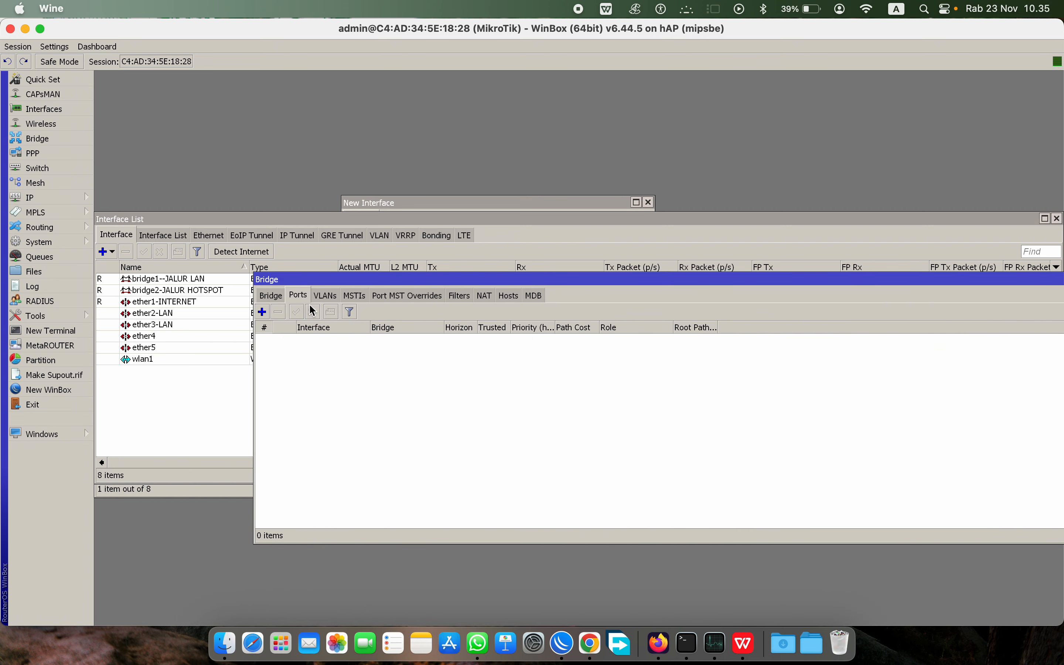
left_click(262, 312)
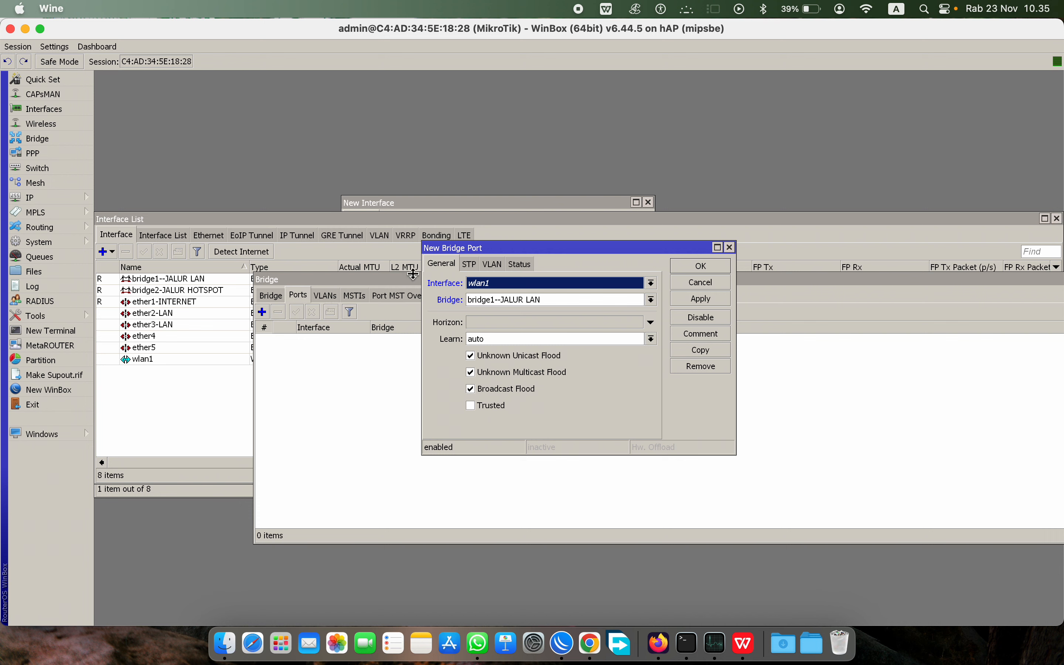
left_click(510, 284)
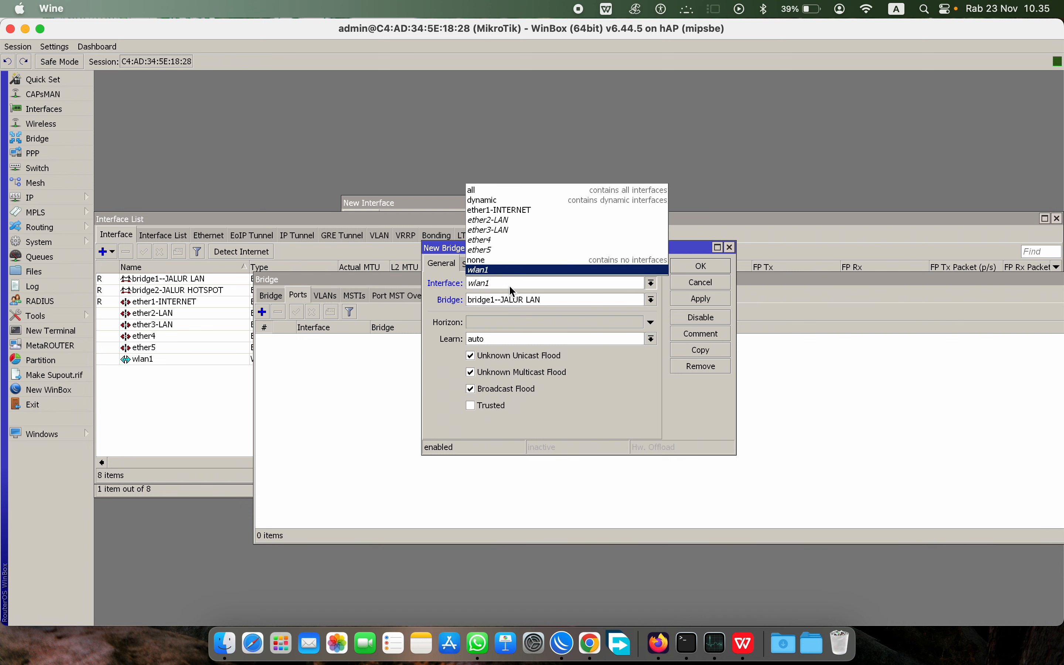
left_click(515, 220)
left_click(721, 300)
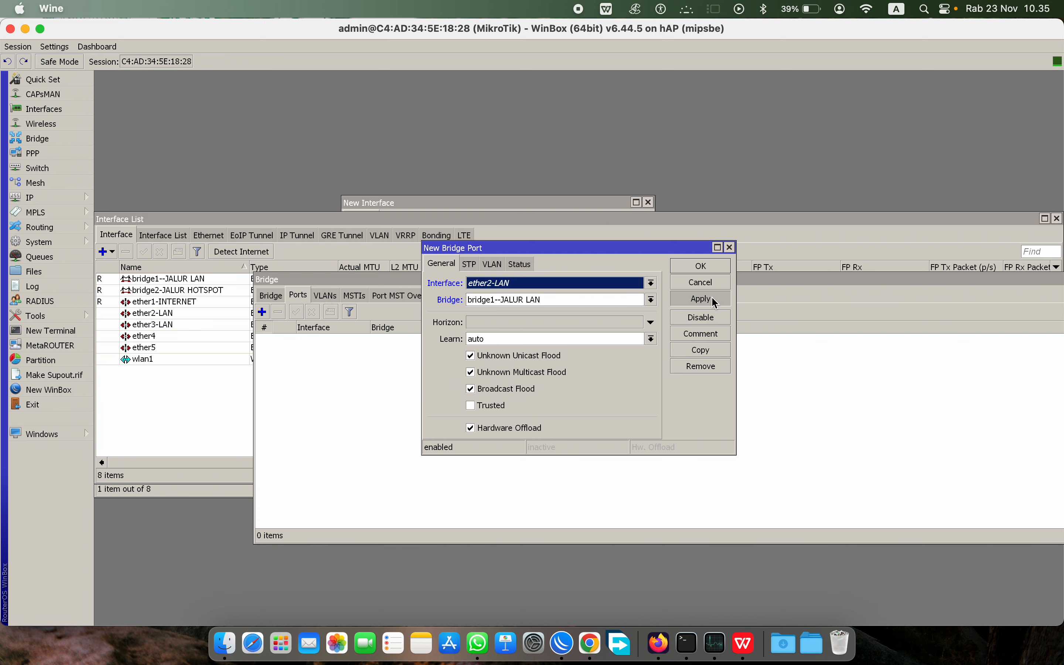
left_click(703, 266)
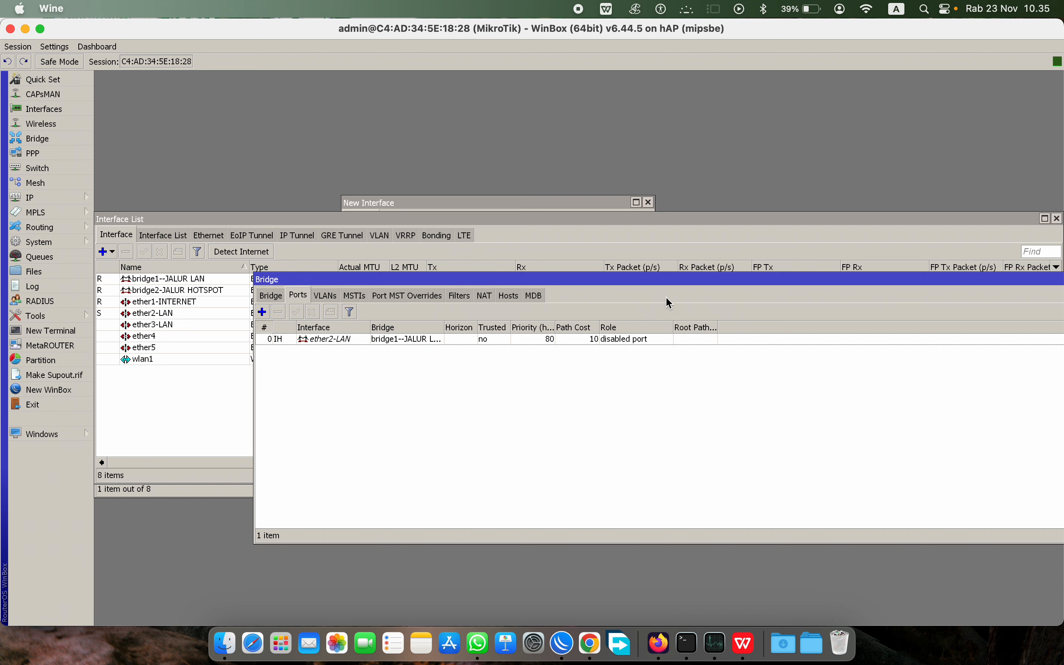
Step: Add ether3-LAN as another port of bridge1--JALUR LAN
left_click(262, 312)
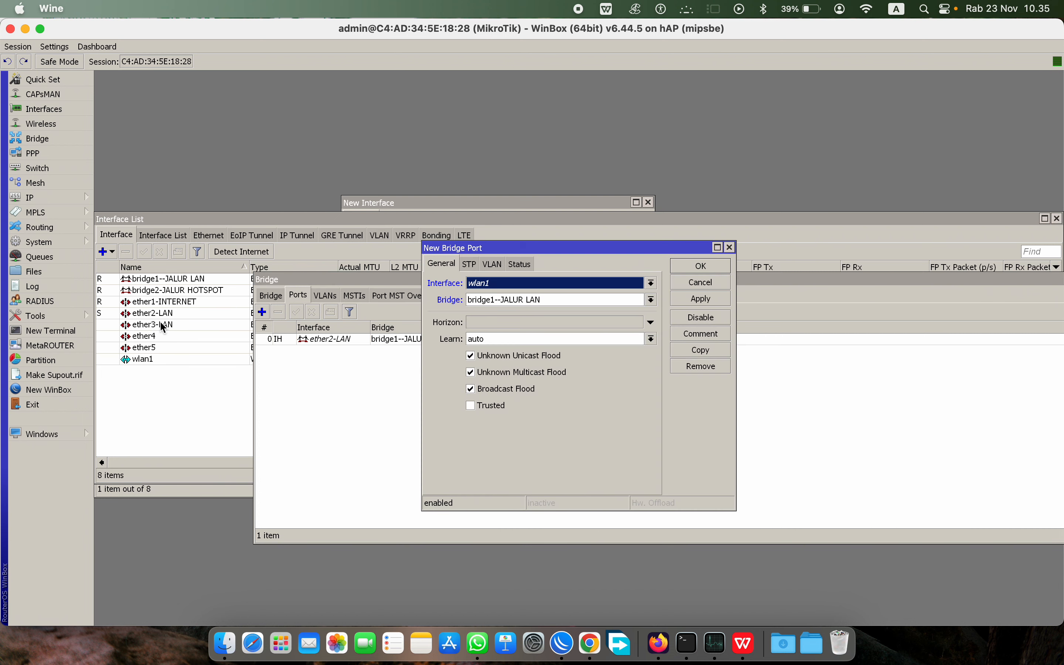
left_click(515, 283)
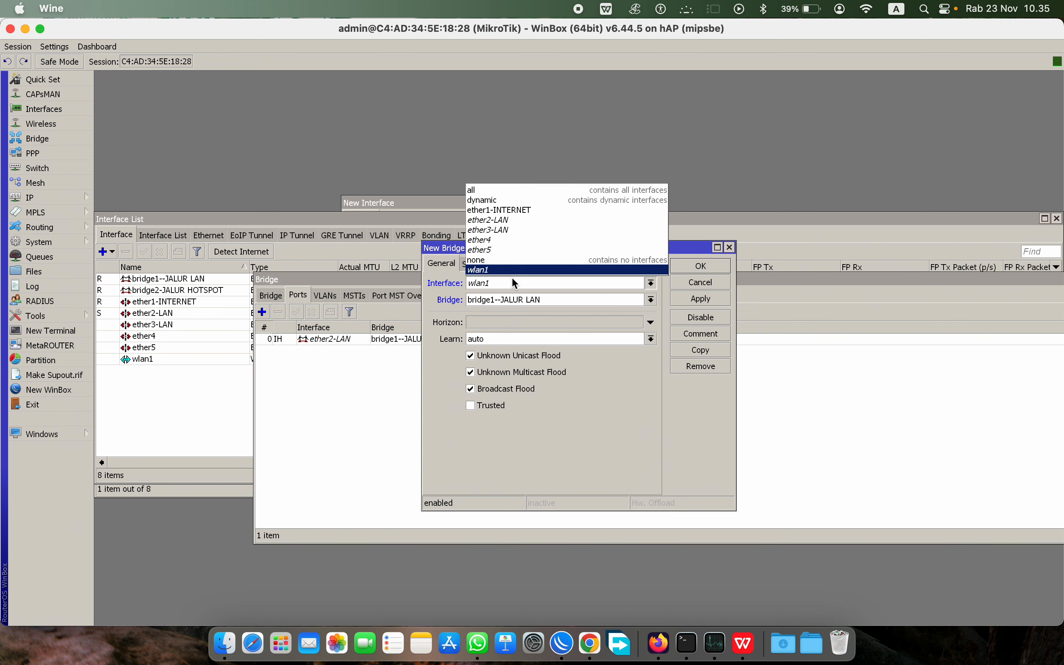
left_click(513, 232)
left_click(695, 296)
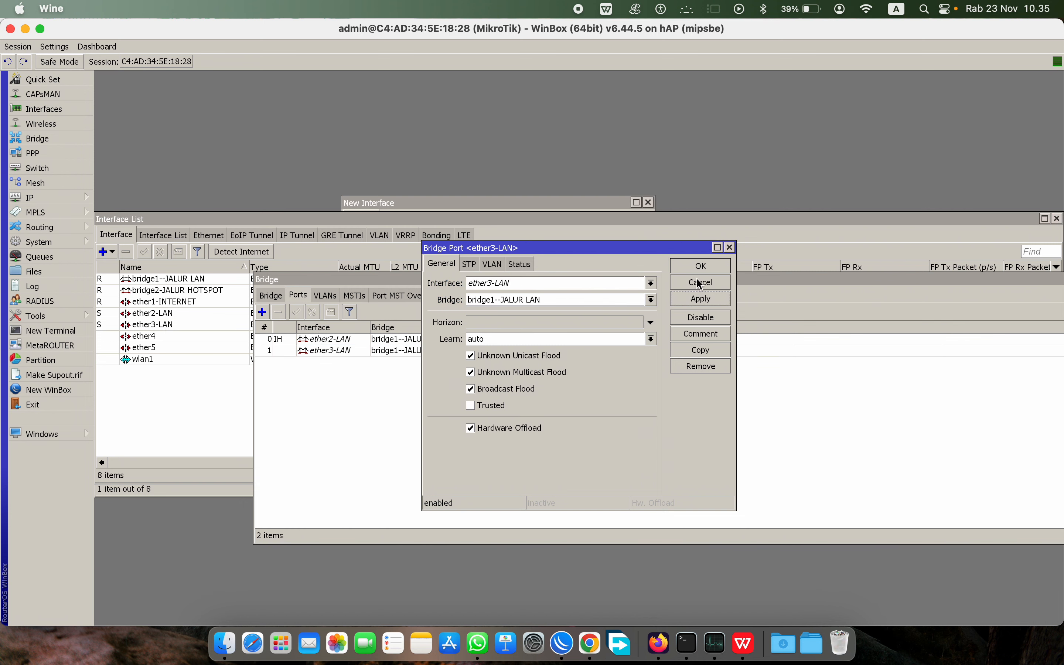
left_click(701, 266)
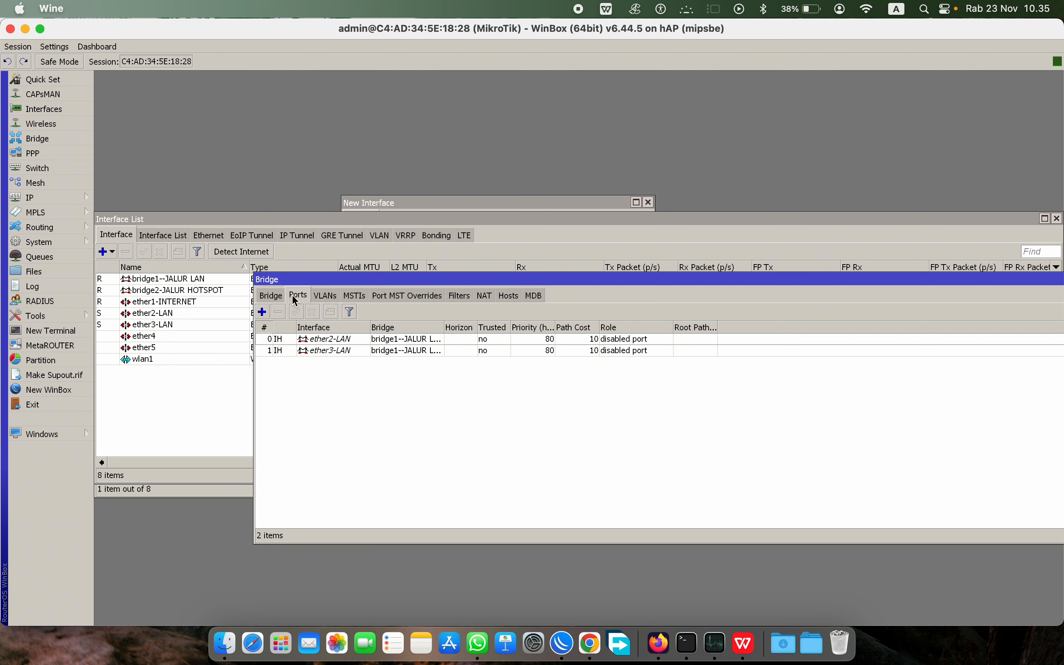
left_click(263, 313)
Step: Cancel the failing retry and reconnect to the MikroTik router from the Neighbors list
left_click(479, 284)
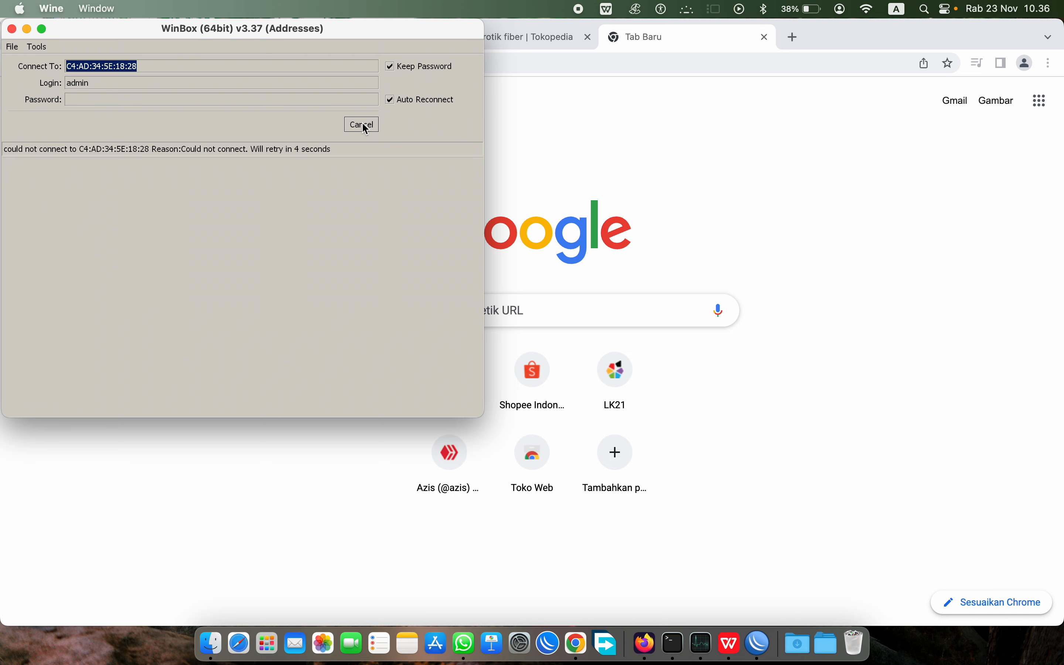
left_click(363, 124)
left_click(64, 170)
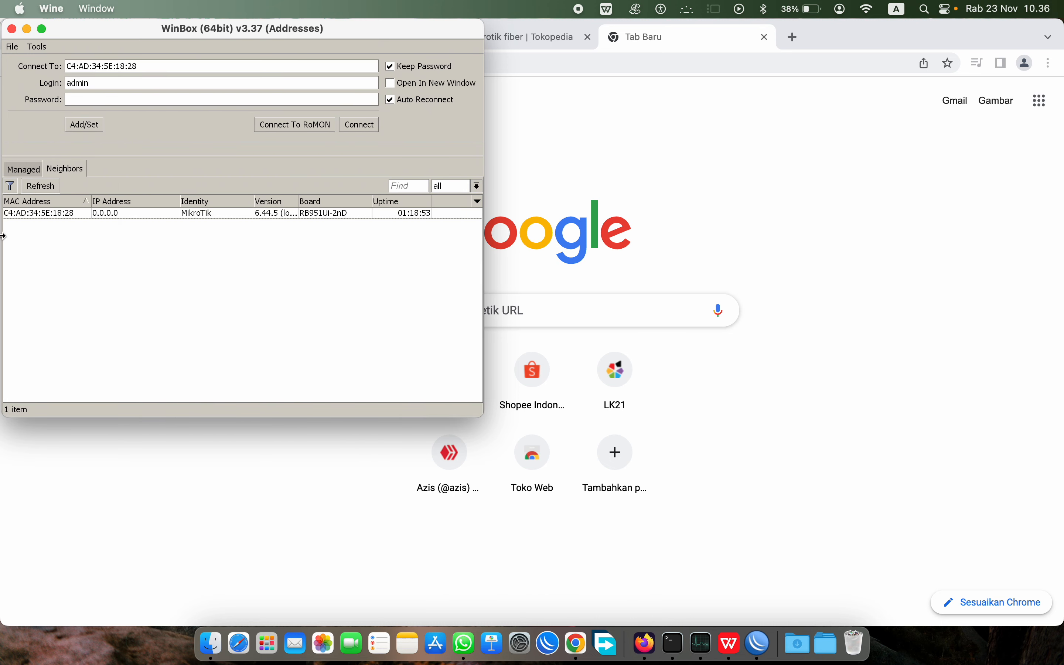
left_click(46, 214)
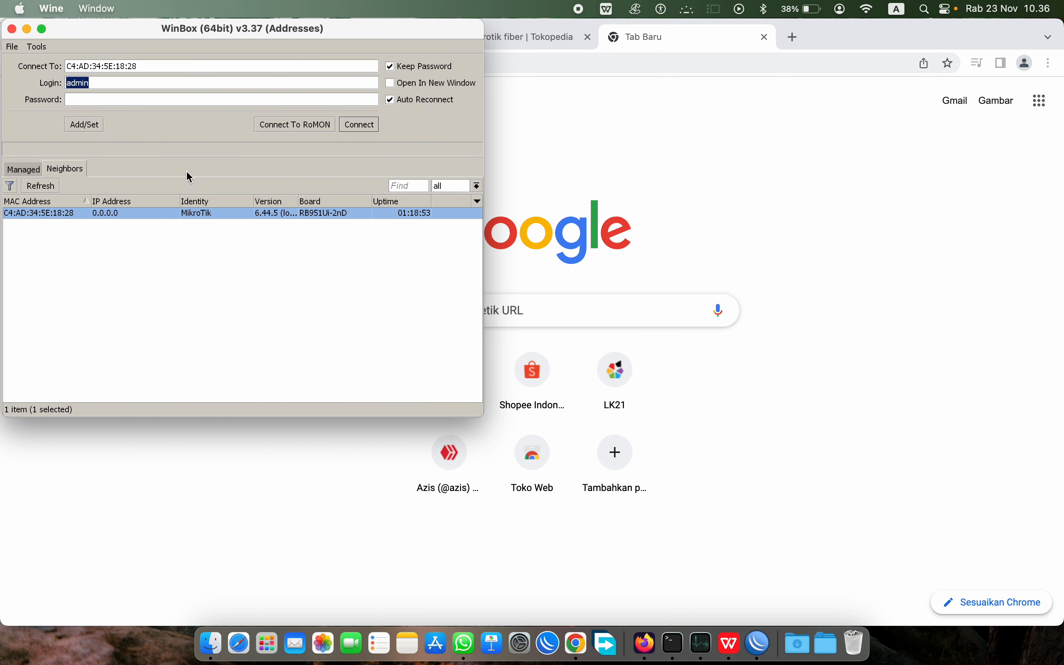
left_click(366, 125)
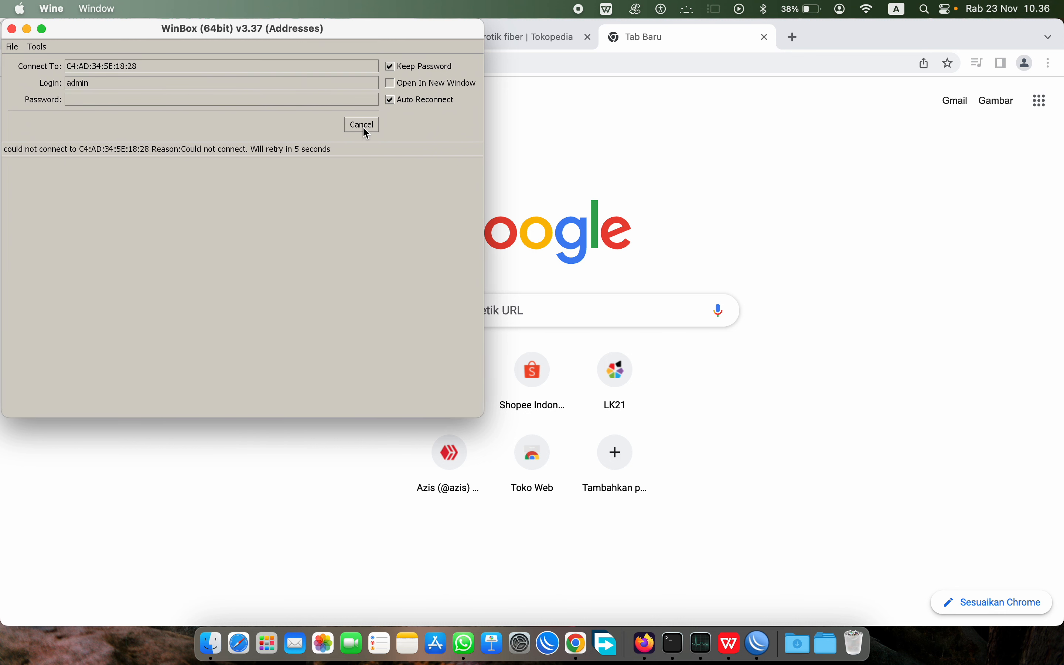
left_click_drag(286, 34, 502, 60)
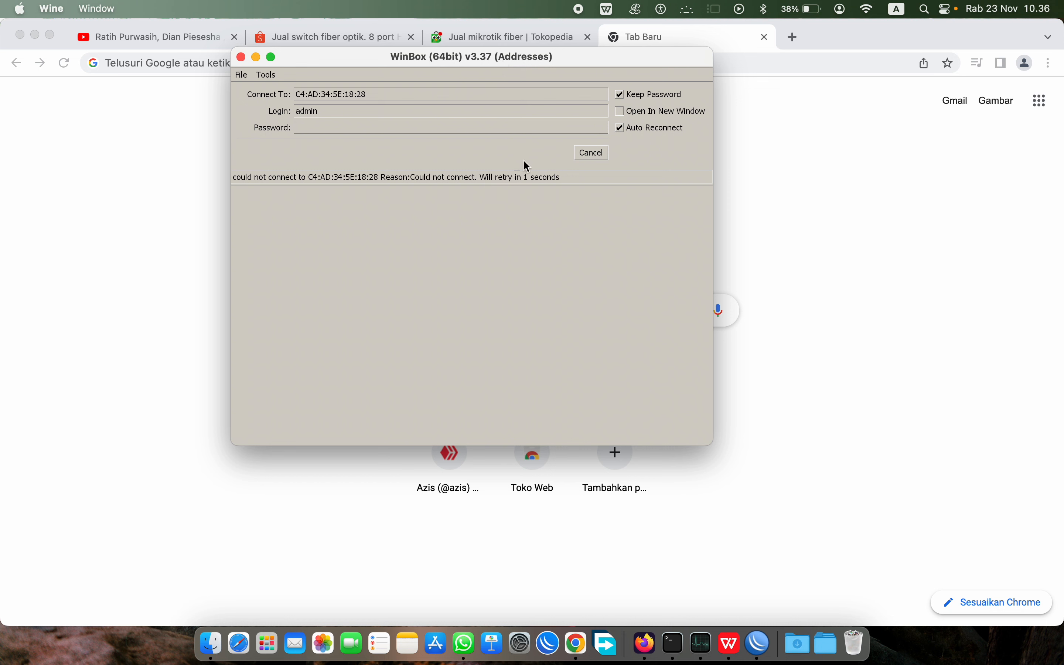
Step: Abort the stalled attempt, refresh the neighbor list, and connect to the router again
left_click(582, 151)
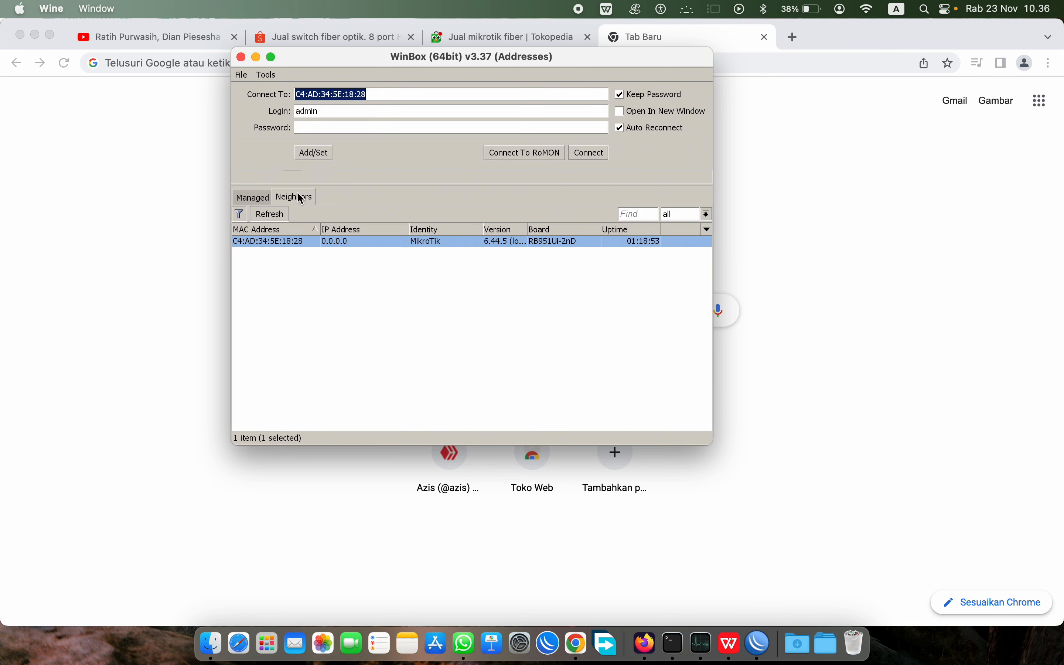
left_click(254, 199)
left_click(294, 198)
left_click(276, 217)
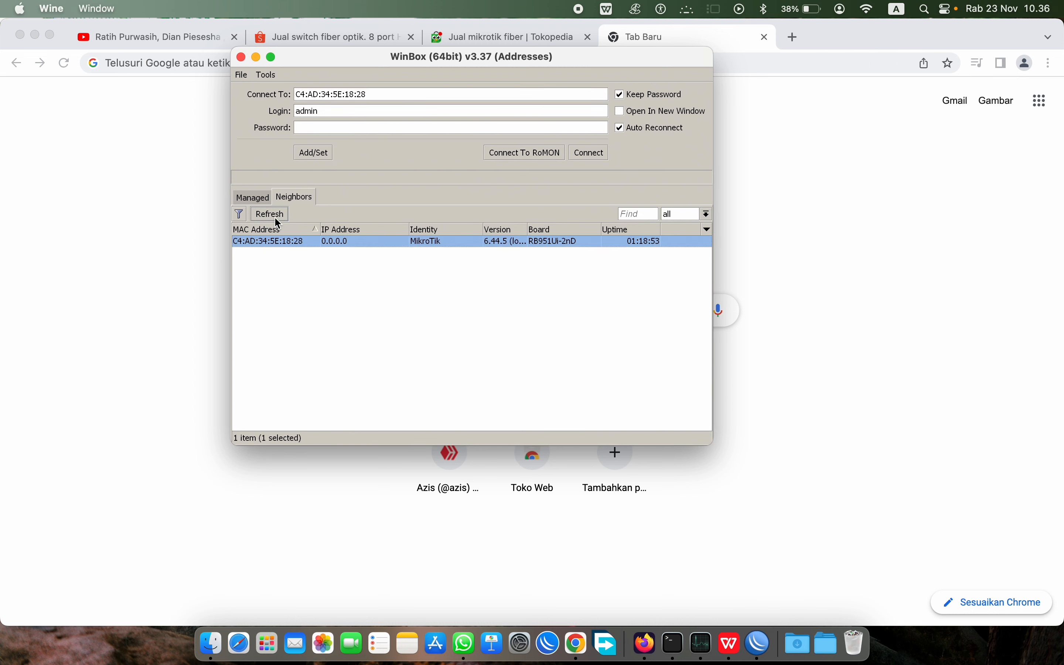
left_click(273, 241)
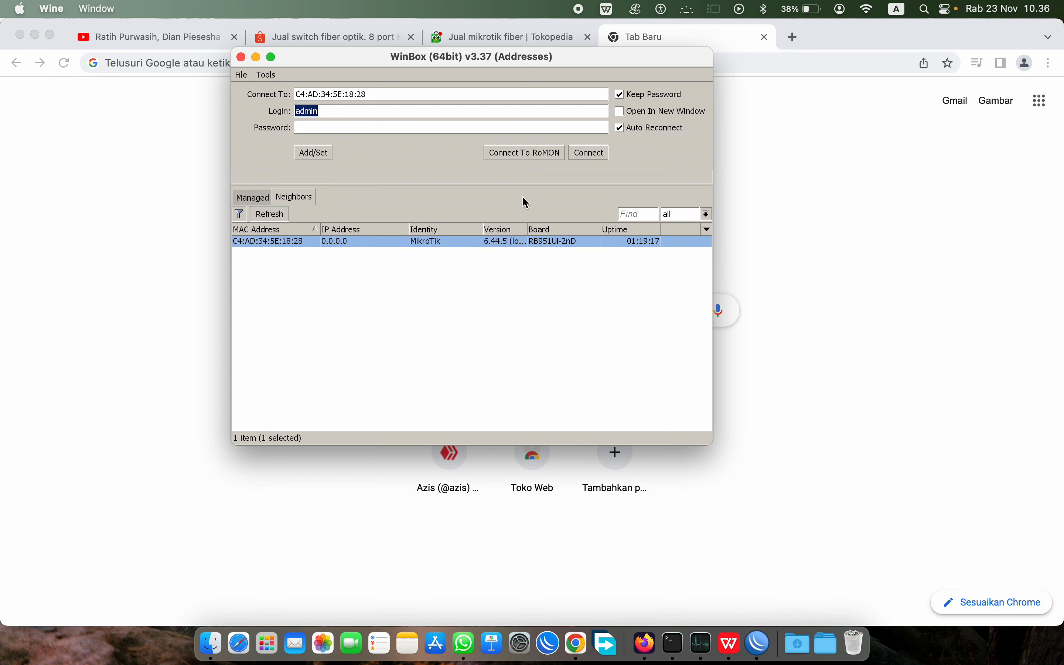
left_click(589, 153)
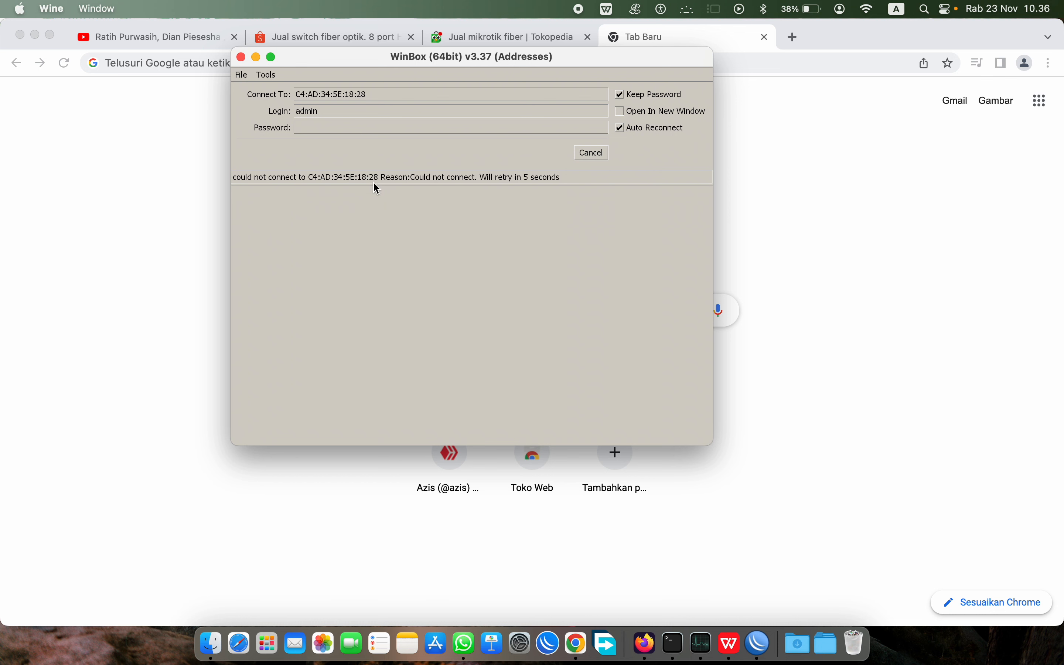
Step: Abort once more, look through WinBox's extra options, and retry the connection
left_click(586, 155)
left_click(266, 75)
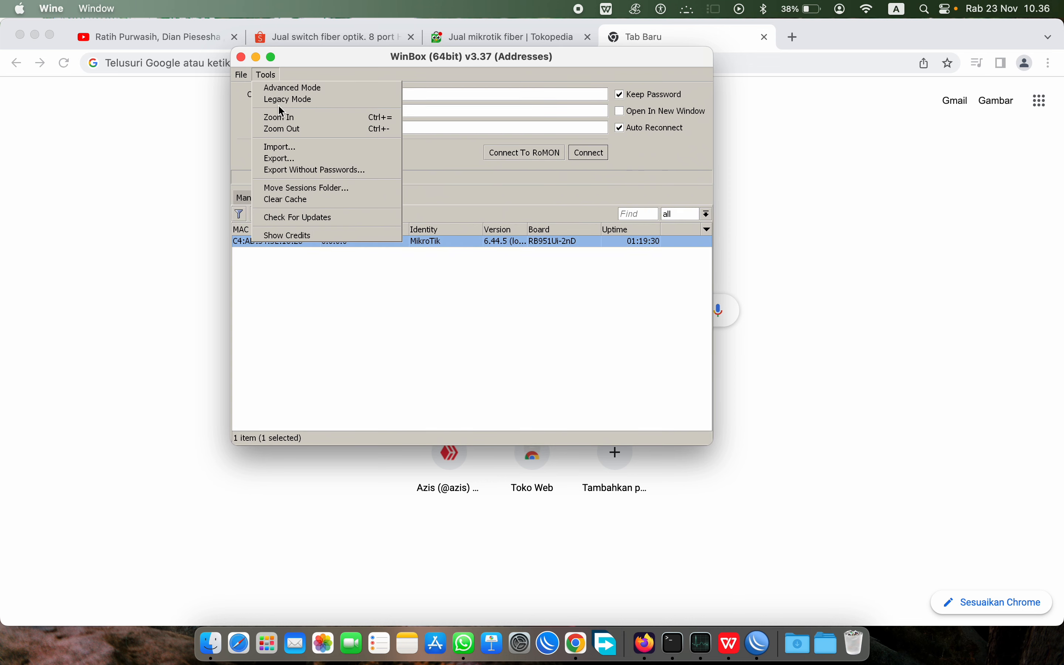
left_click(293, 102)
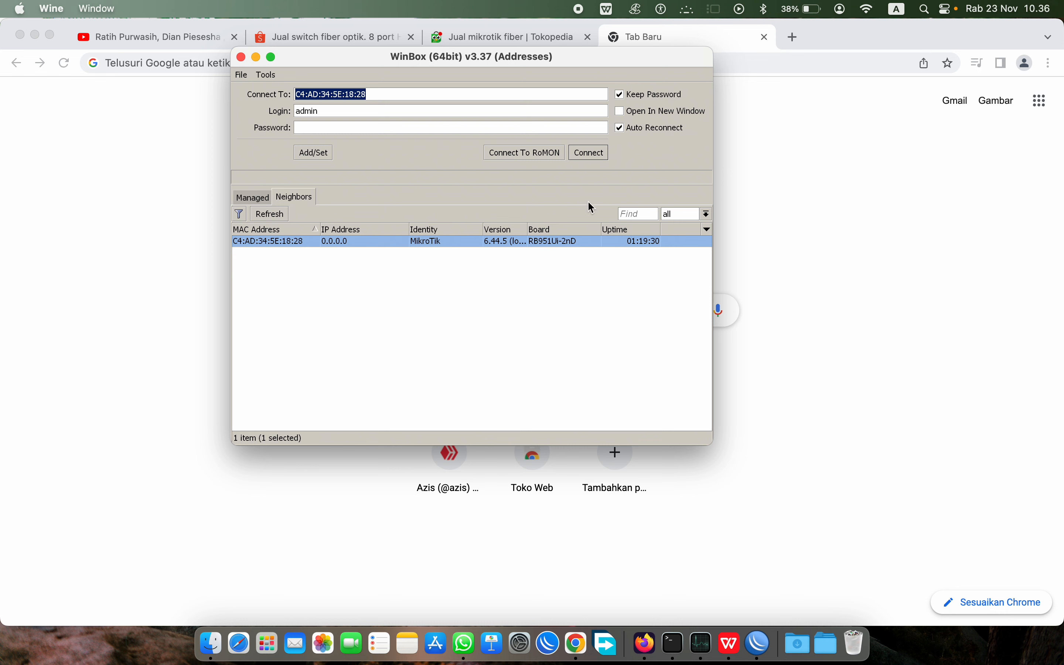
left_click(589, 153)
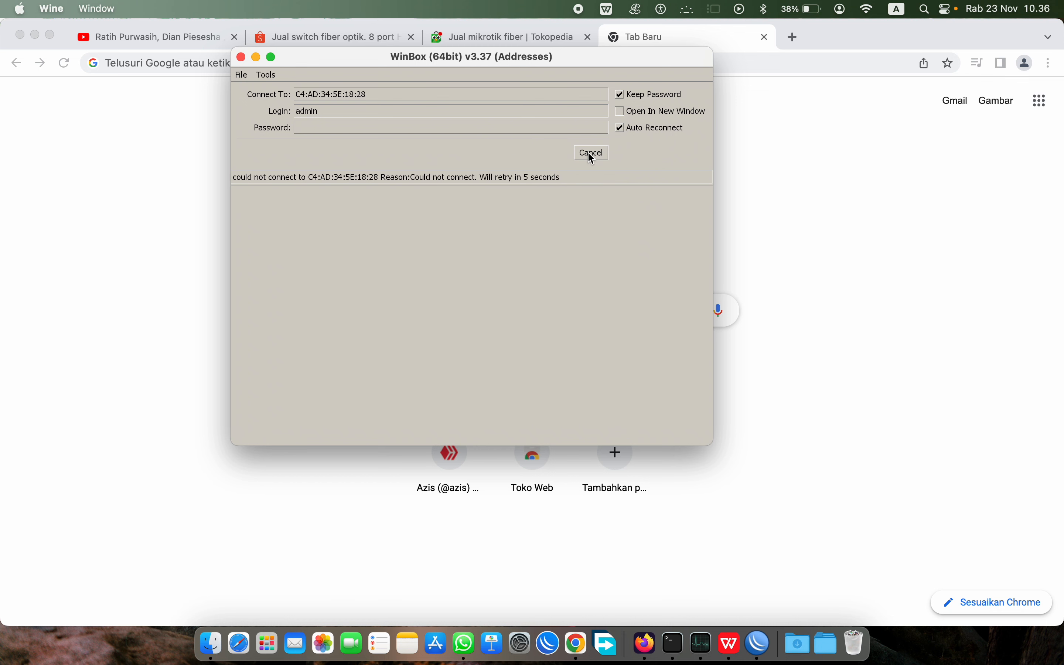
Step: Join the bridge-hsp Wi-Fi network and refresh WinBox's neighbor list
left_click(872, 9)
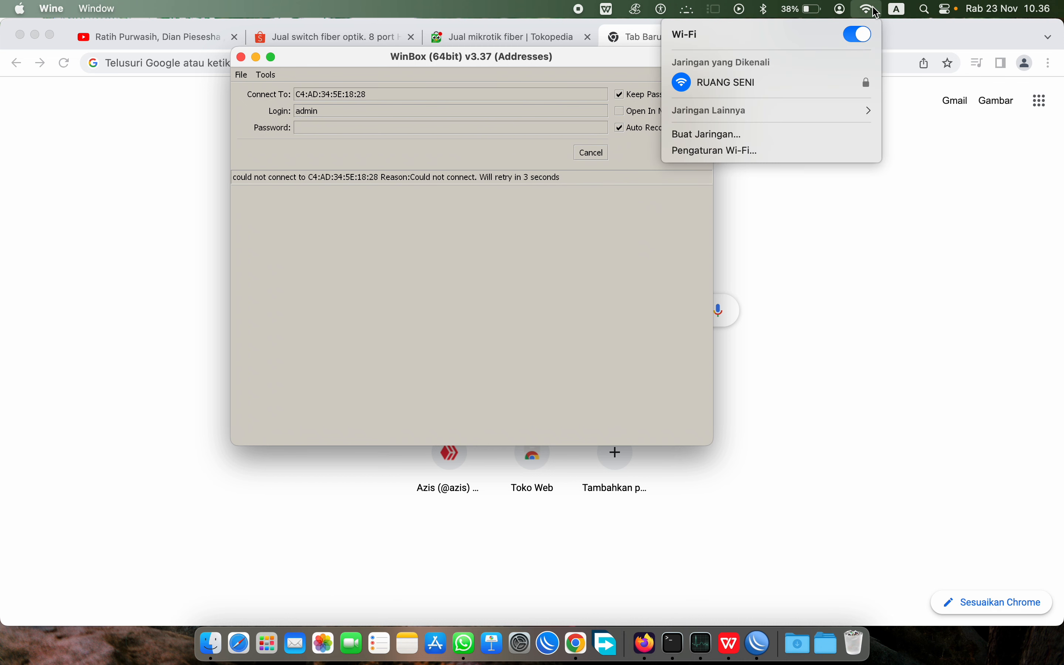
left_click(785, 110)
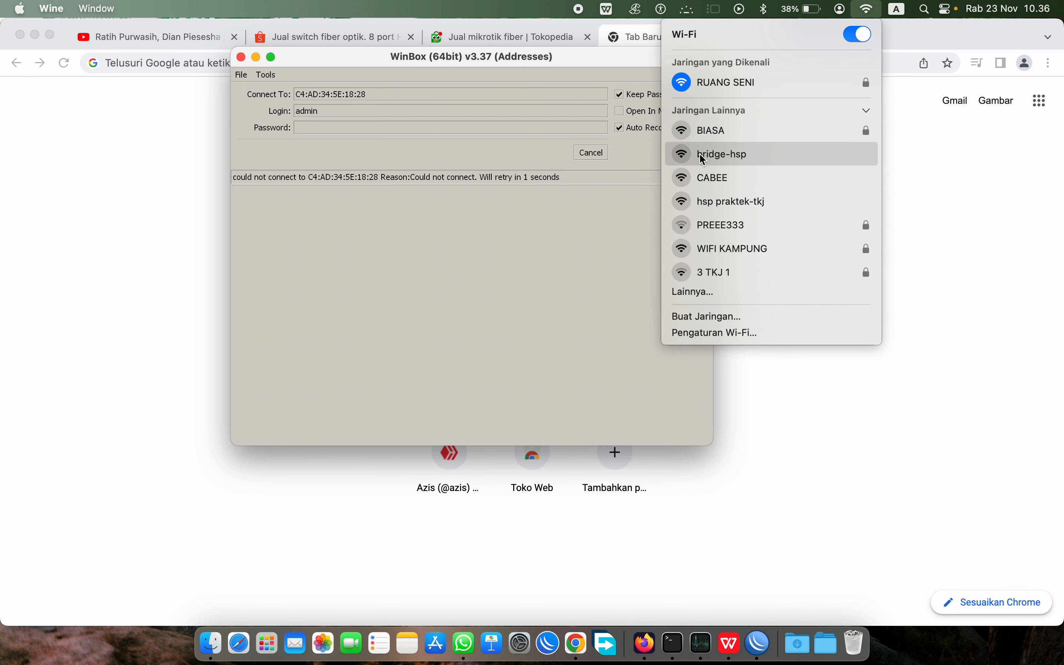
left_click(744, 159)
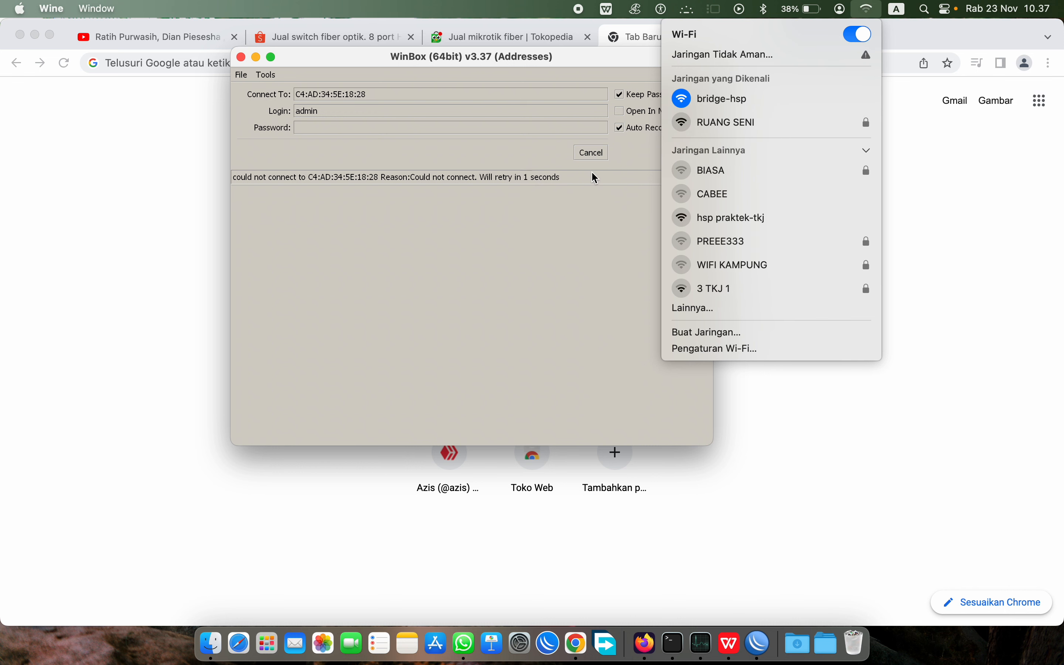
left_click(598, 157)
left_click(596, 154)
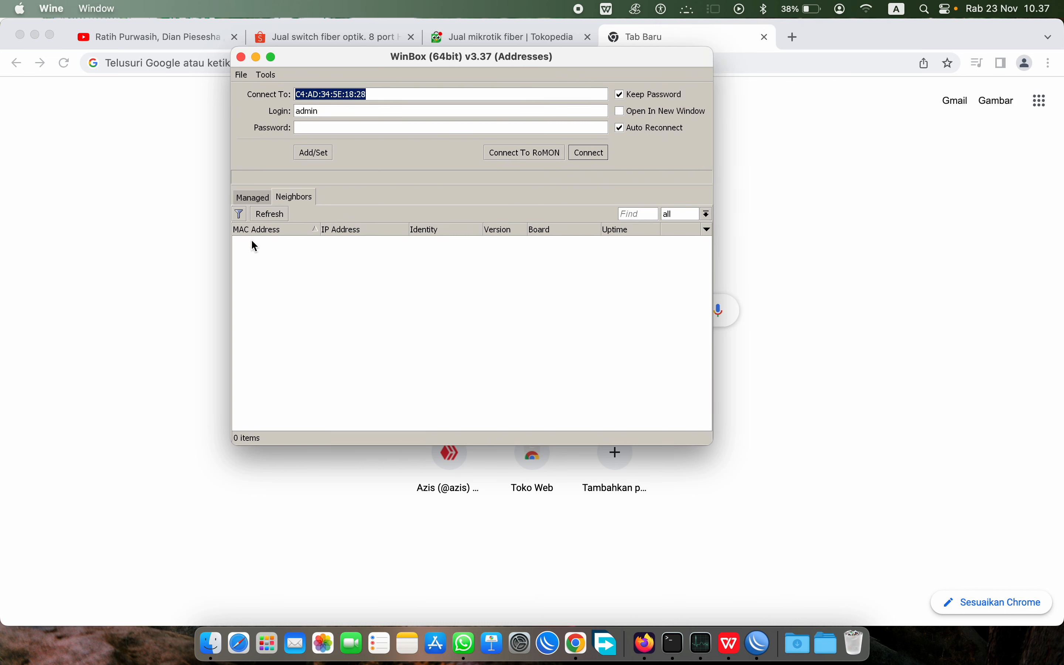
left_click(251, 199)
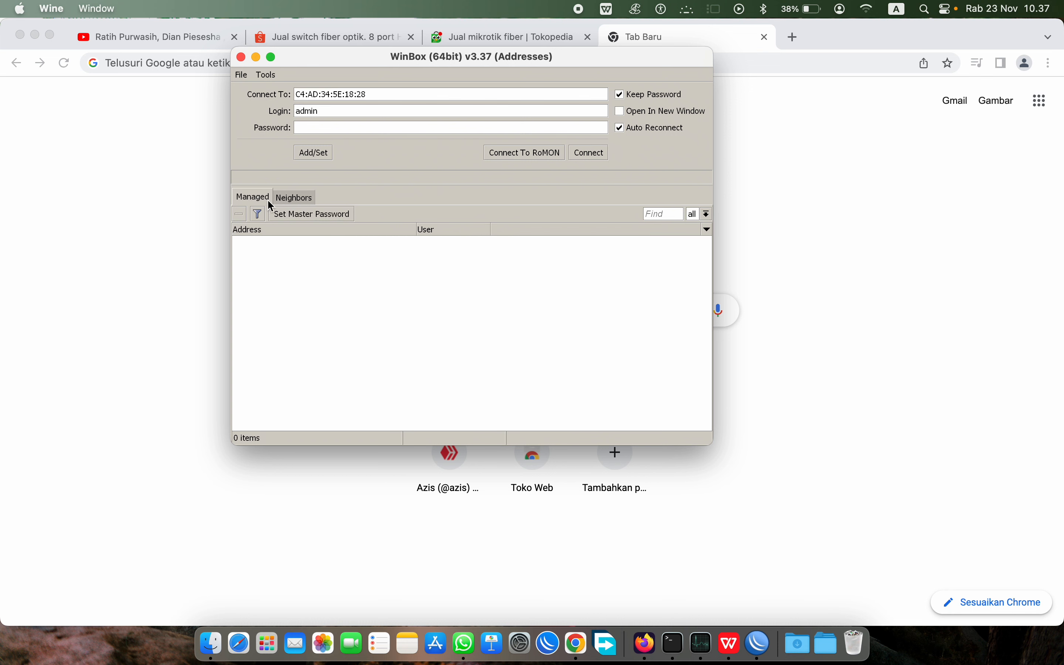
left_click(292, 198)
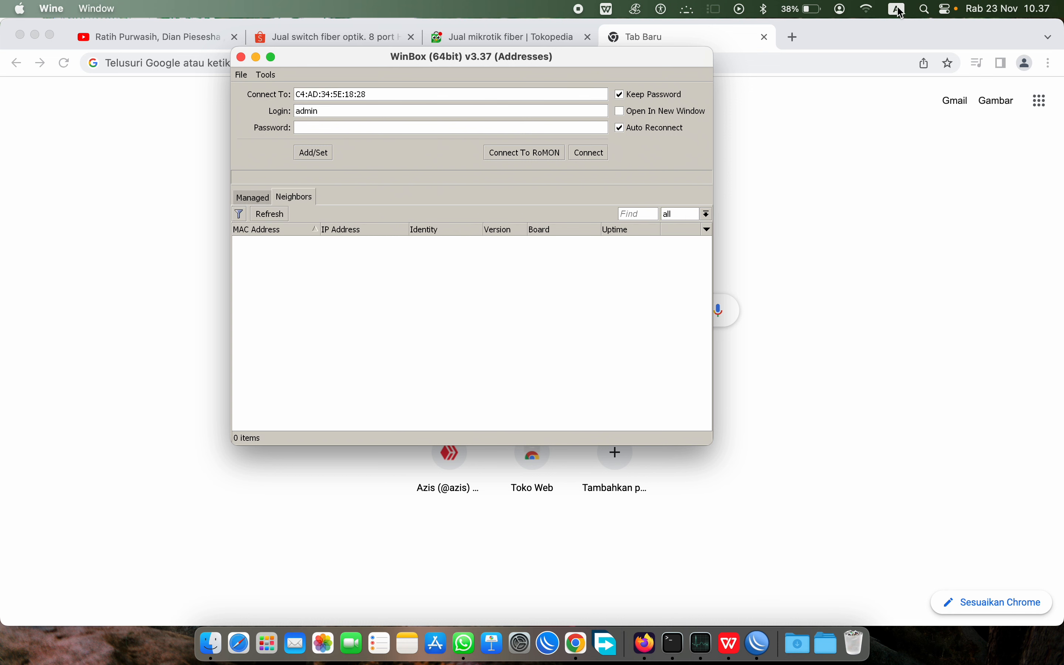
Step: Switch the Mac to RUANG SENI Wi-Fi and select the MikroTik router in Neighbors
left_click(869, 9)
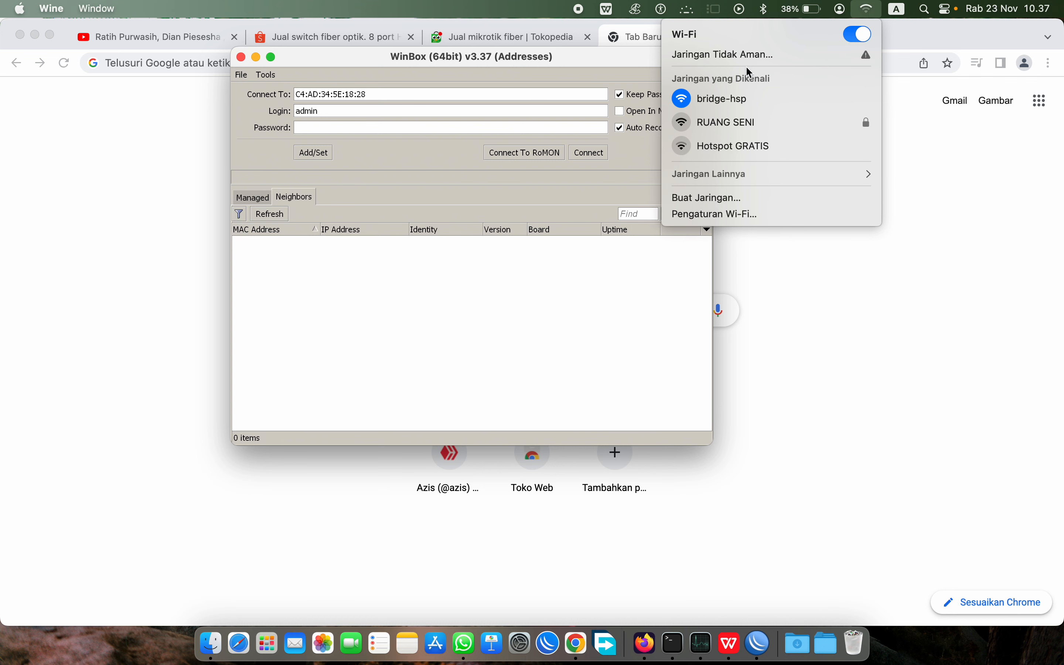
left_click(697, 123)
left_click(263, 201)
left_click(291, 200)
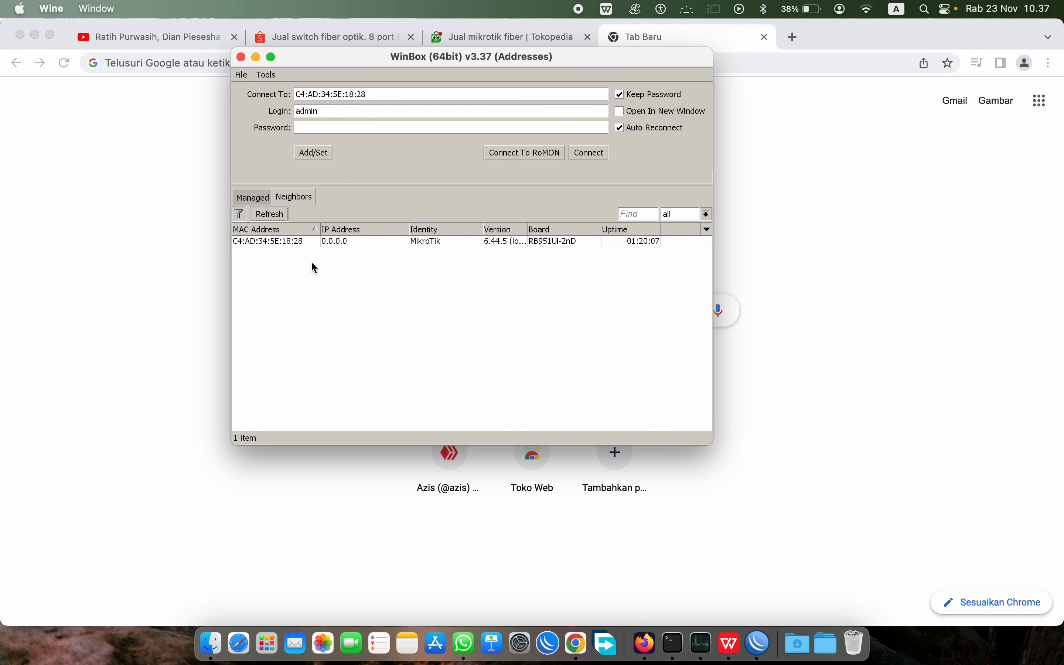
left_click(351, 242)
Step: Log in, maximize the session, and lay out the Interface List beside Bridge Ports
left_click(590, 153)
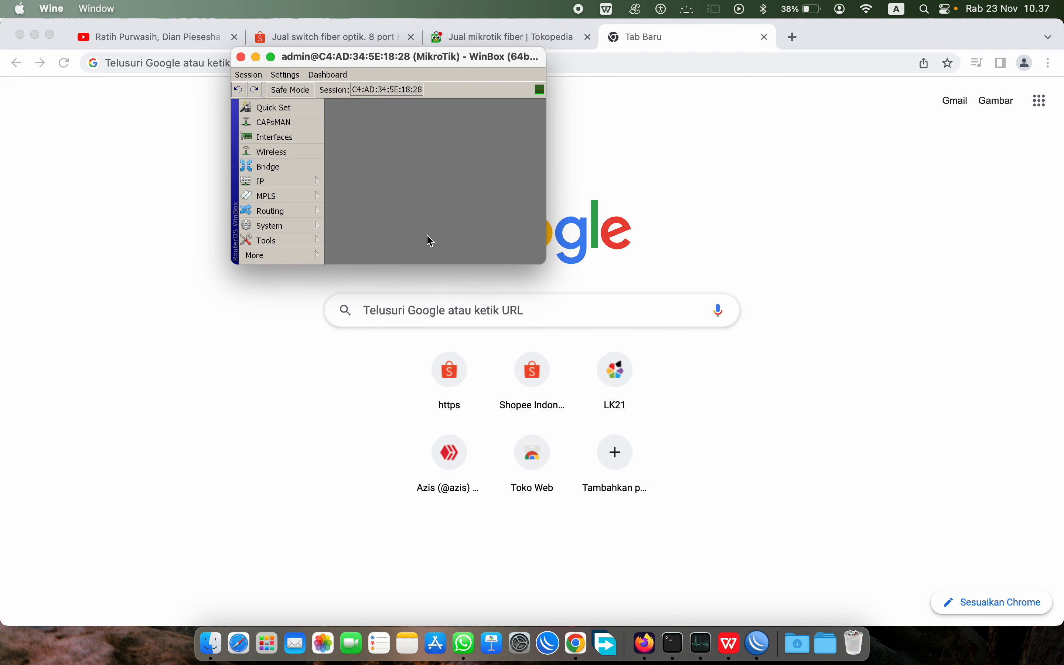
double_click(409, 56)
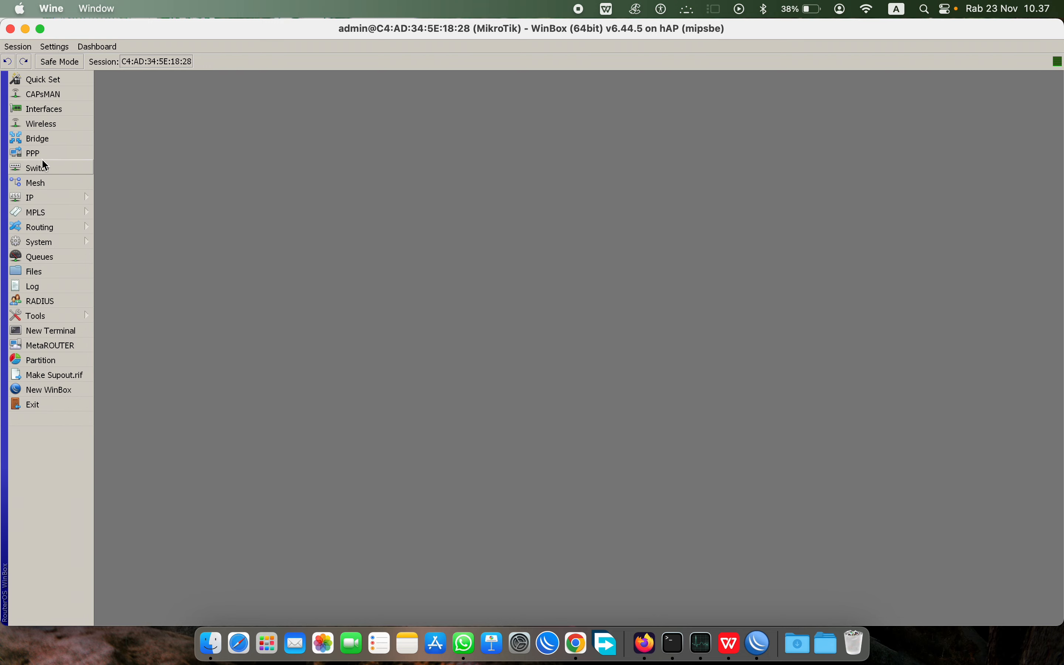
left_click(44, 110)
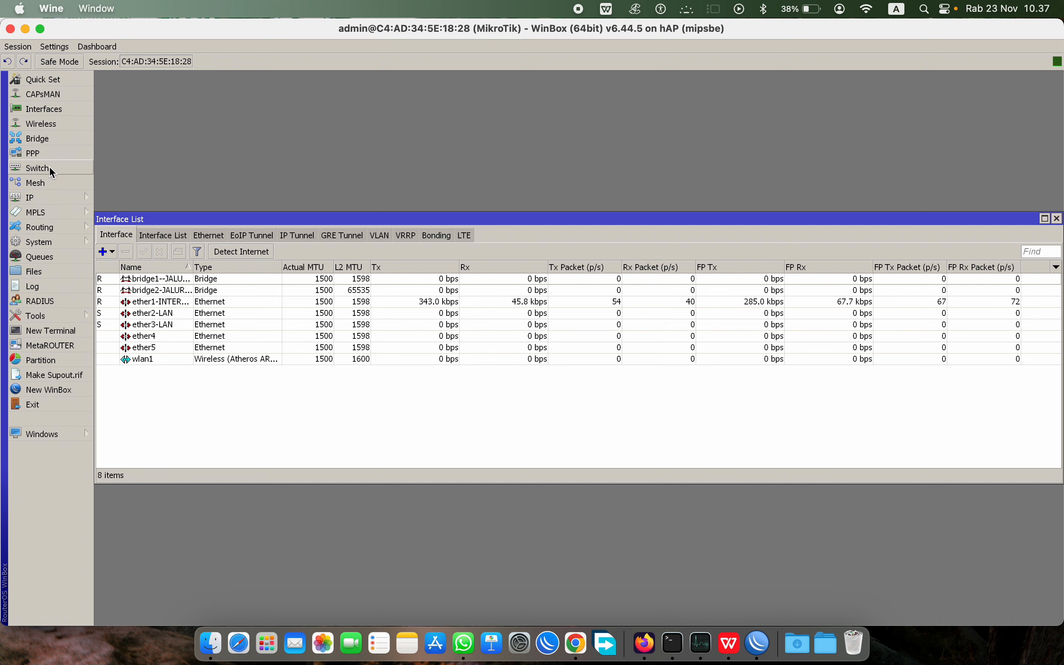
left_click(44, 138)
left_click_drag(255, 233, 497, 218)
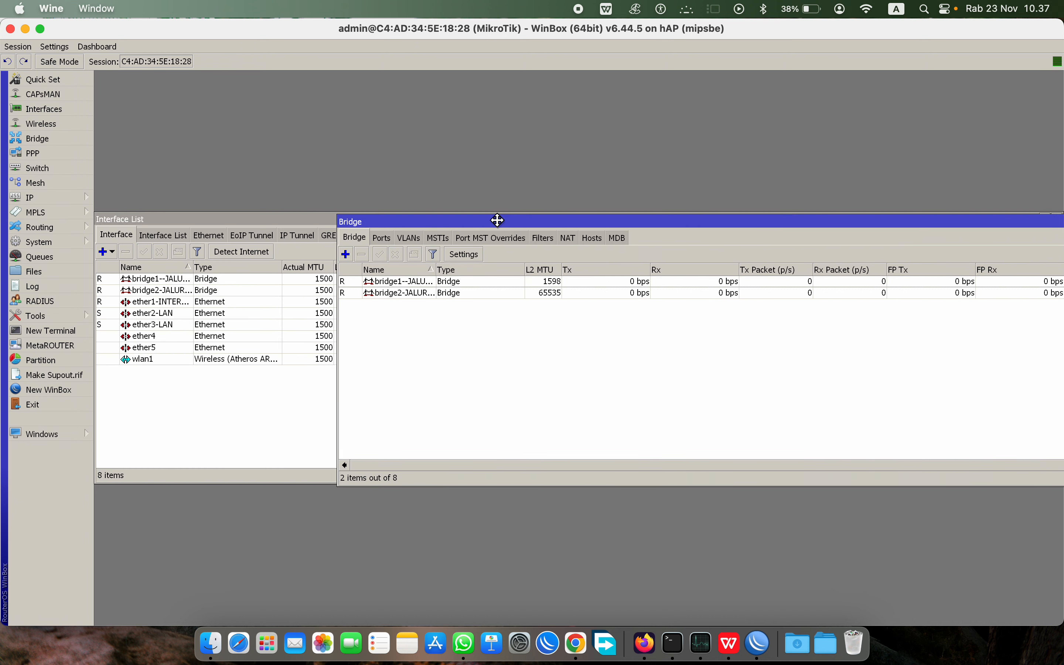
left_click(381, 238)
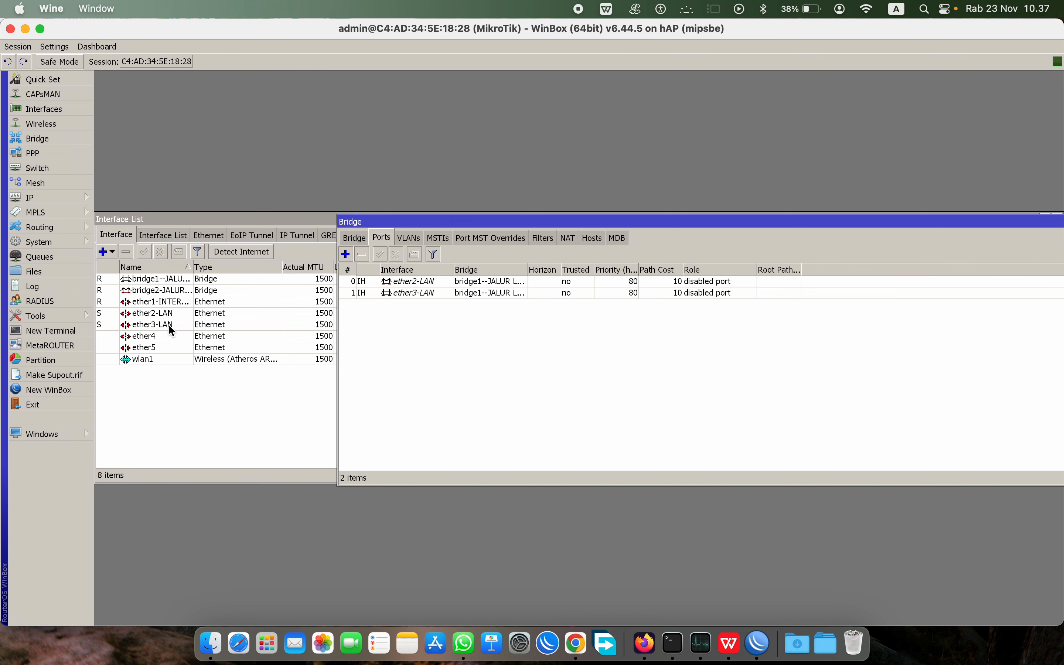
left_click(194, 267)
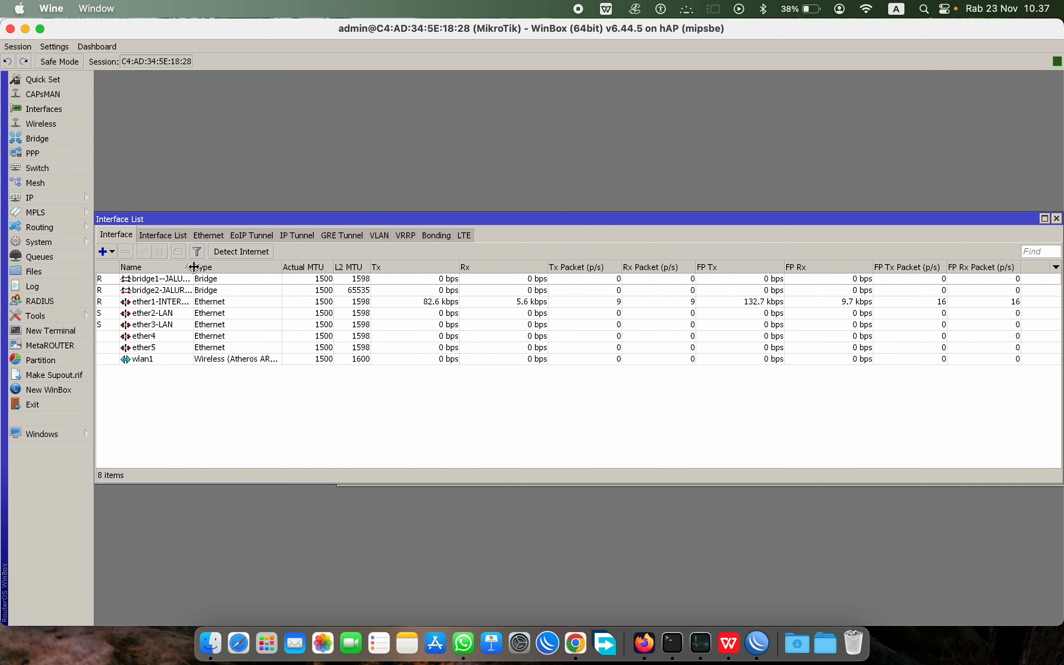
left_click_drag(194, 267, 245, 267)
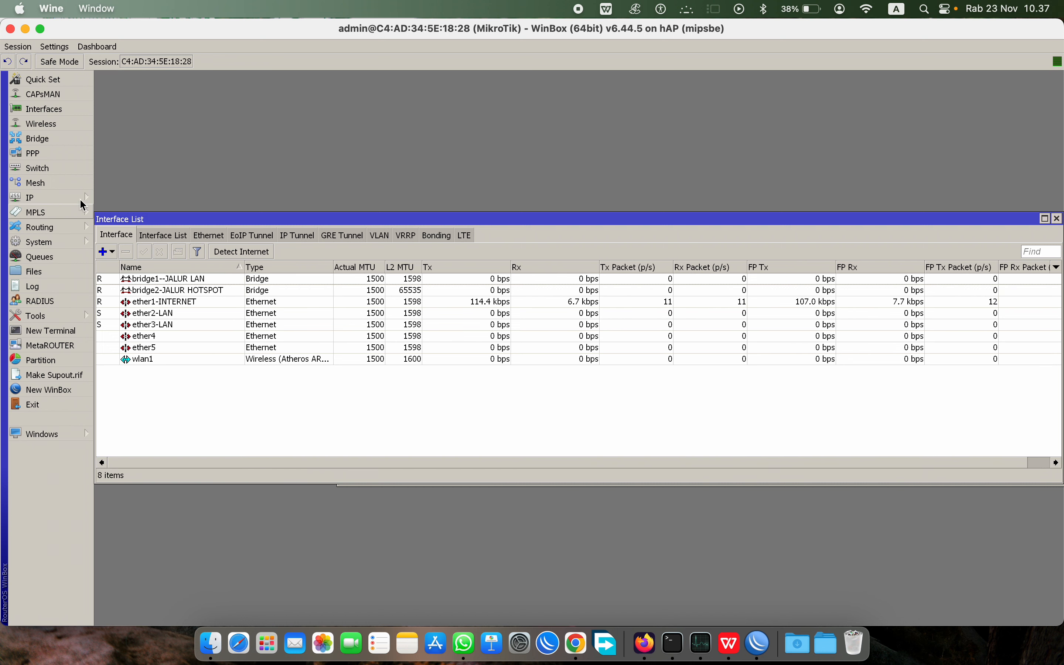
left_click(46, 138)
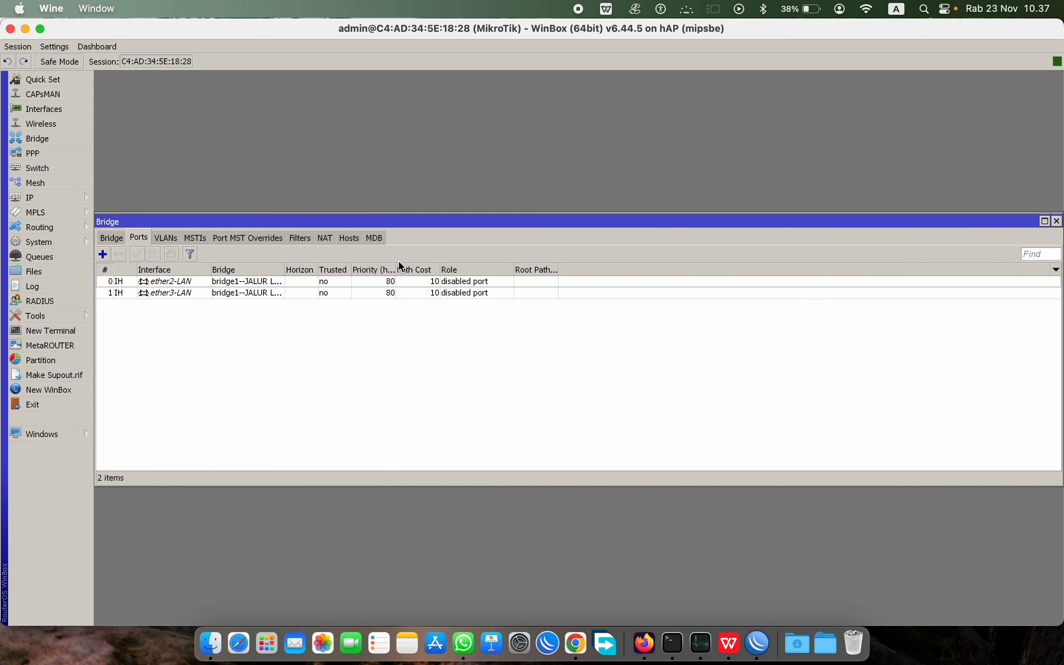
left_click_drag(273, 221, 534, 159)
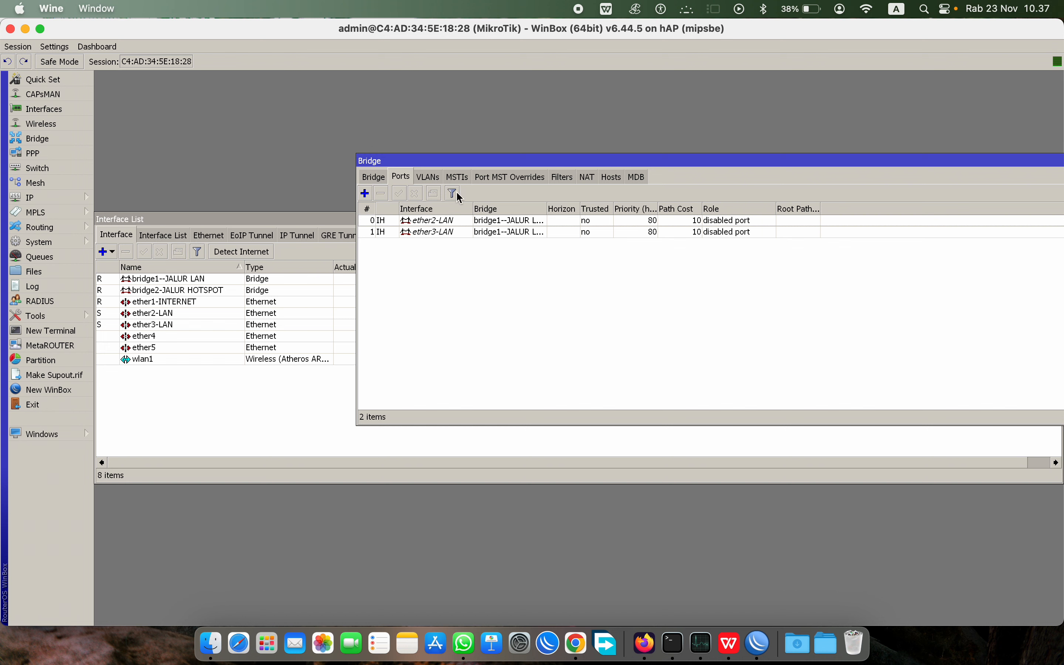
Step: Begin a new bridge port with interface ether4
left_click(365, 193)
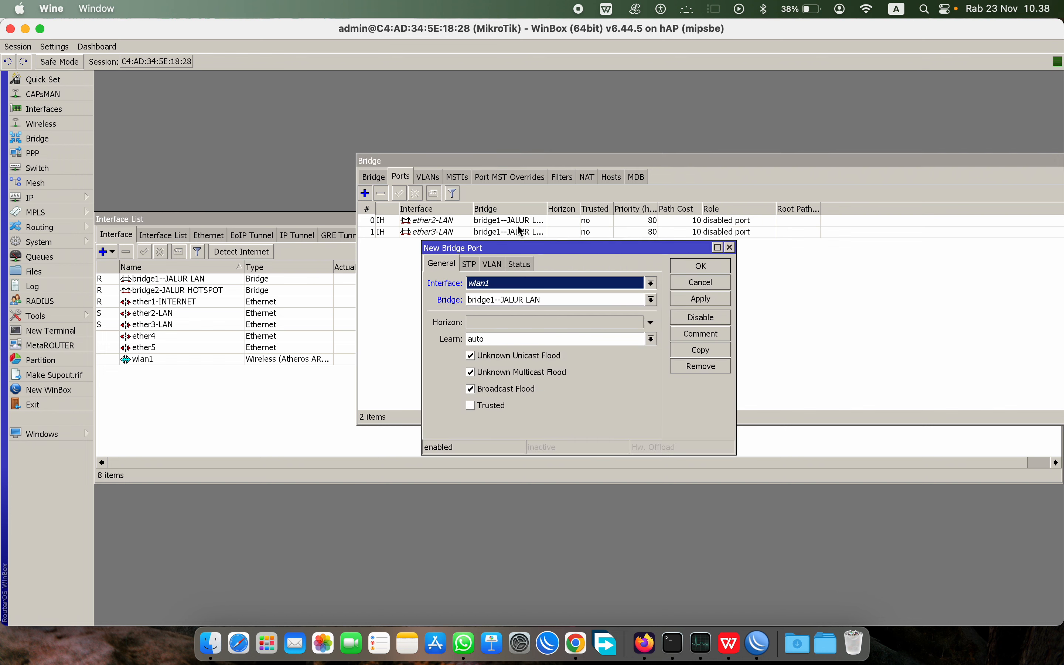
left_click(553, 289)
left_click(600, 336)
left_click(601, 300)
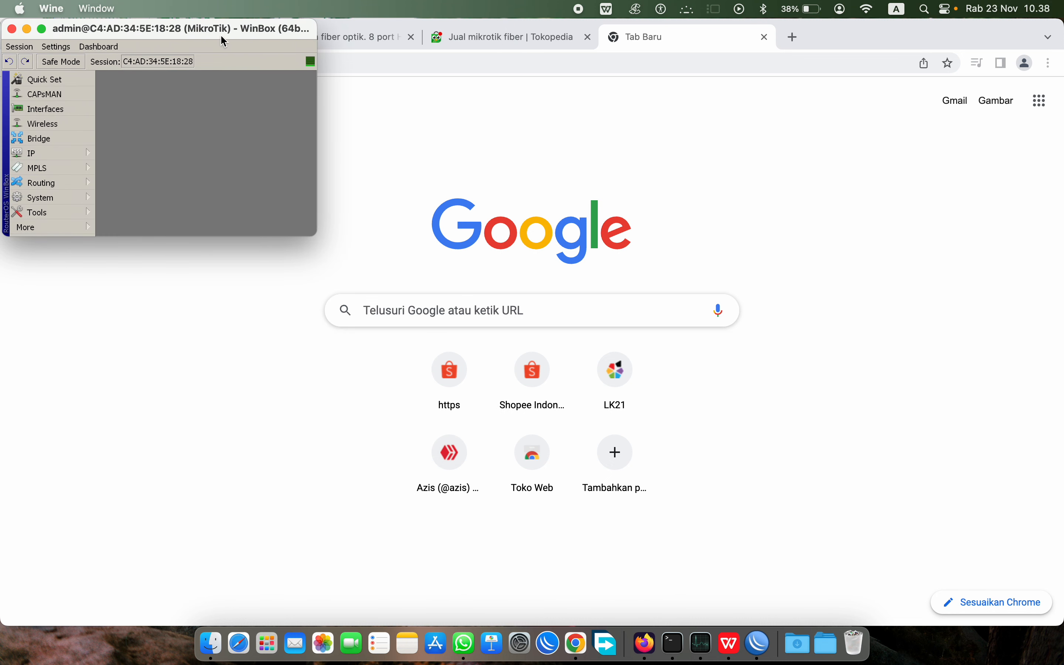
Step: Add ether4 as a port of bridge2-JALUR HOTSPOT
double_click(220, 34)
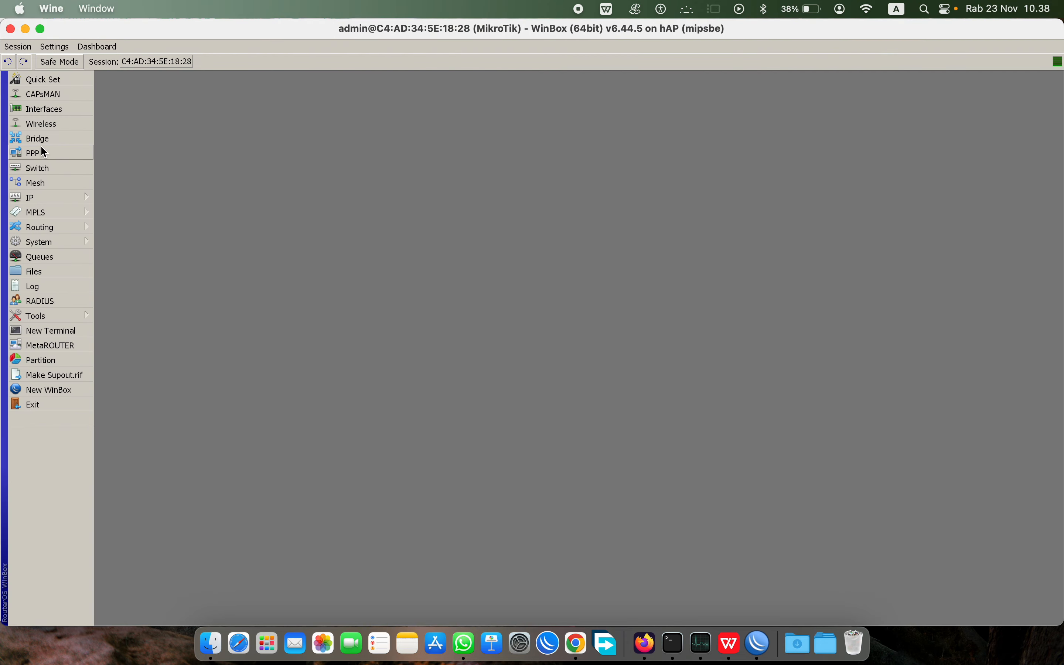
left_click(44, 139)
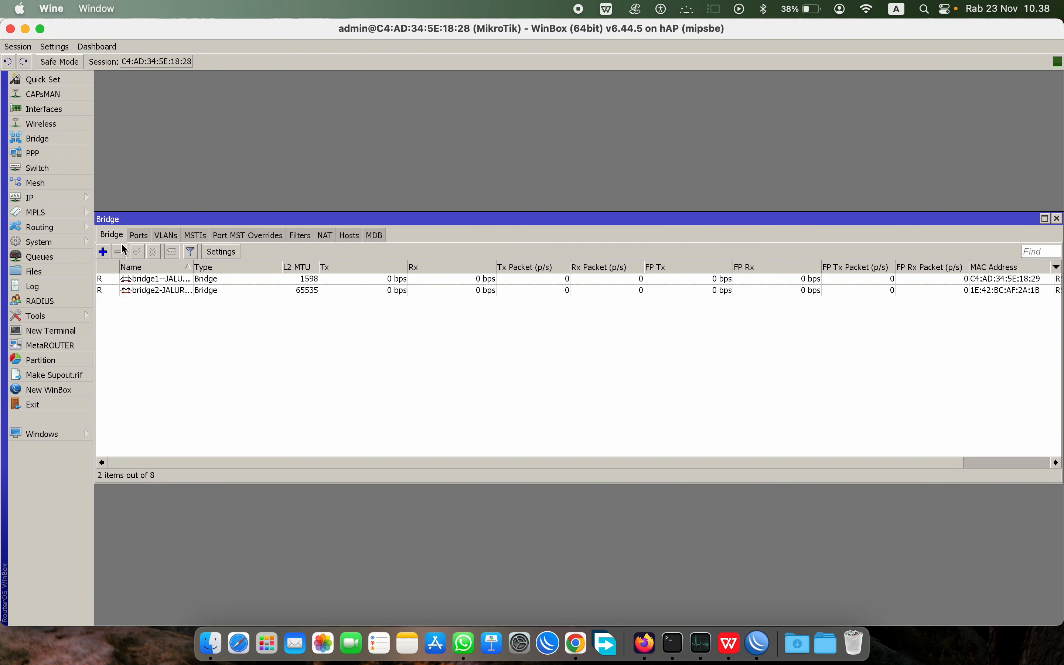
left_click(104, 251)
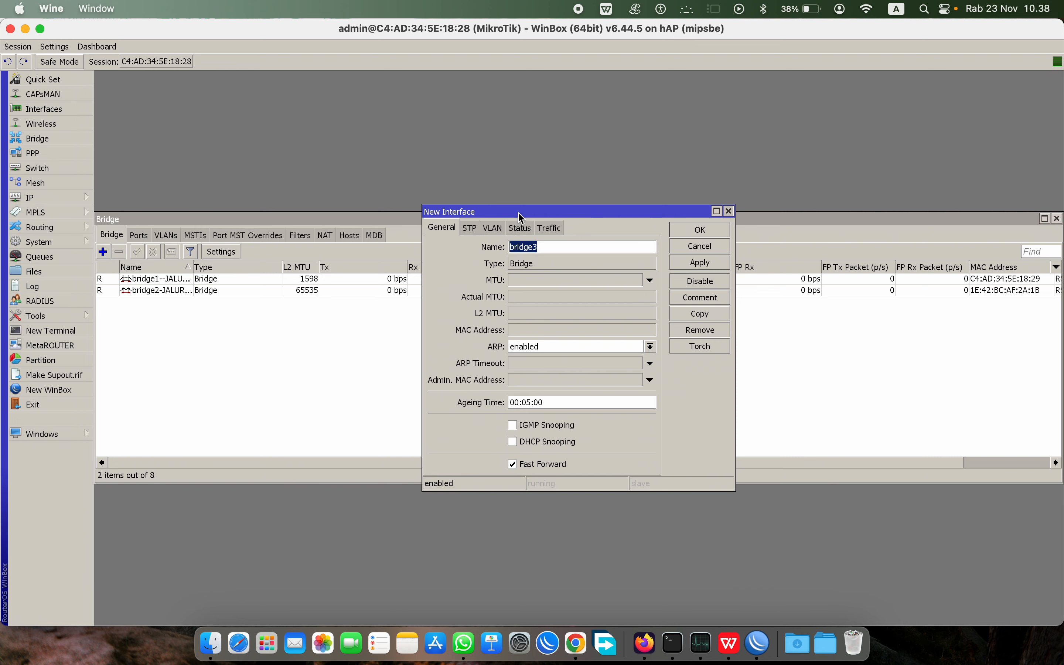
key("Escape")
left_click(137, 235)
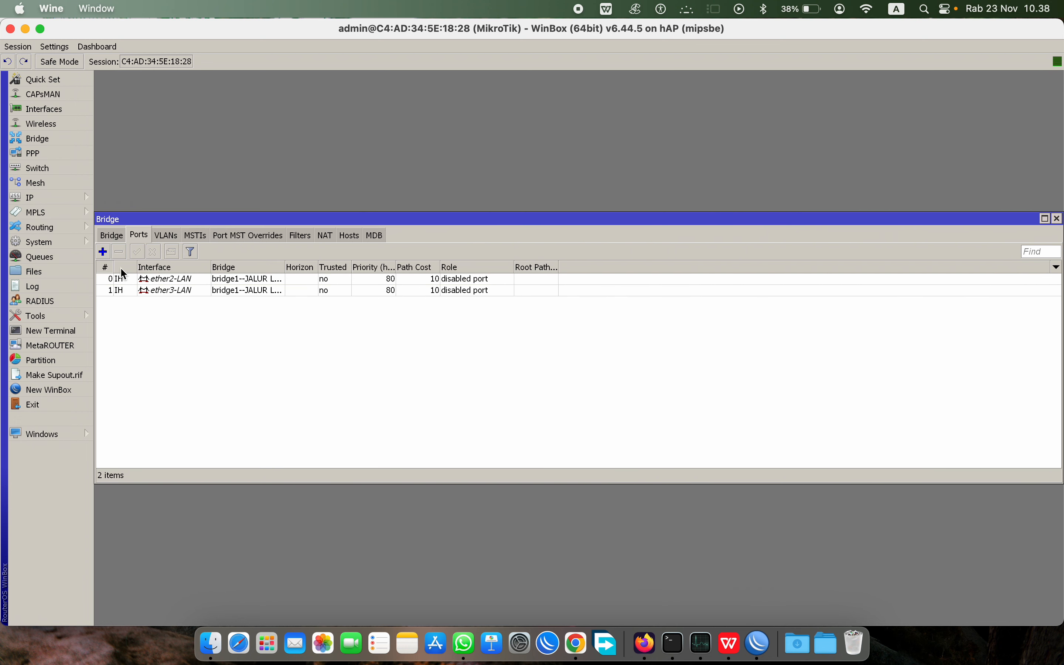
left_click(102, 251)
left_click(548, 282)
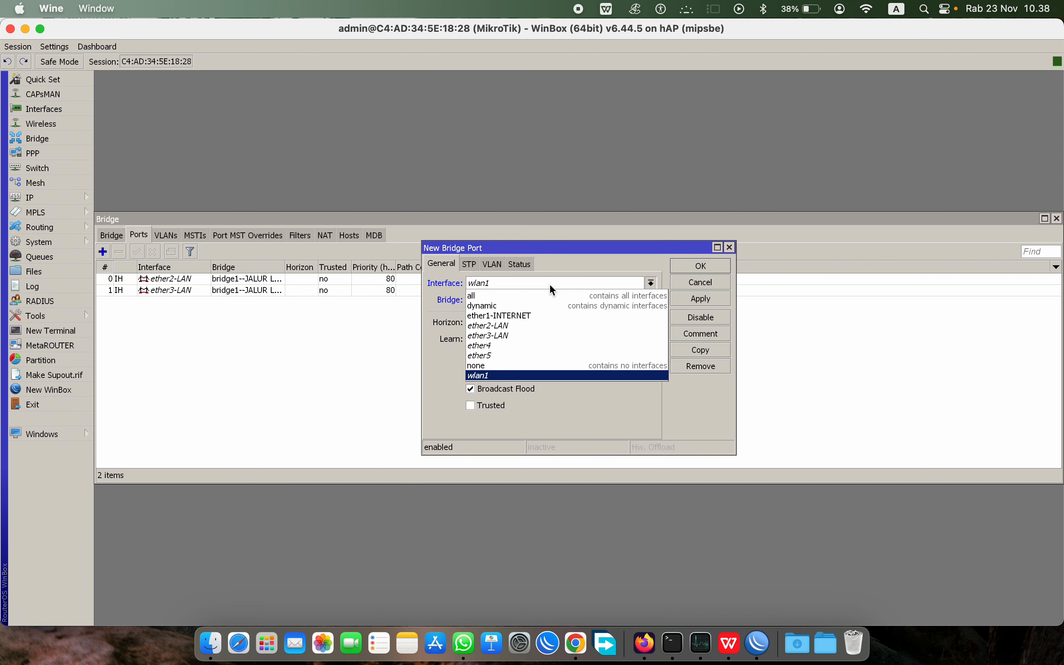
left_click(515, 345)
left_click(557, 300)
left_click(552, 323)
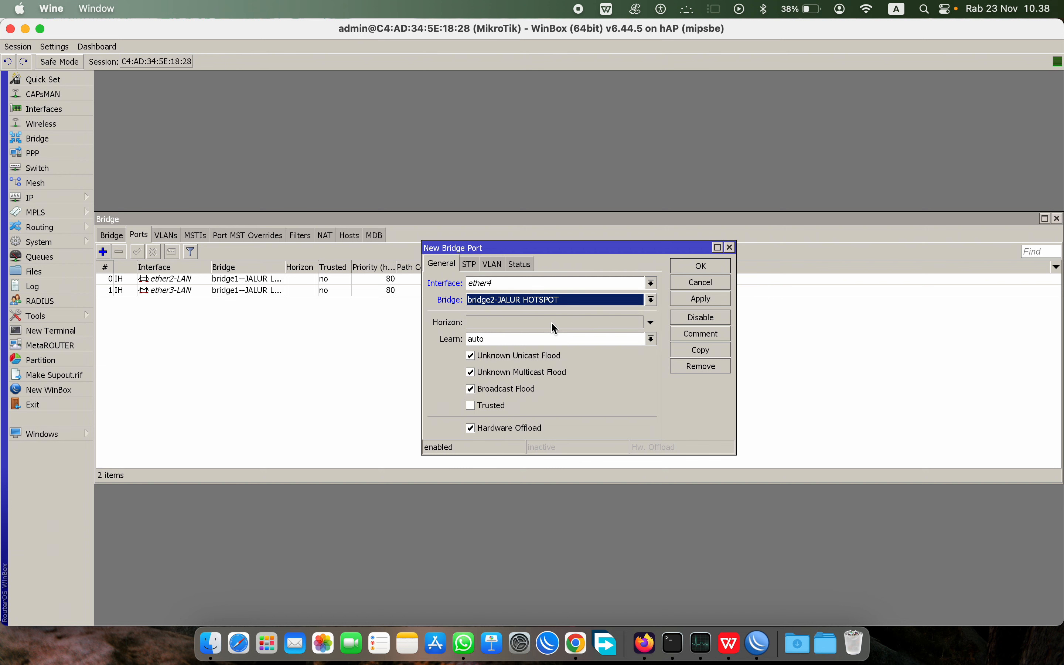
left_click(693, 266)
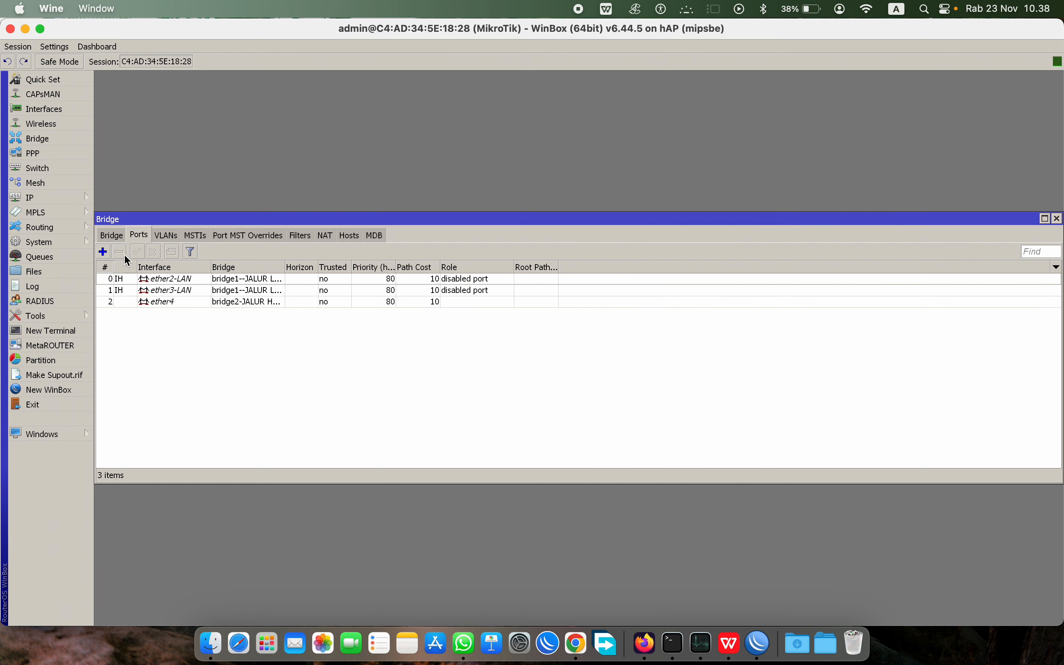
Step: Add ether5 to bridge2-JALUR HOTSPOT and widen the Bridge column
left_click(40, 256)
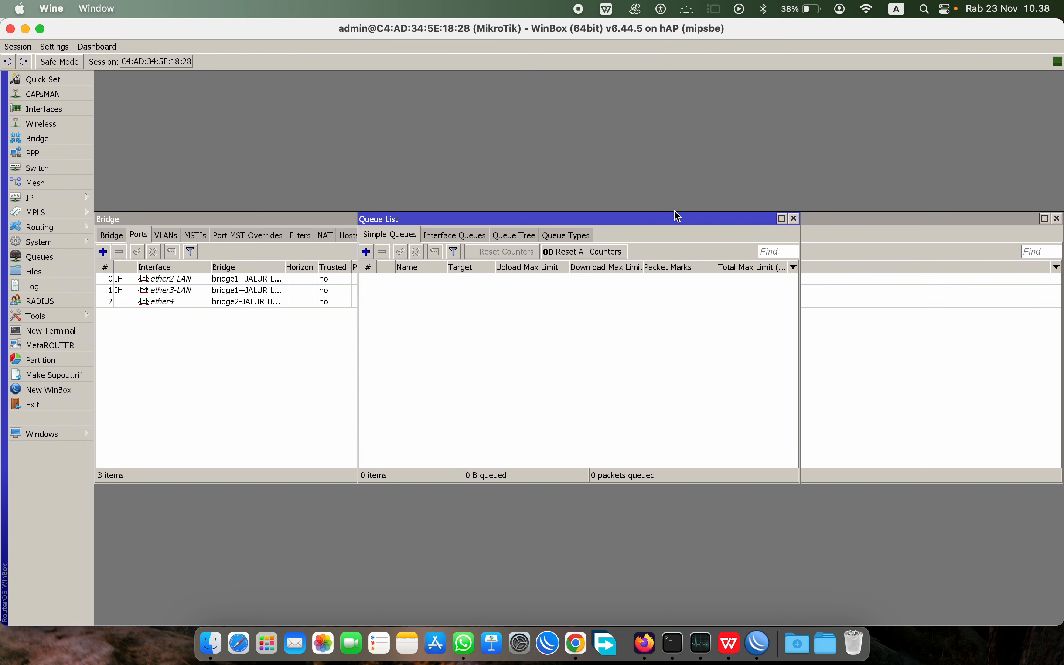
left_click(794, 218)
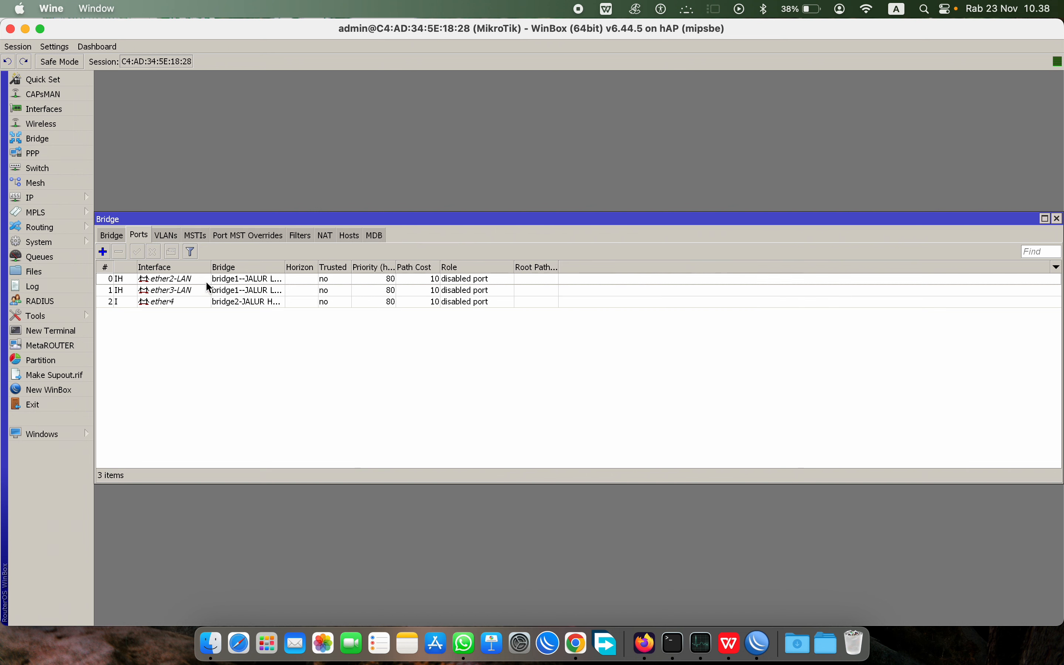
left_click(103, 252)
left_click(489, 286)
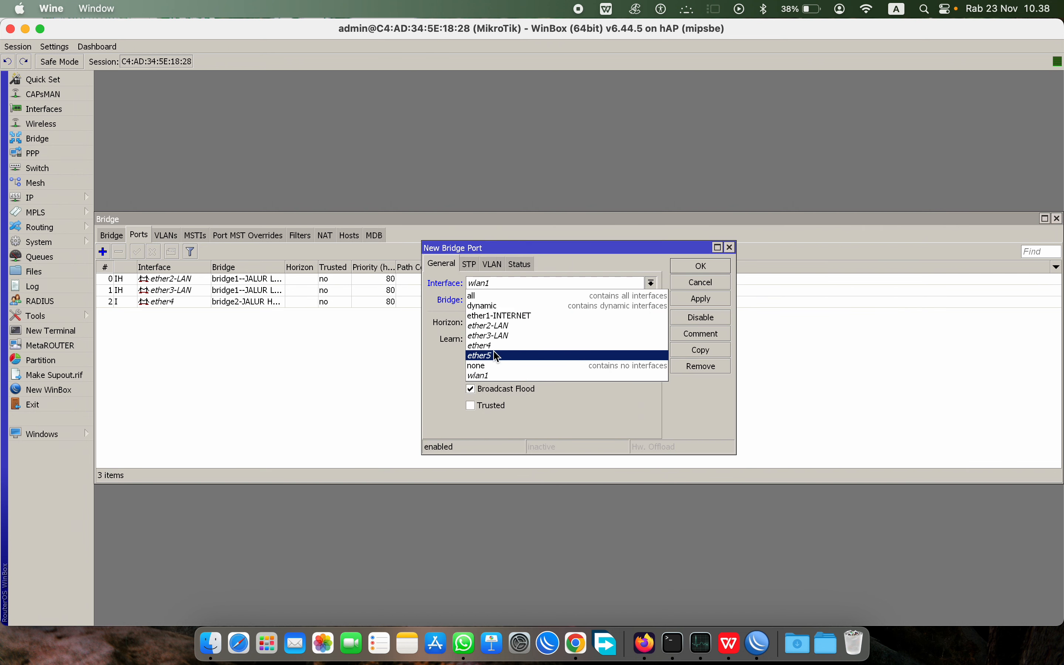
left_click(513, 350)
left_click(636, 300)
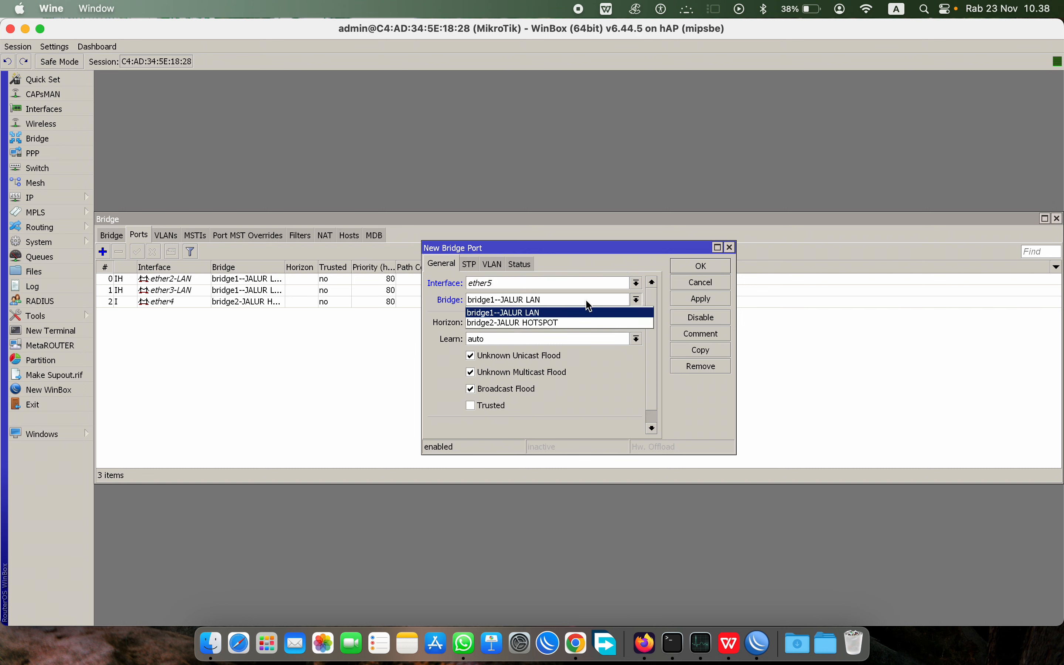
left_click(564, 321)
left_click(701, 266)
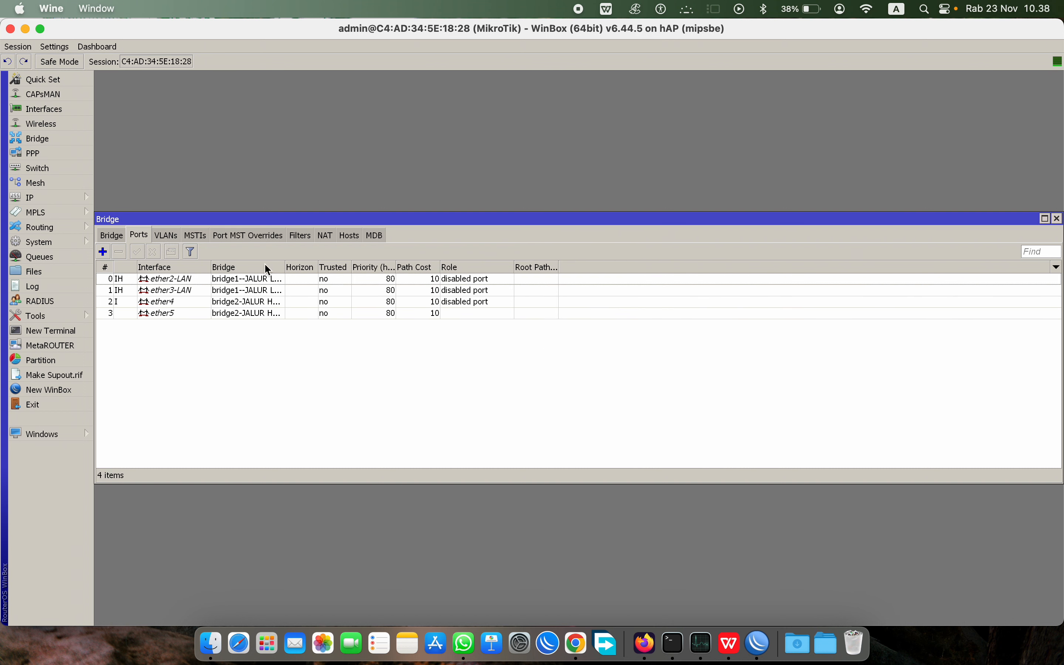
double_click(286, 267)
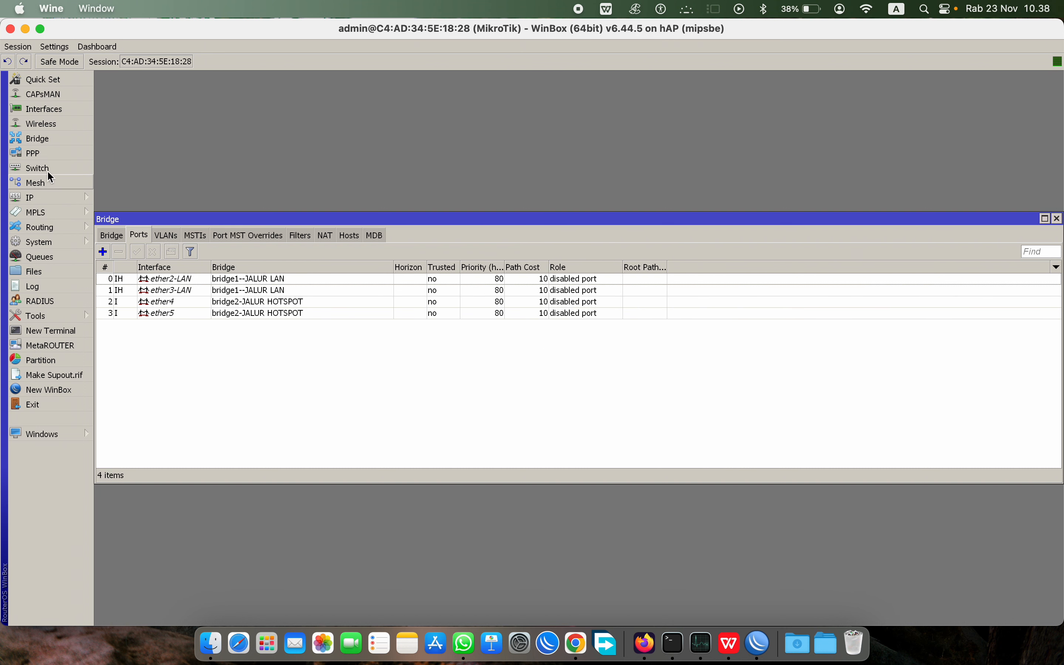
Step: Add wlan1 to bridge2-JALUR HOTSPOT and close the Bridge window
left_click(103, 252)
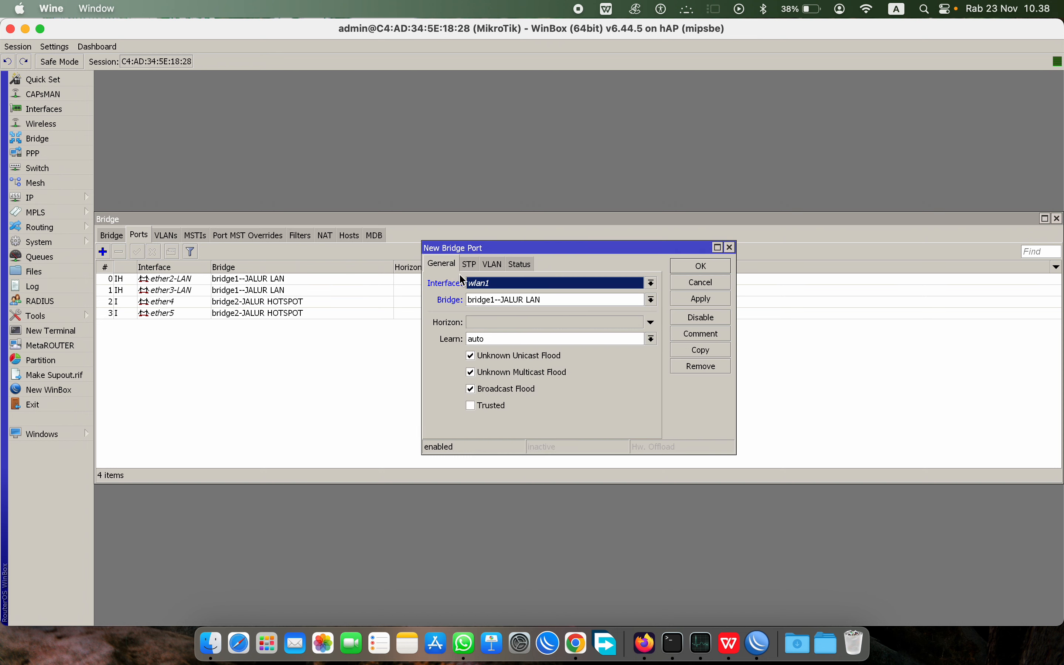
left_click(653, 298)
left_click(556, 326)
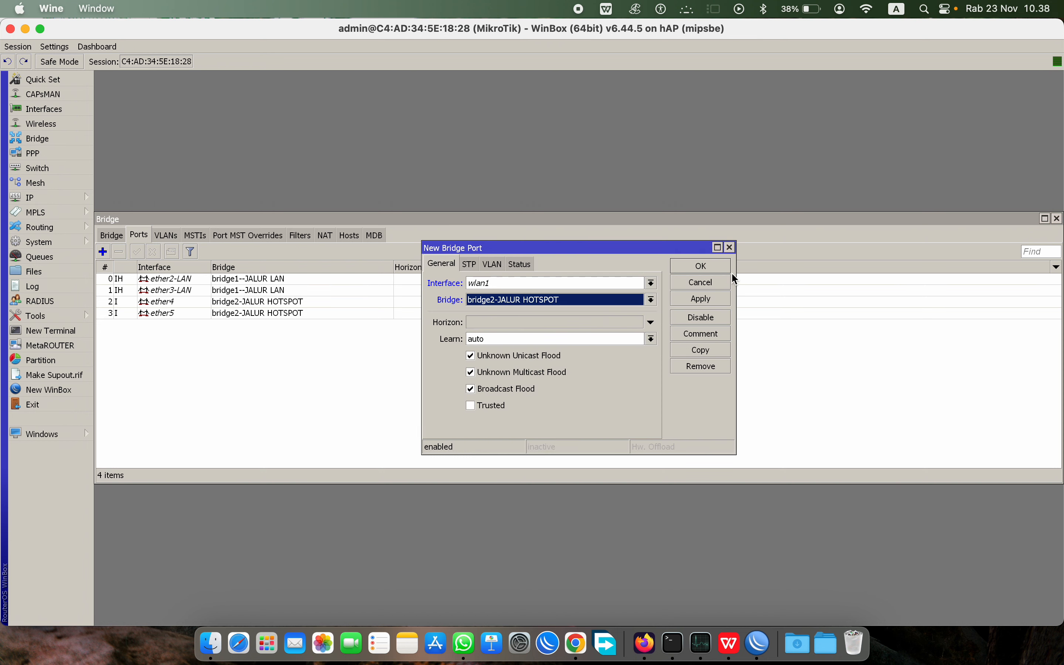
left_click(702, 266)
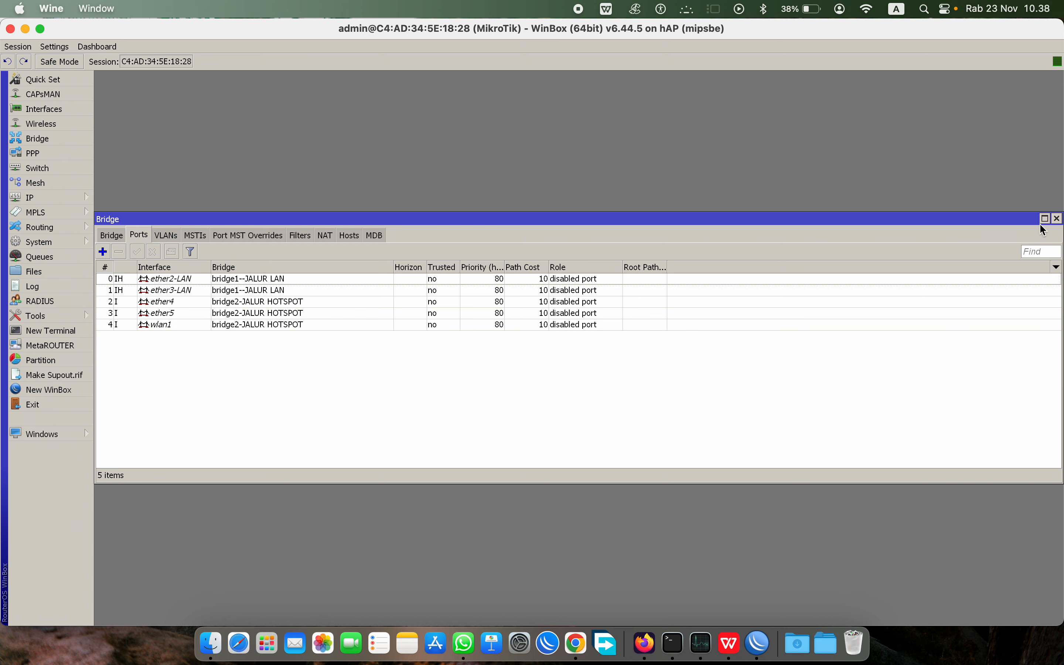
left_click(1058, 219)
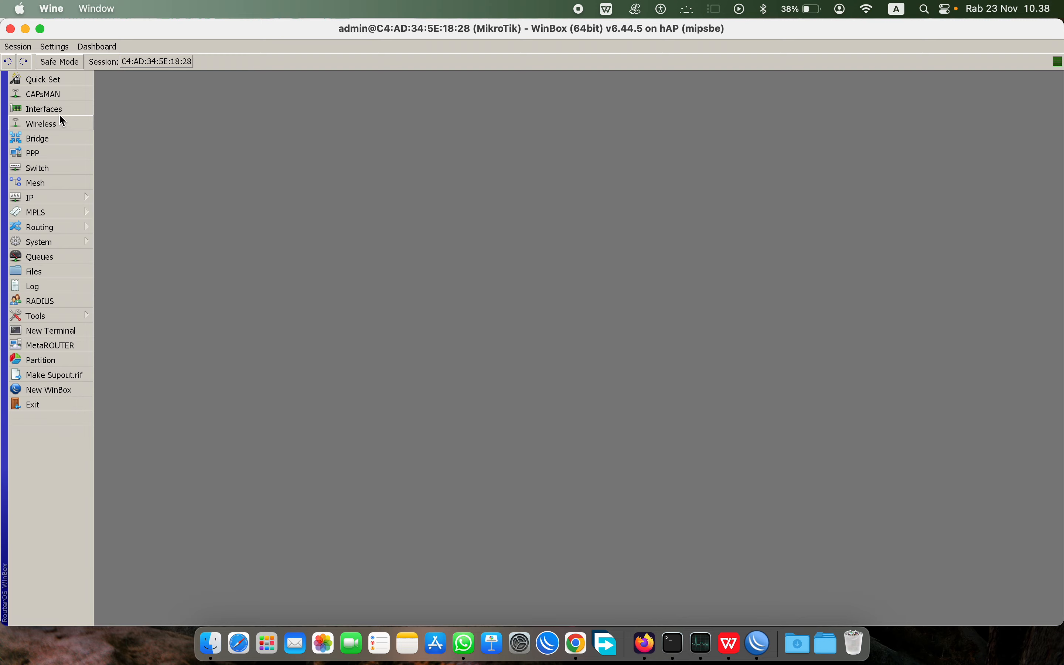
Step: Open the Interface List, sort it by Type, and widen the Name column
left_click(46, 110)
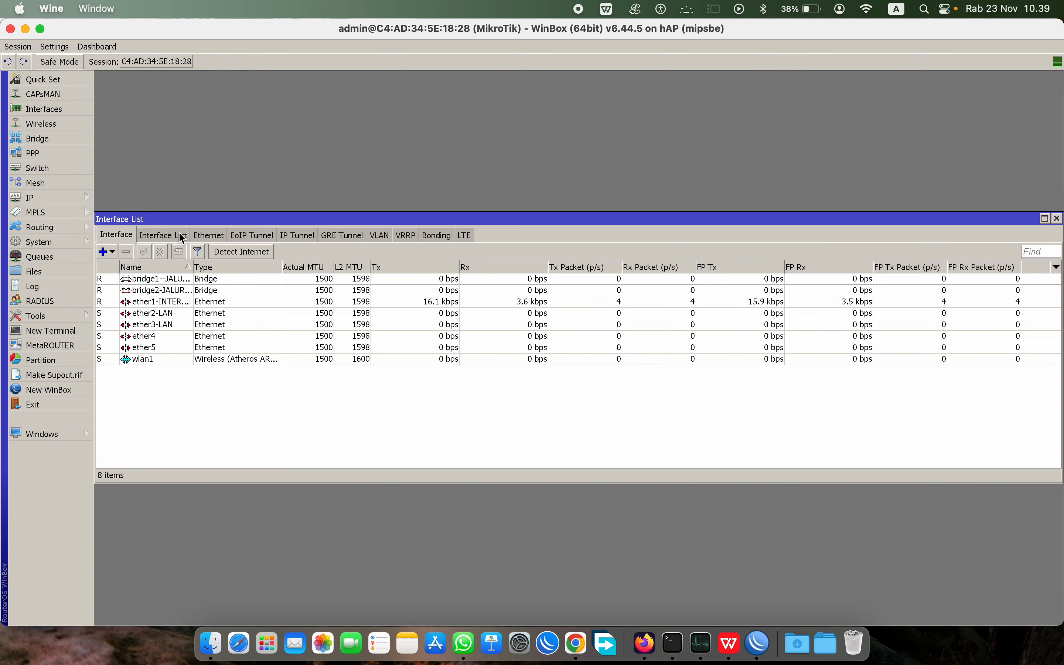
left_click(196, 267)
left_click_drag(194, 266, 292, 267)
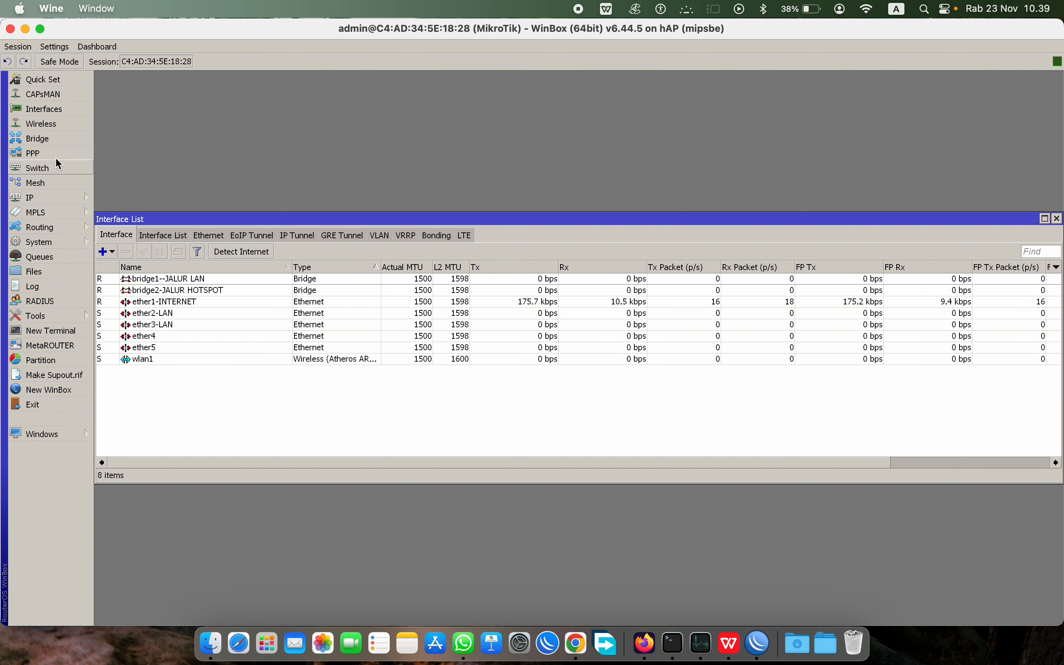
Step: Add a DHCP client on ether1-INTERNET
left_click(63, 203)
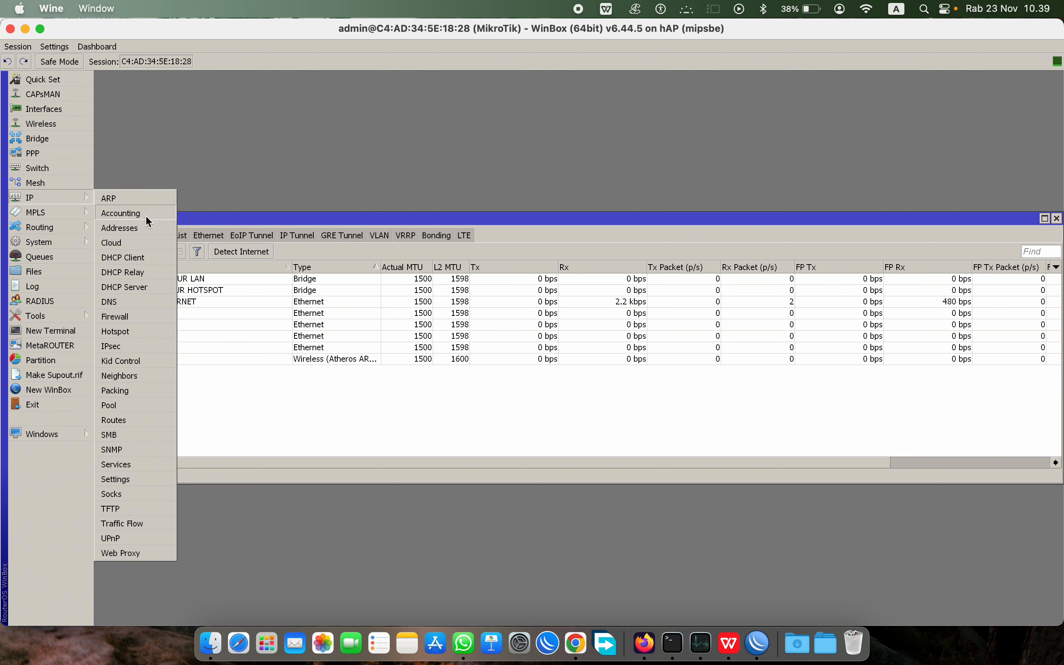
left_click(83, 197)
left_click(82, 215)
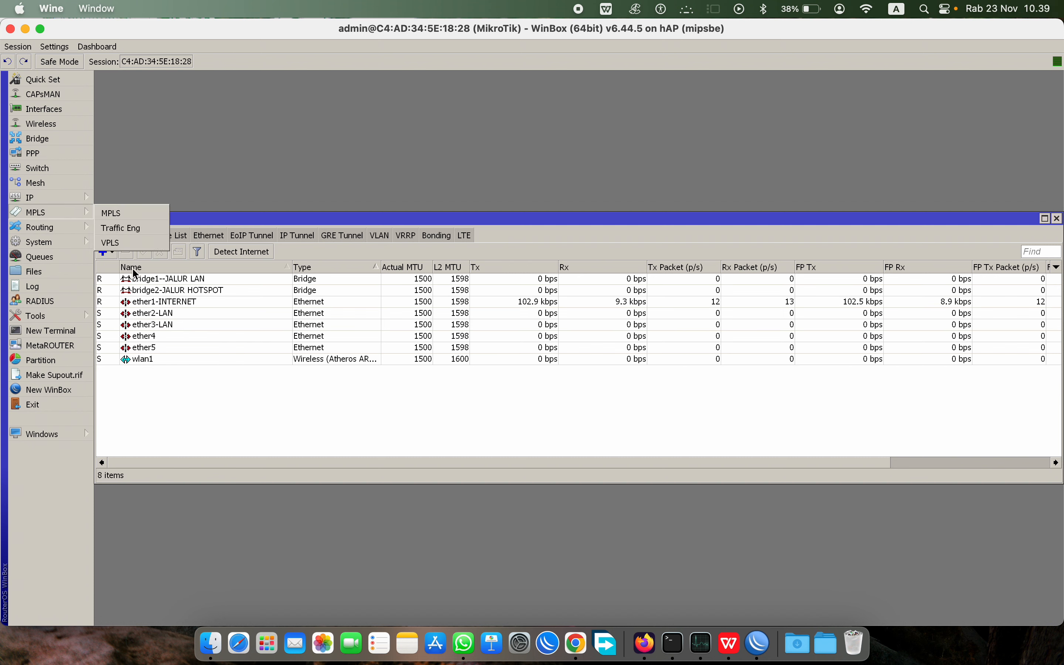
mouse_move(68, 202)
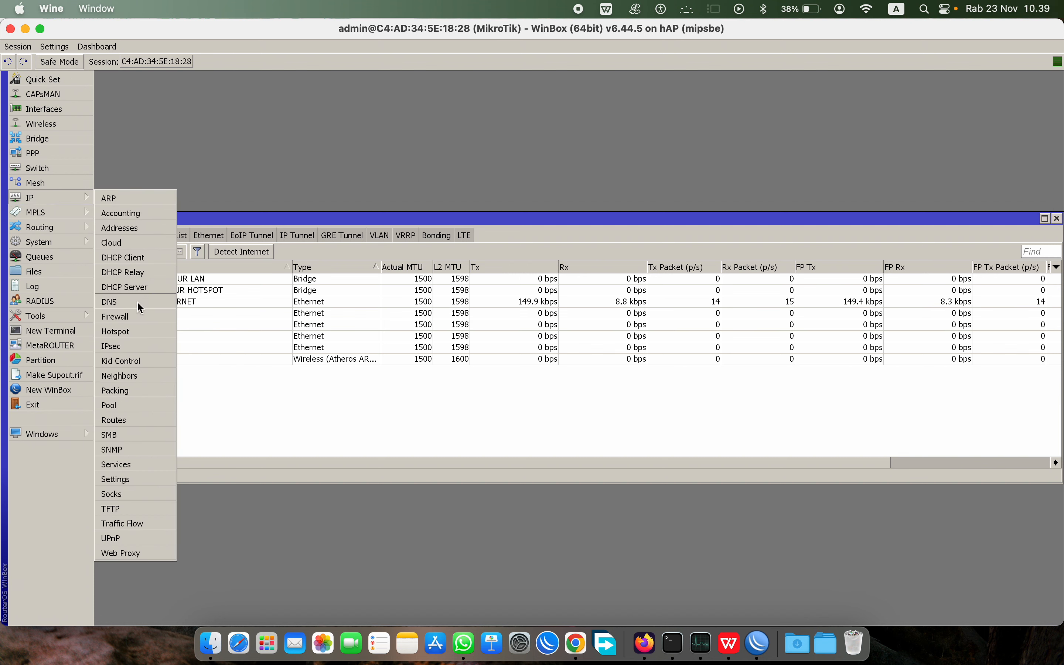
left_click(132, 257)
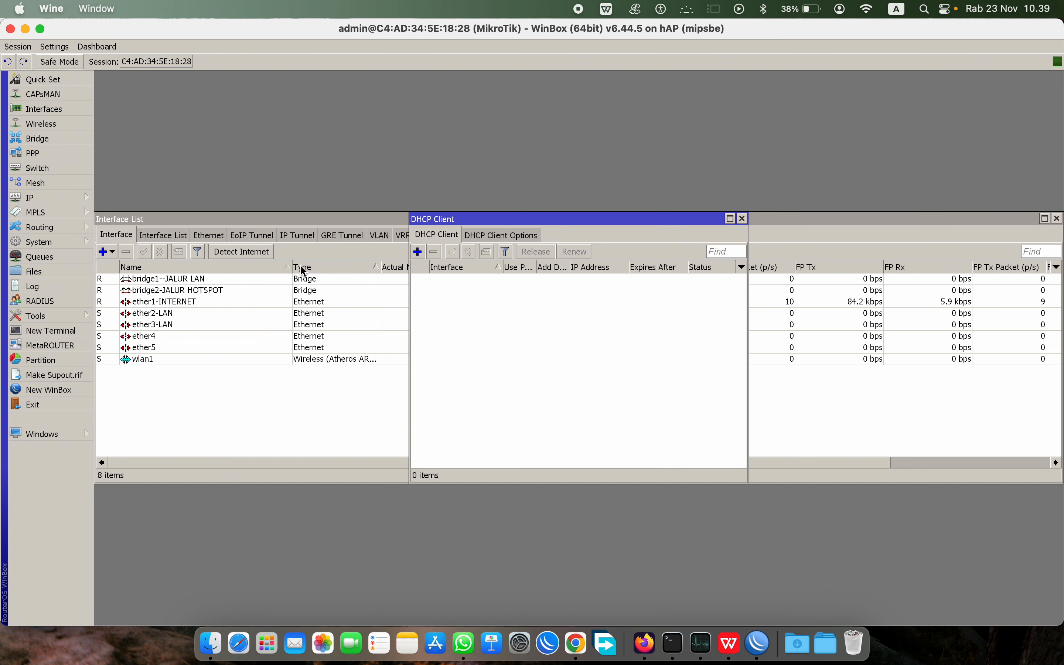
left_click(417, 252)
left_click(571, 280)
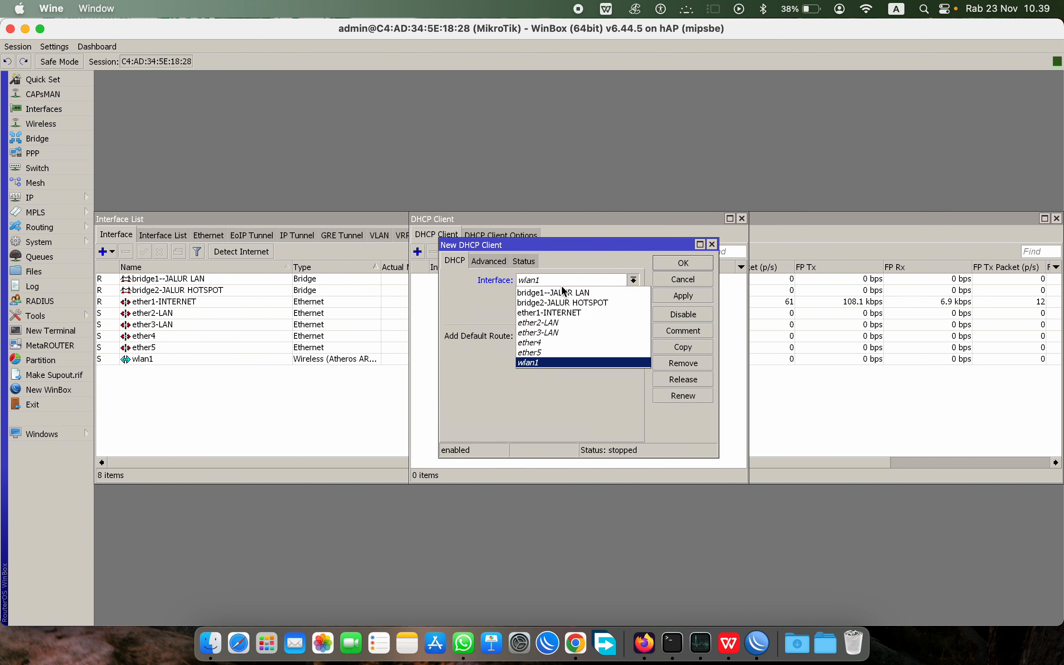
left_click(552, 312)
left_click(673, 263)
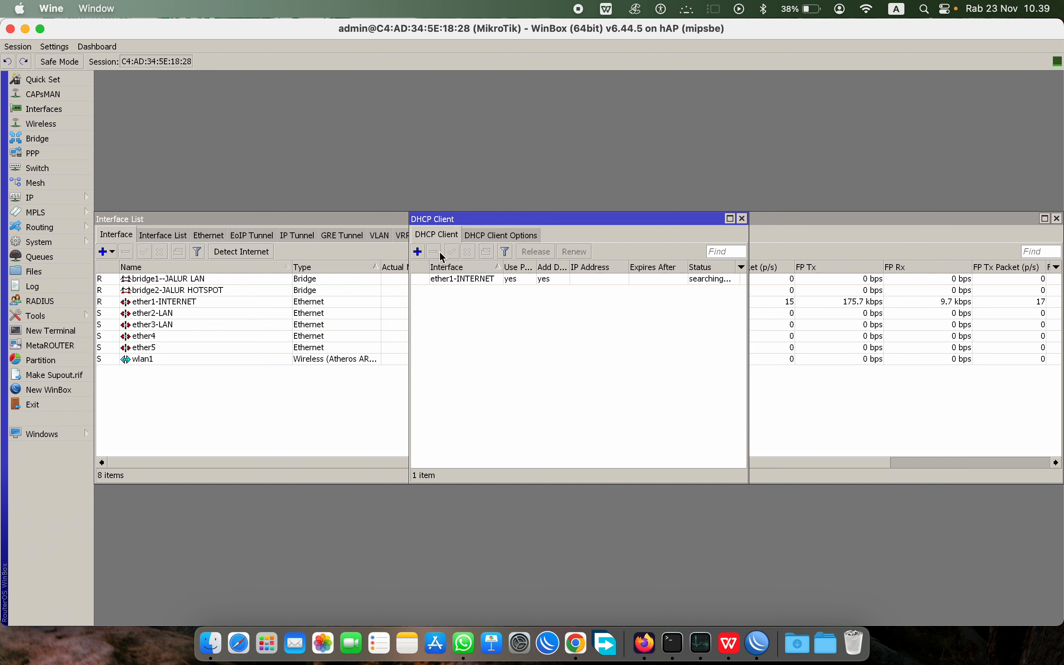
Step: Set DNS server 8.8.8.8 and allow remote requests
left_click(53, 198)
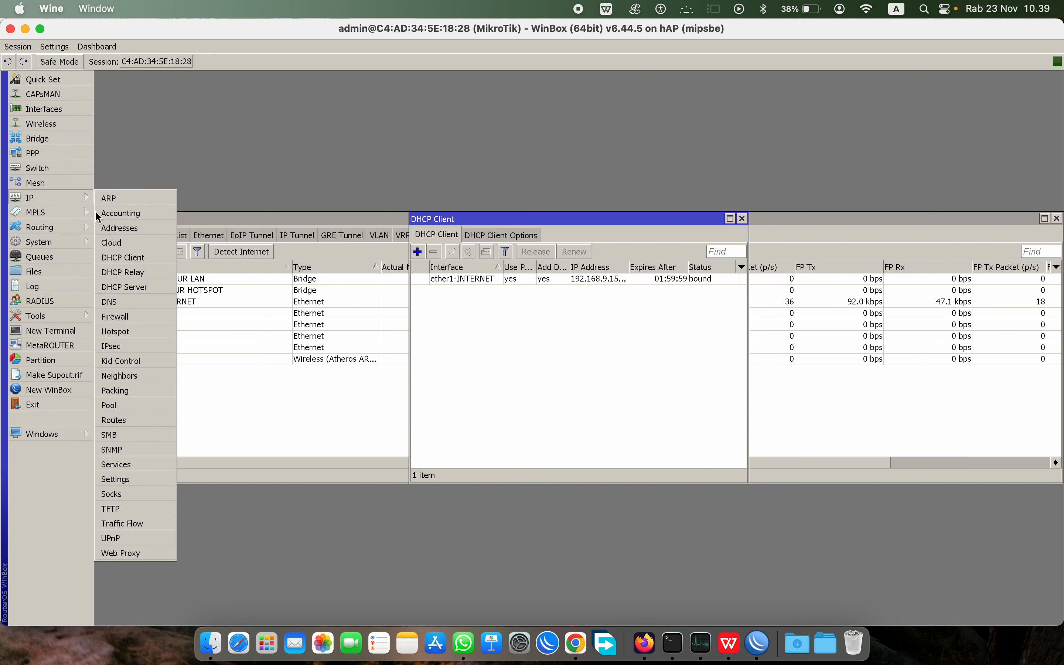
left_click(116, 302)
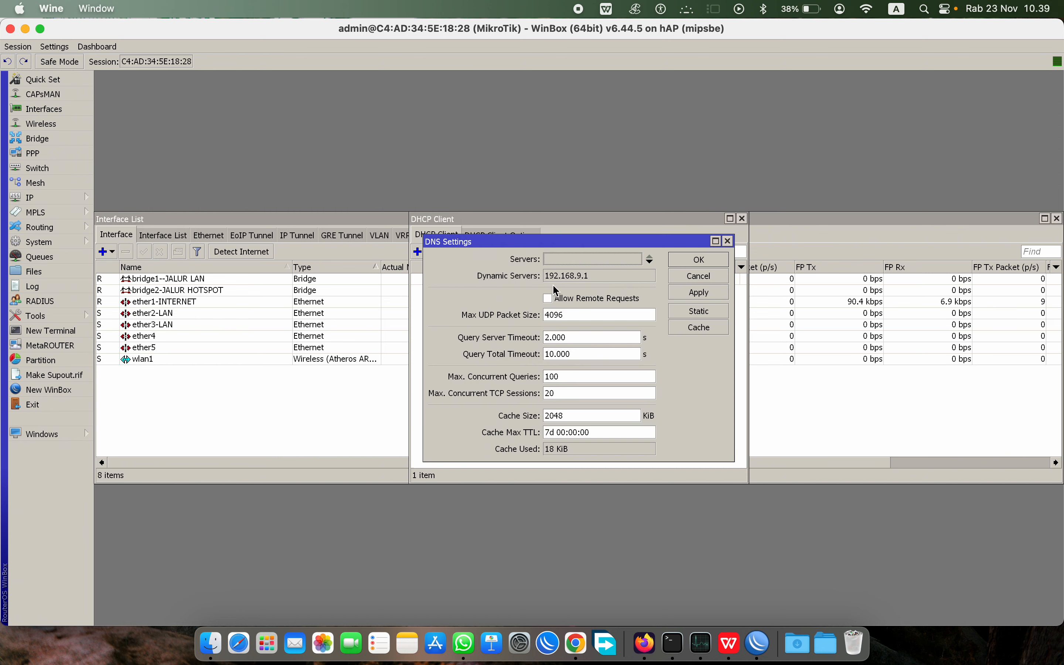
left_click(553, 298)
left_click(560, 263)
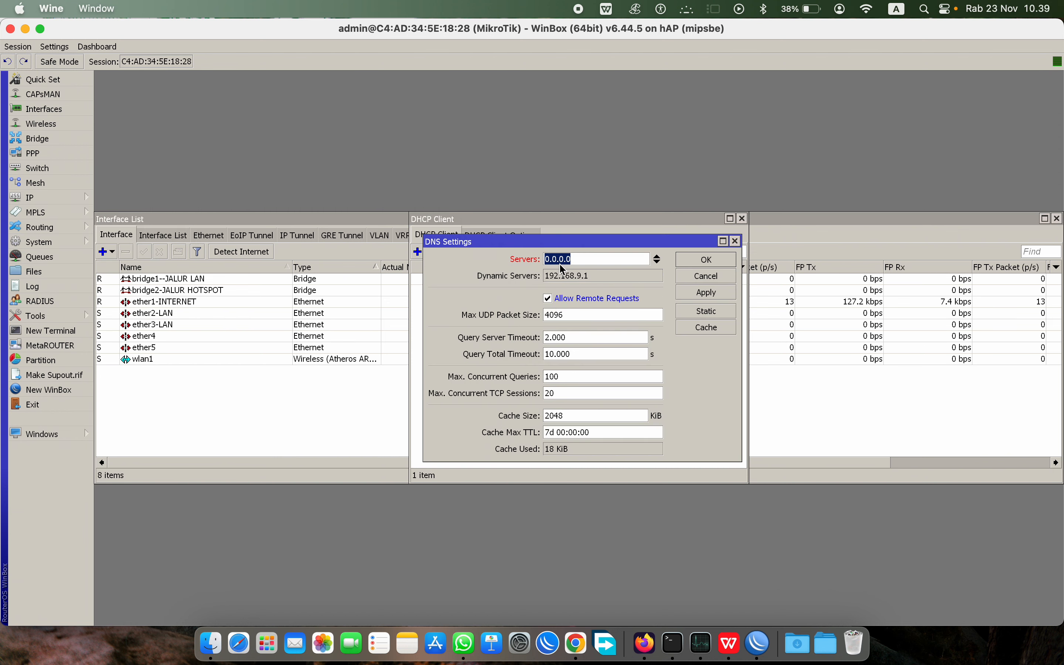
type("8.8.8.8")
left_click(730, 260)
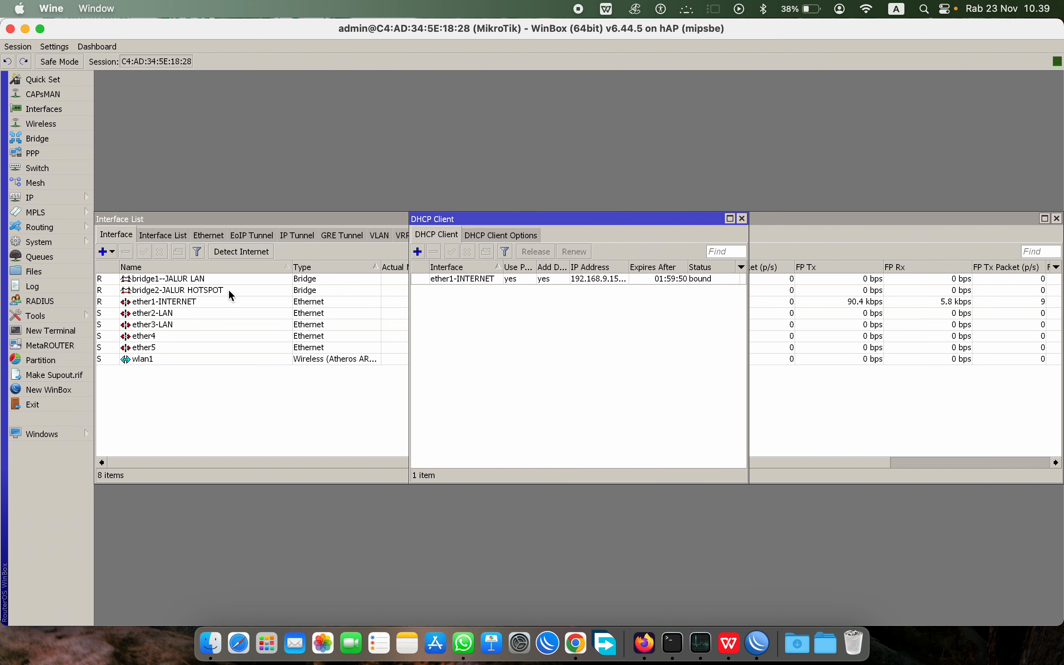
left_click(53, 197)
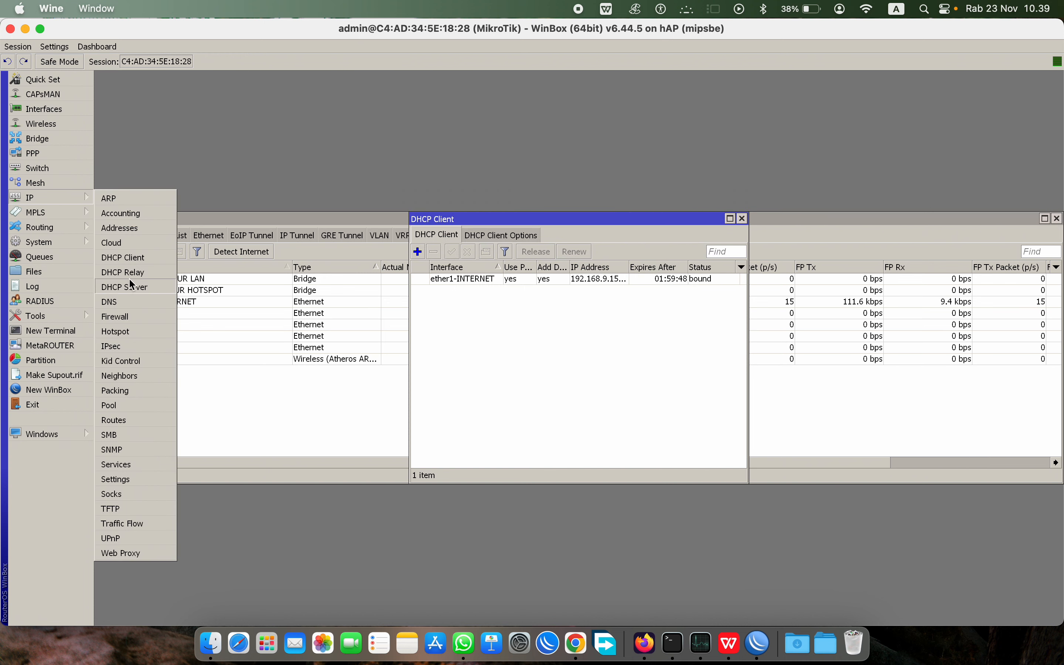
Step: Create a Firewall NAT rule with out-interface ether1-INTERNET and action masquerade
left_click(132, 317)
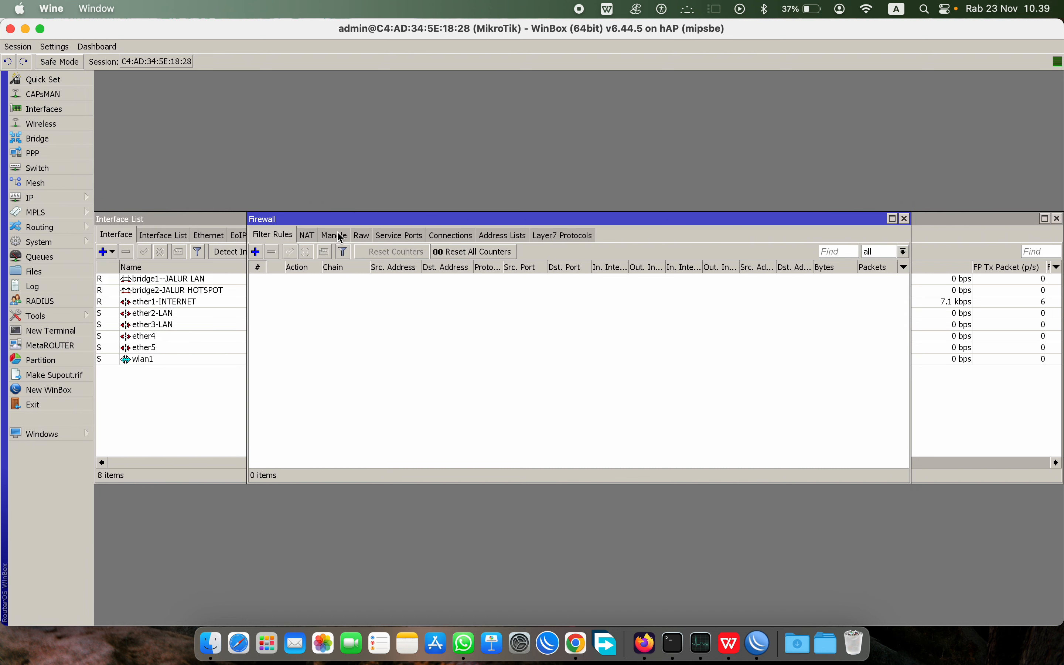
left_click(303, 238)
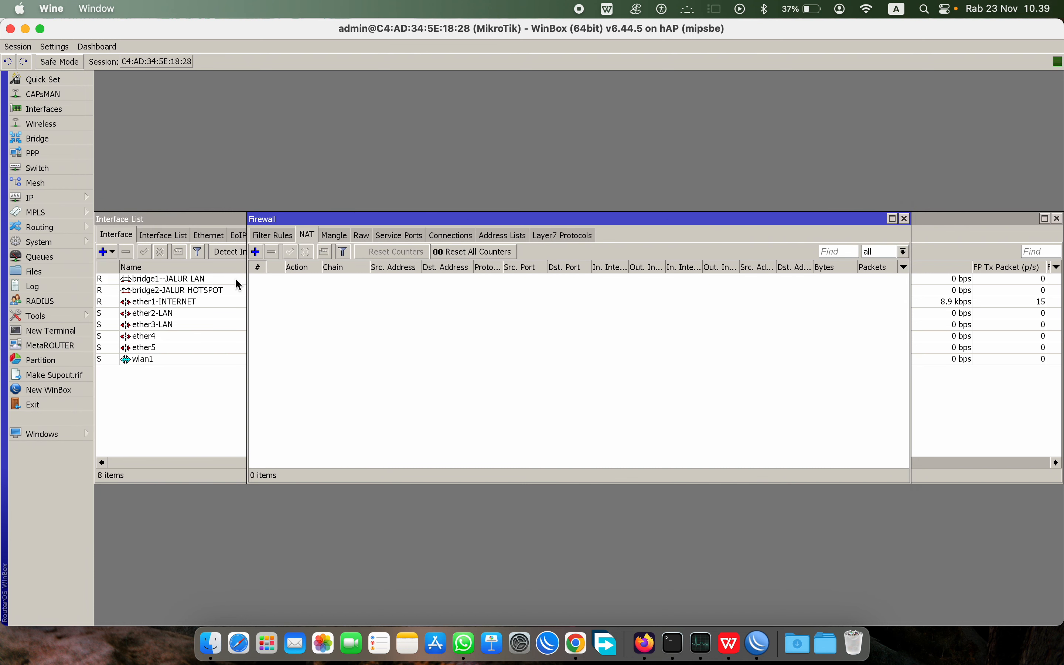
left_click(256, 252)
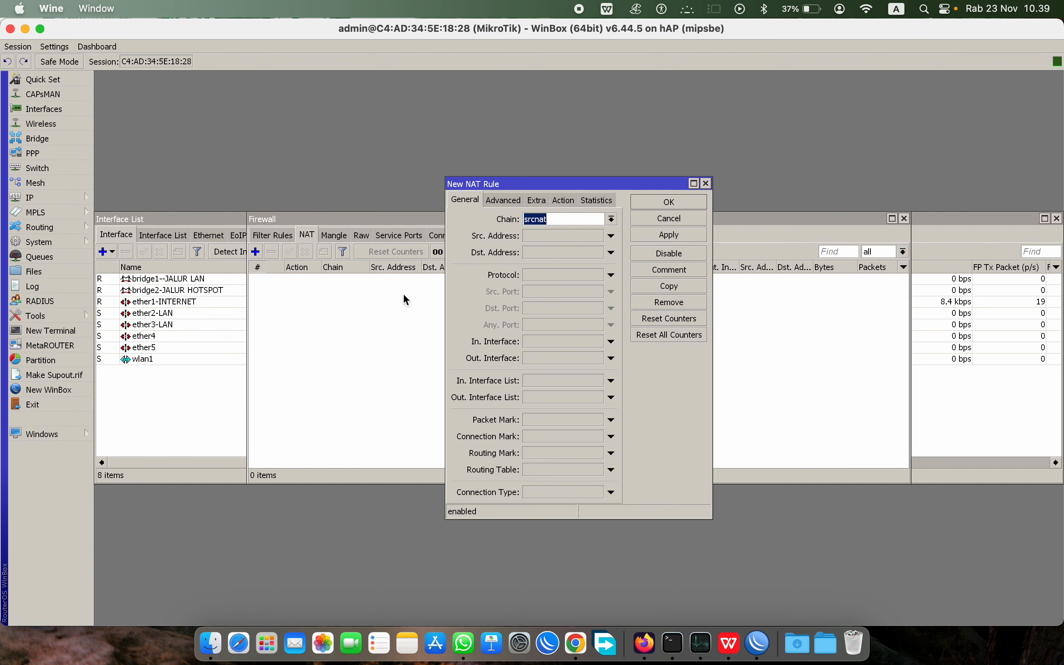
left_click(548, 361)
left_click(654, 359)
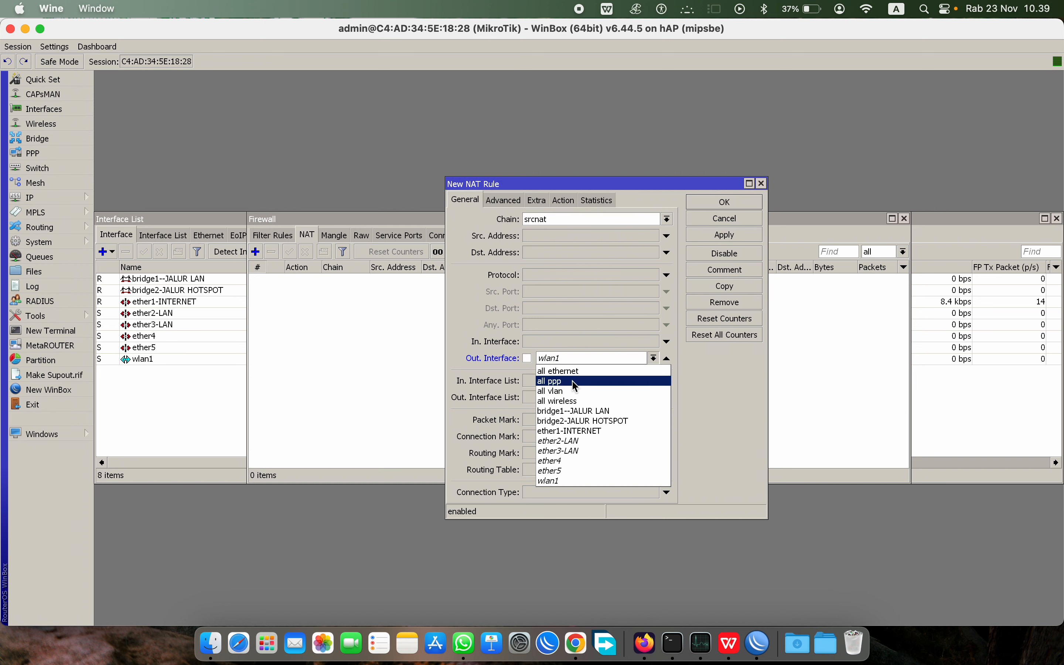
left_click(583, 434)
left_click(567, 203)
left_click(569, 221)
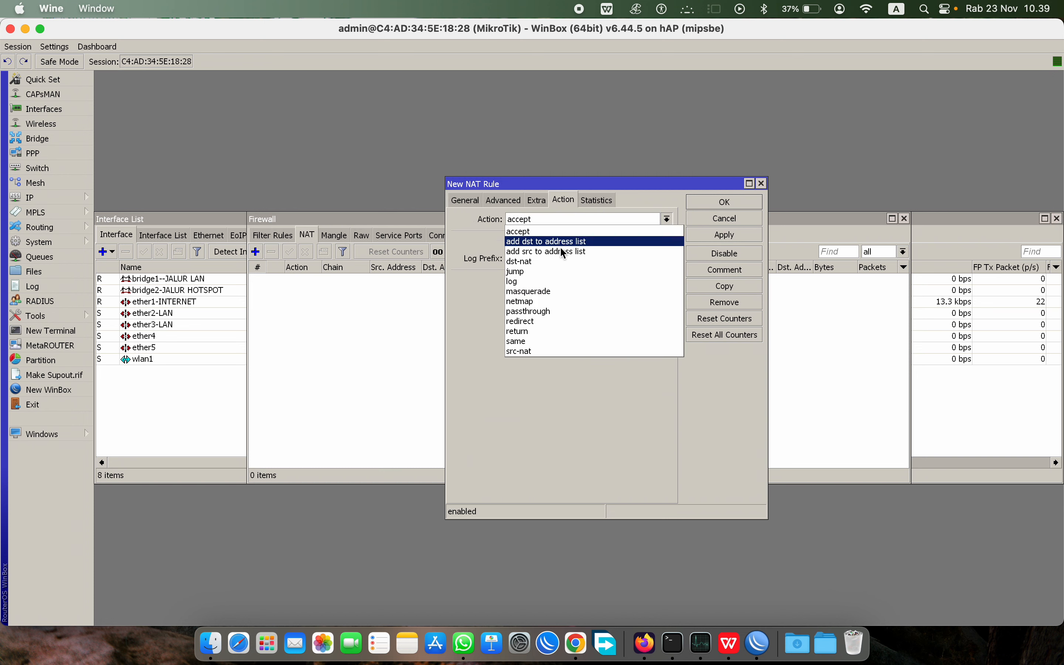
left_click(554, 291)
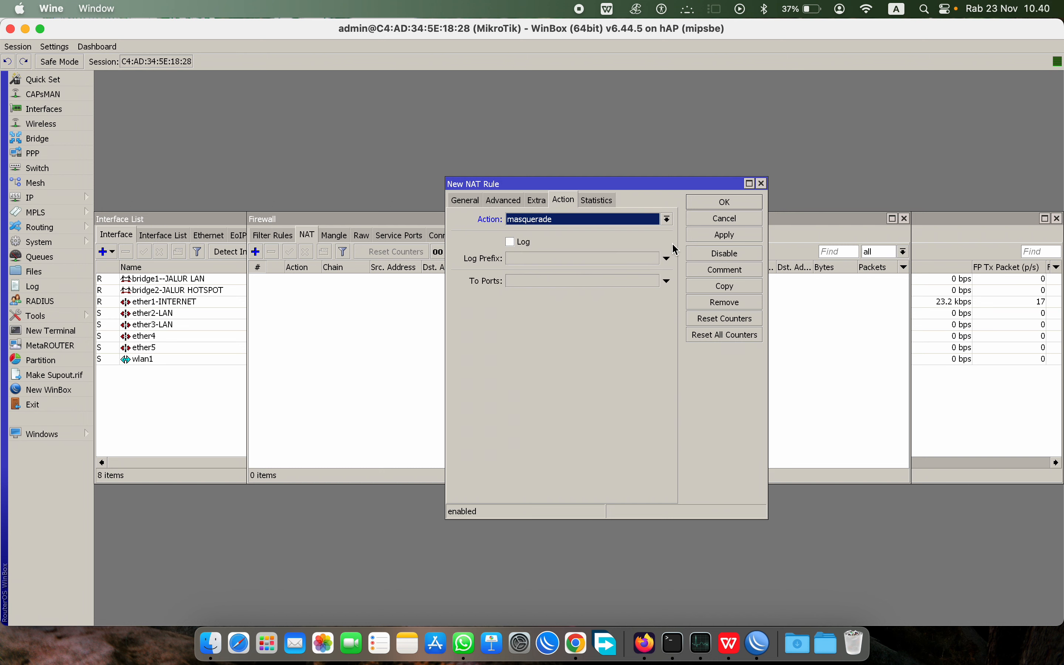
left_click(725, 202)
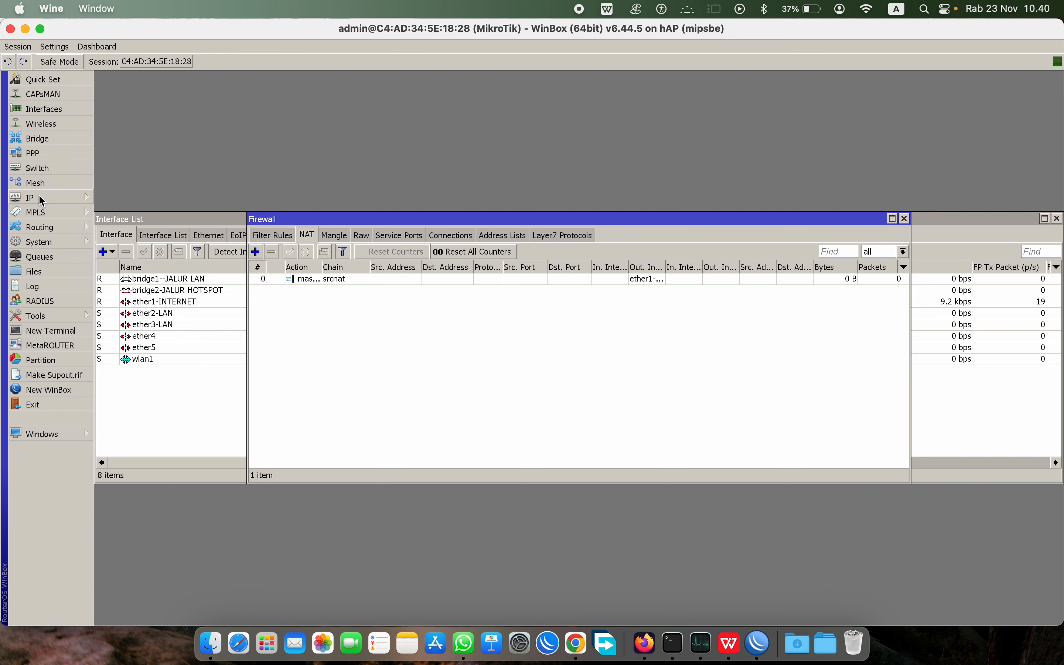
Step: Close the Firewall window, move the DHCP Client list aside, and cancel a new DHCP client
left_click(905, 218)
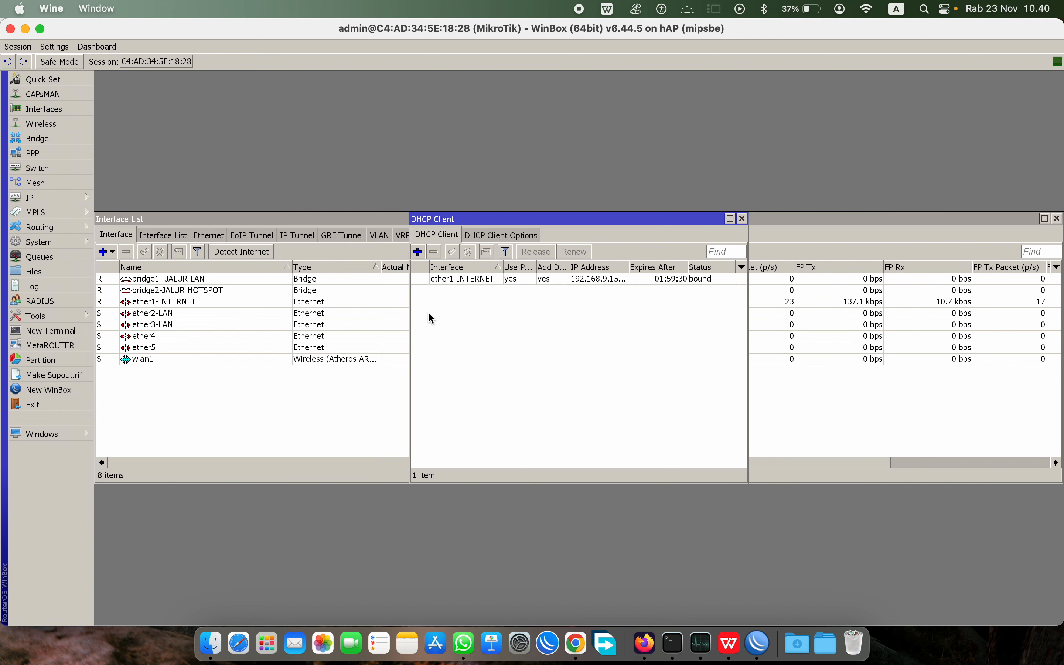
left_click_drag(539, 223, 356, 173)
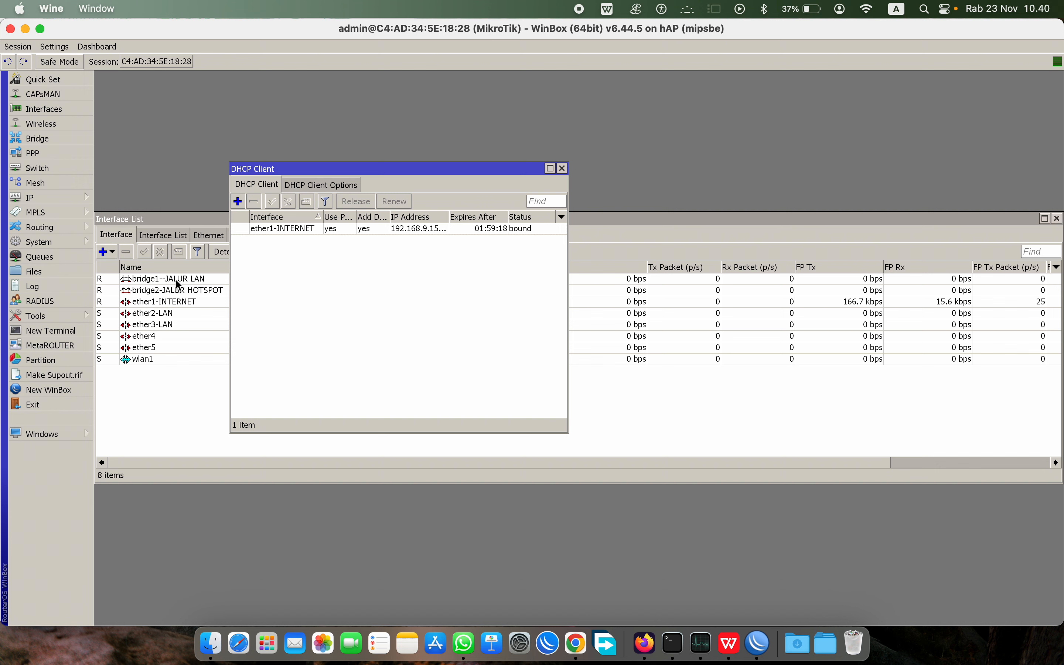
left_click(238, 201)
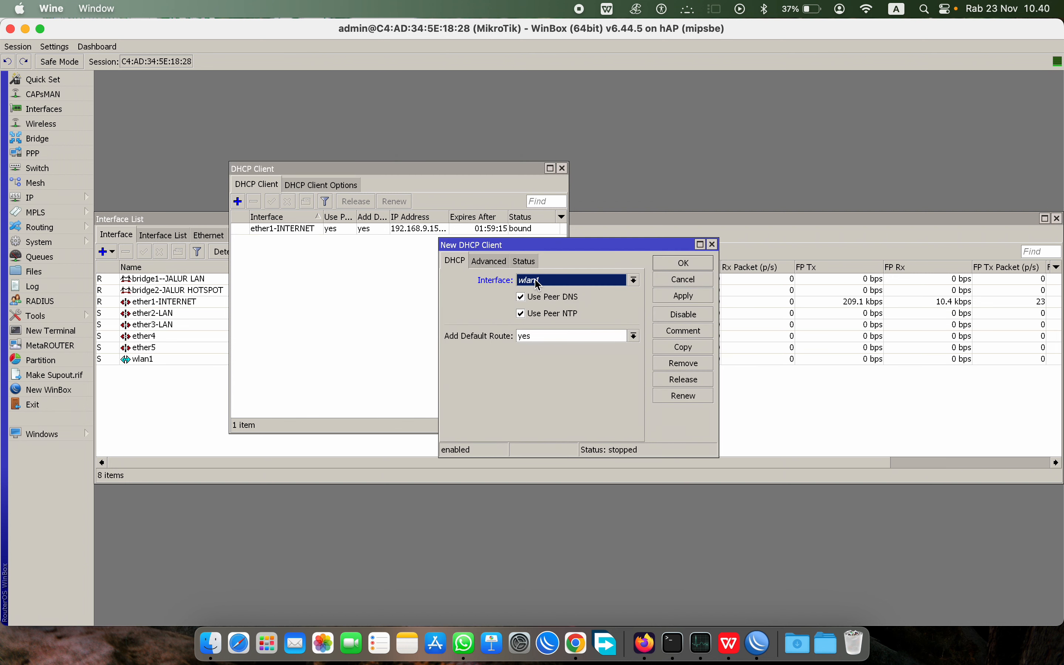
left_click(712, 245)
left_click(31, 198)
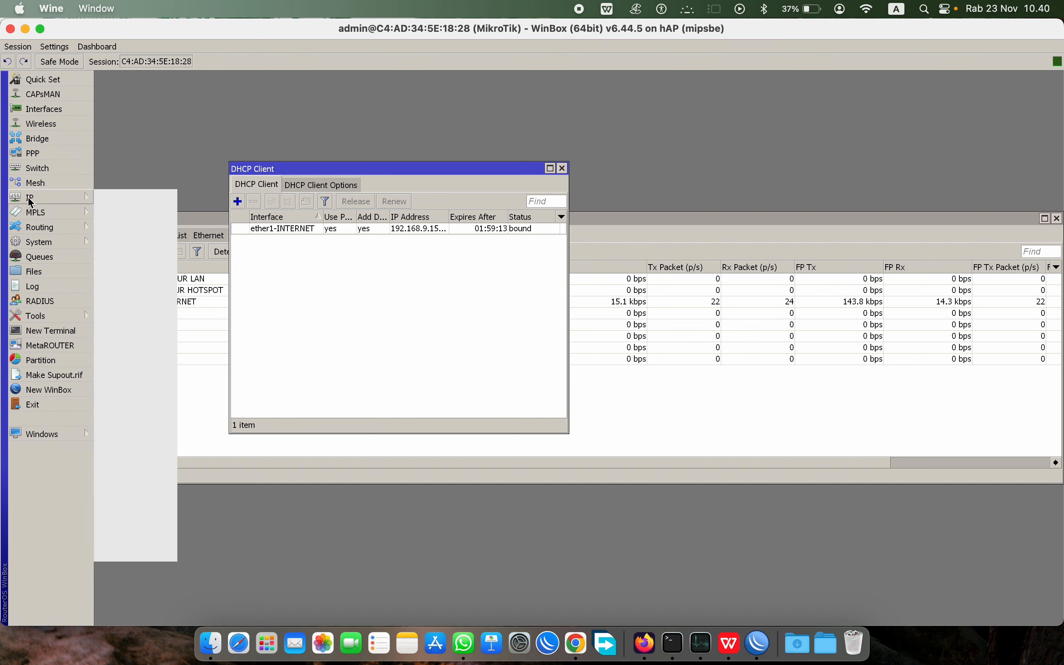
Step: Add the IP address 192.168.20.1/24 on interface bridge1--JALUR LAN in the Address List
left_click(134, 228)
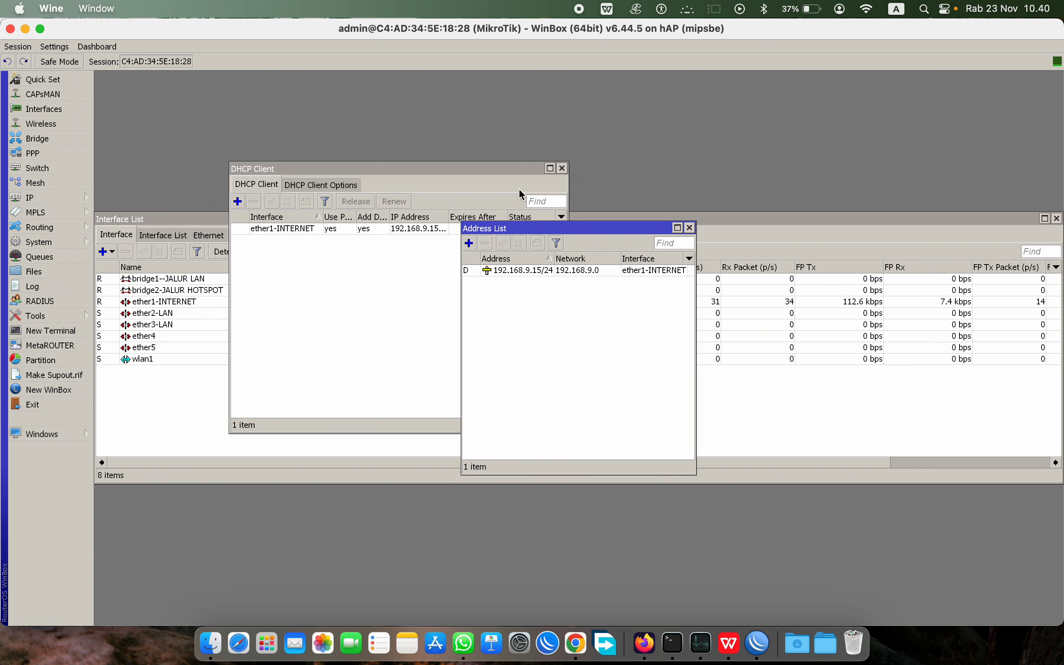
left_click(562, 168)
left_click_drag(578, 229, 288, 201)
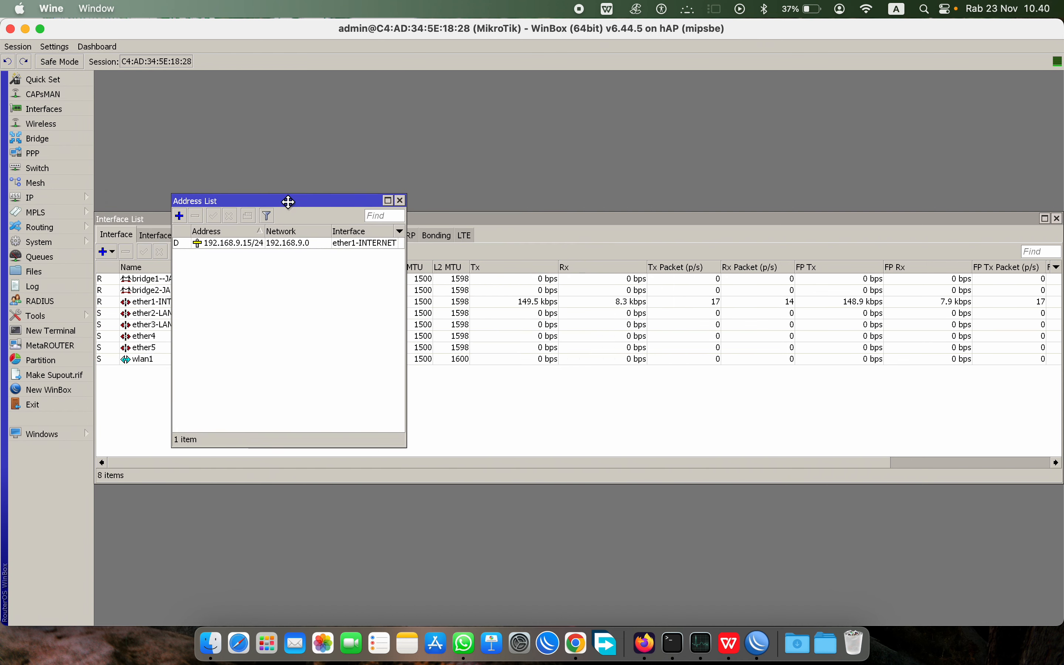
left_click(179, 215)
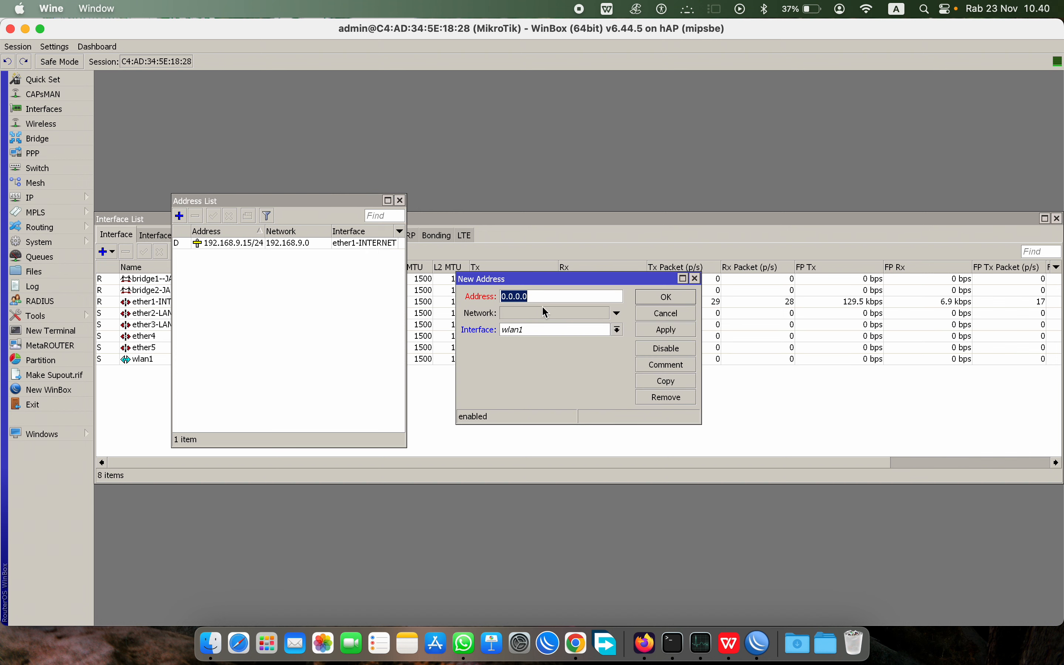
type("192.16")
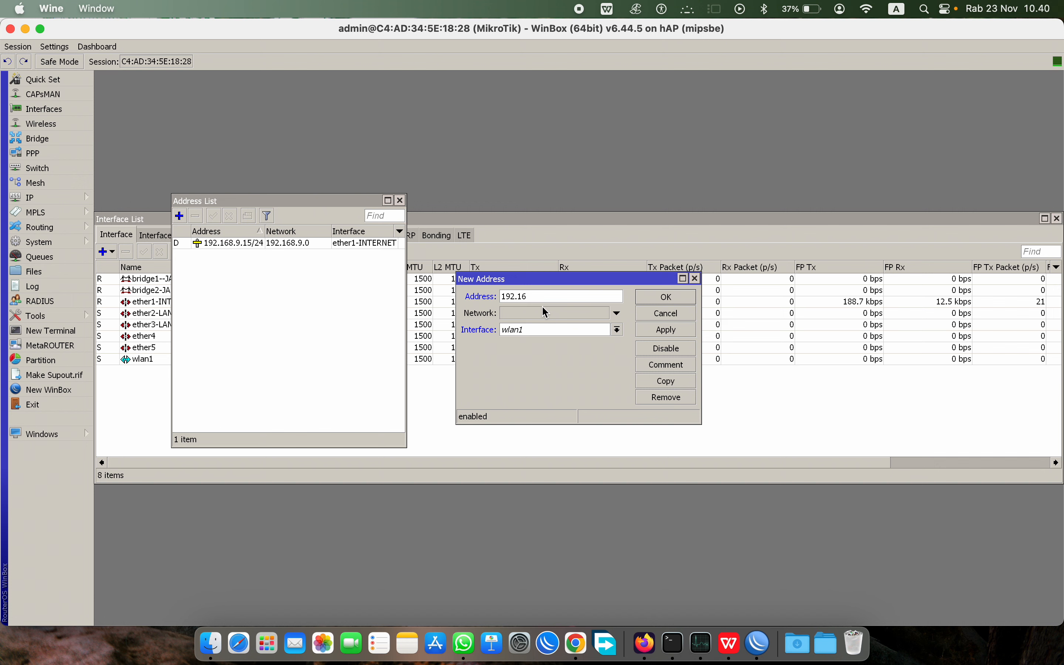
type("8.20.1/24")
left_click(547, 329)
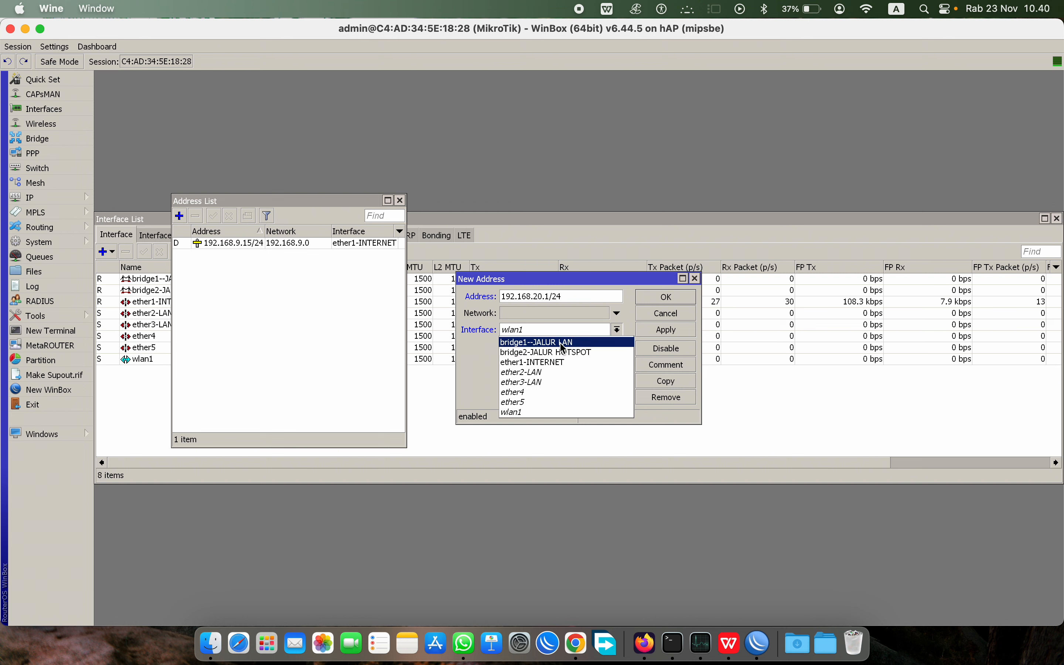
left_click(543, 343)
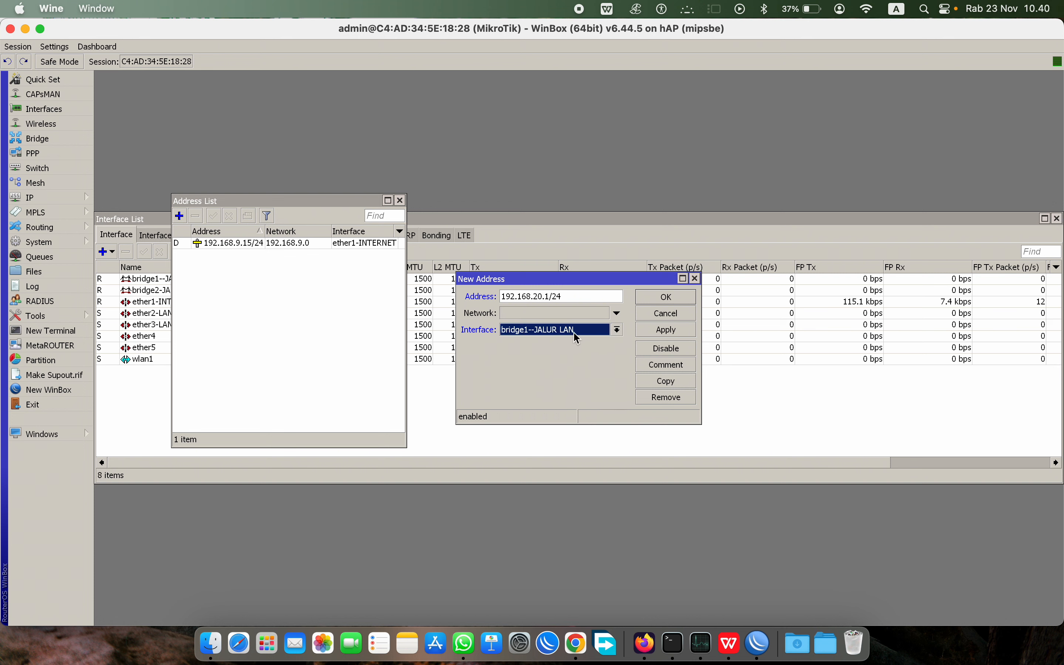
left_click(677, 302)
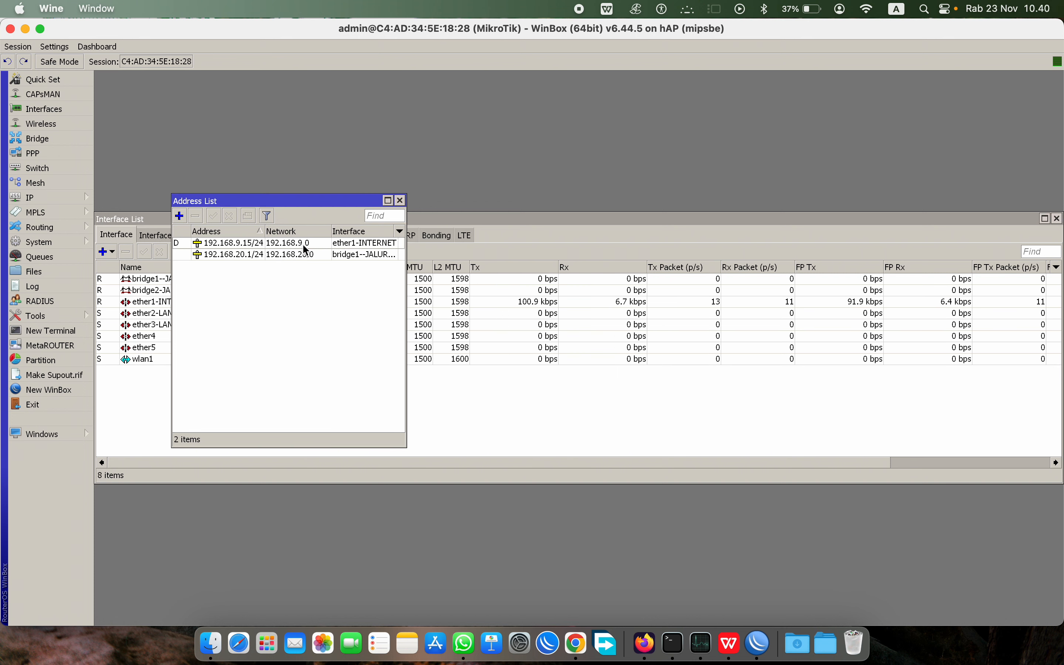
Step: Add 192.168.100.1/24 on interface bridge2-JALUR HOTSPOT to the Address List
left_click(179, 216)
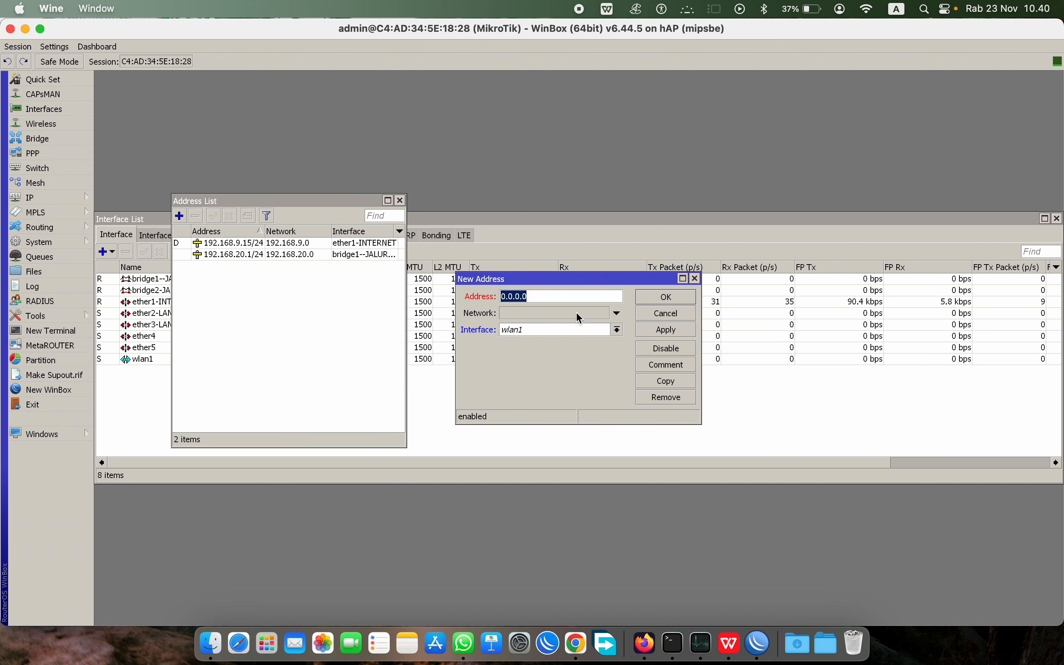
type("192.16")
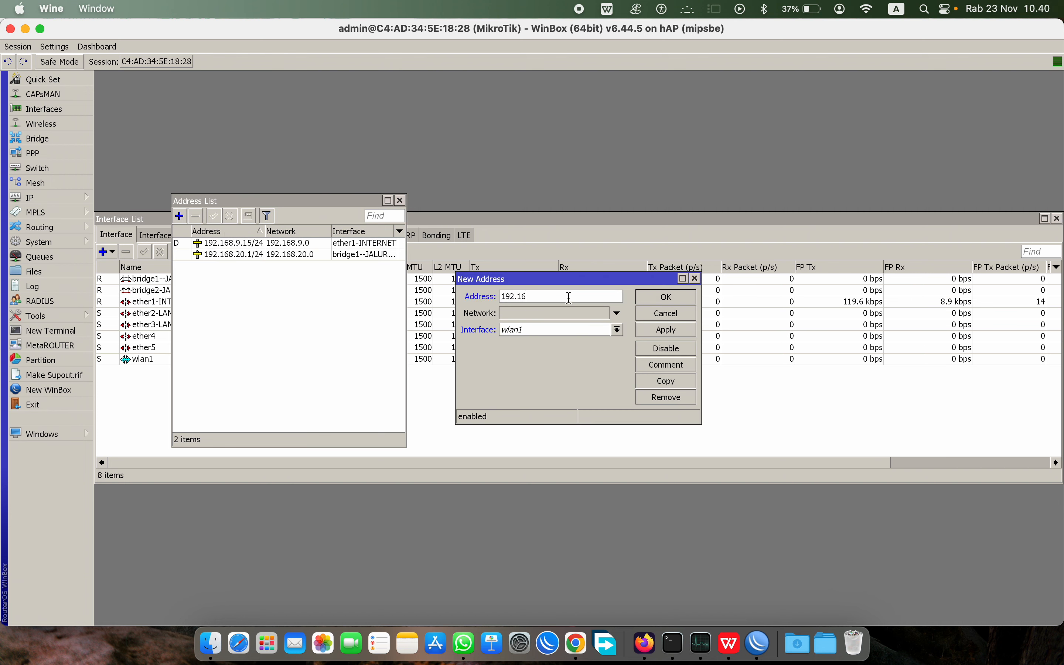
type("8.100.1/24")
left_click(575, 331)
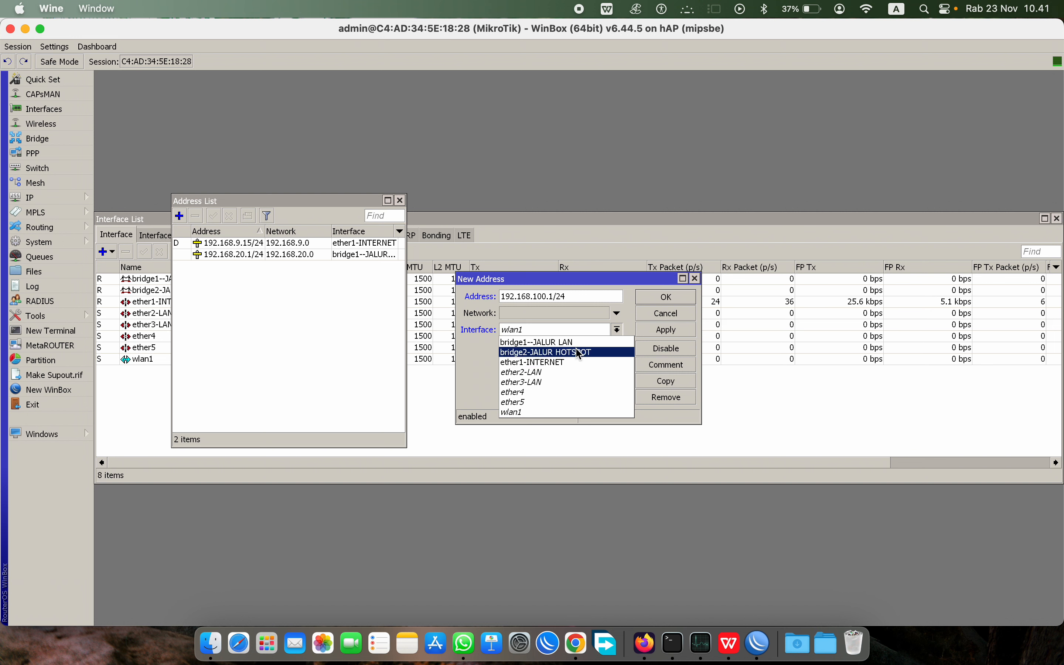
left_click(530, 353)
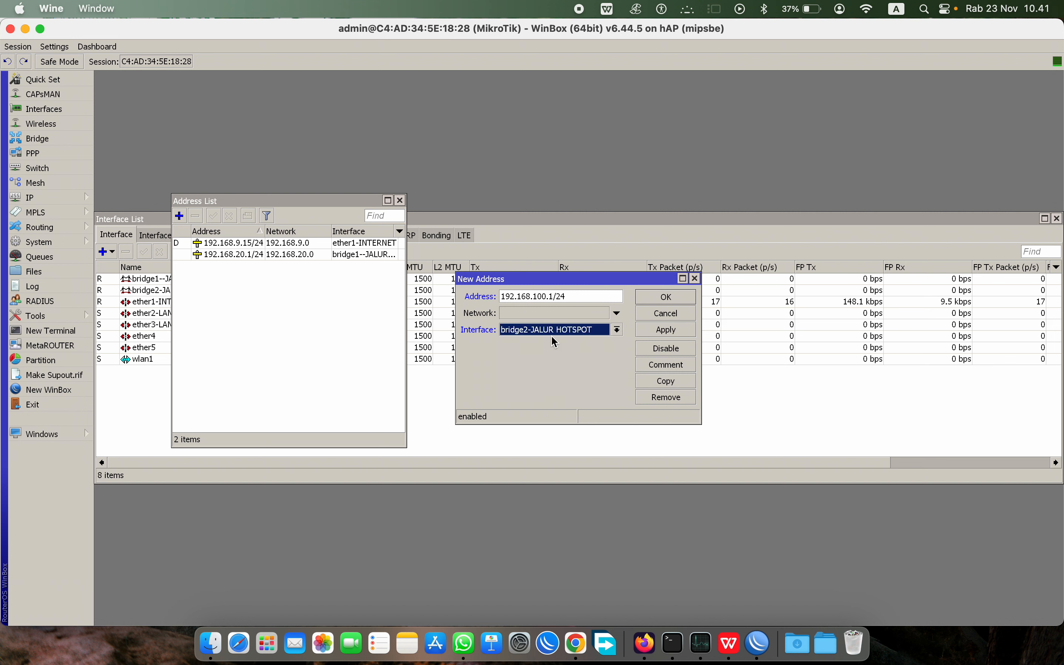
left_click(669, 333)
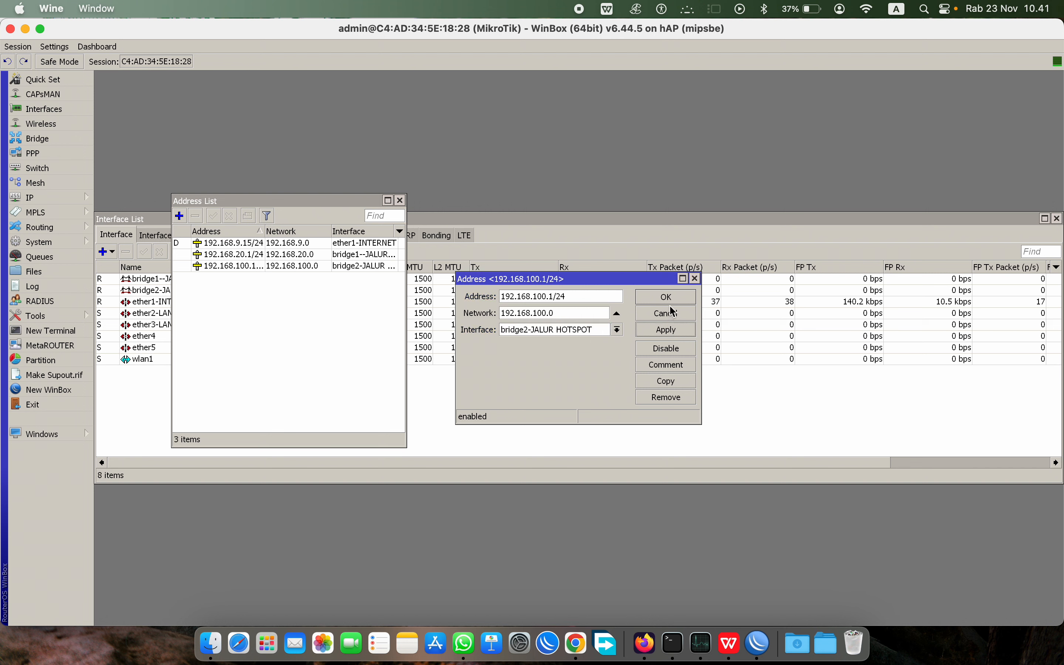
left_click(673, 301)
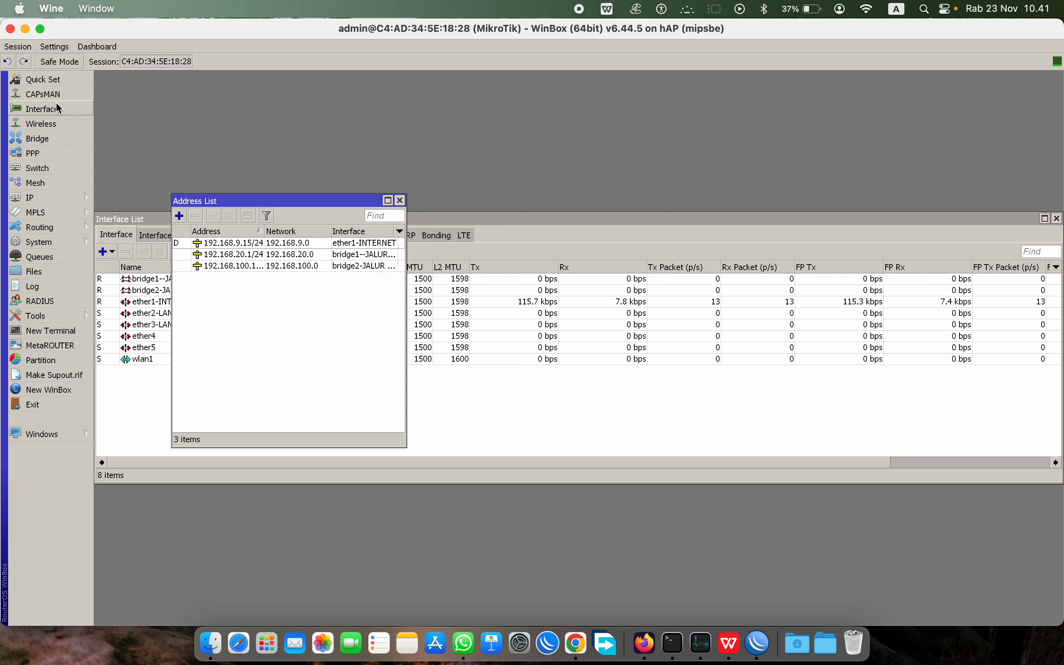
Step: Create a new wireless security profile named HOTSPOT
left_click(60, 124)
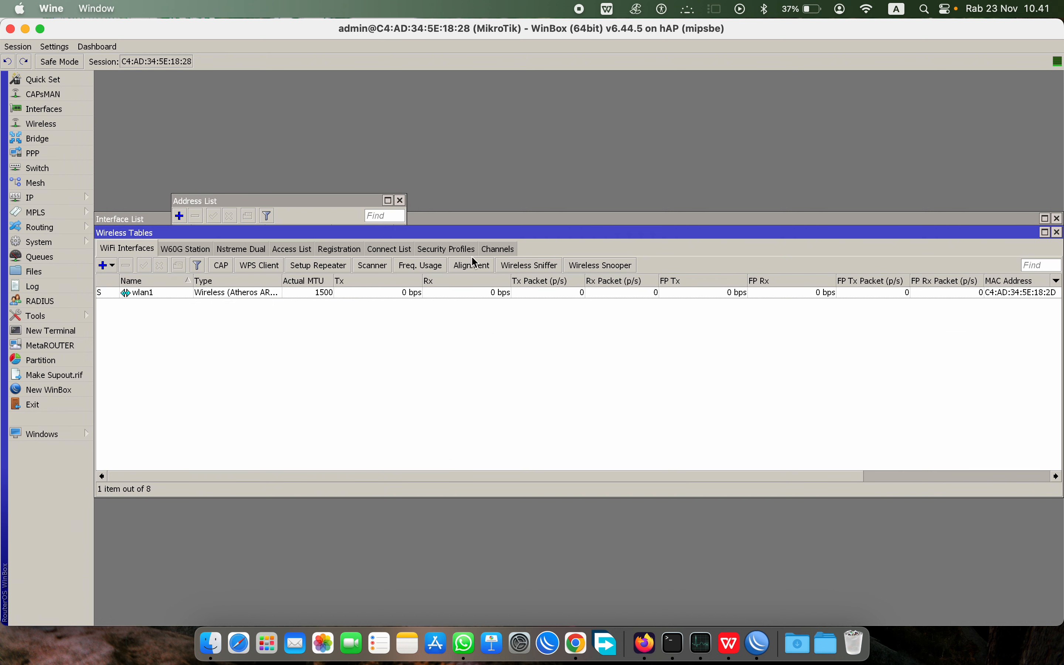
left_click(449, 250)
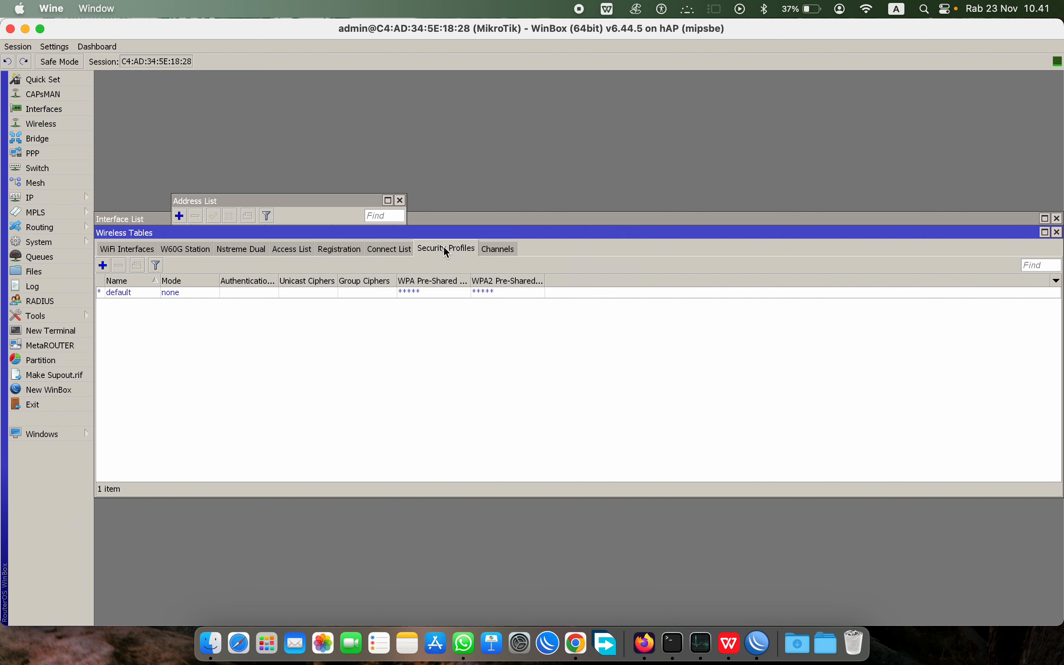
left_click(103, 266)
type("H")
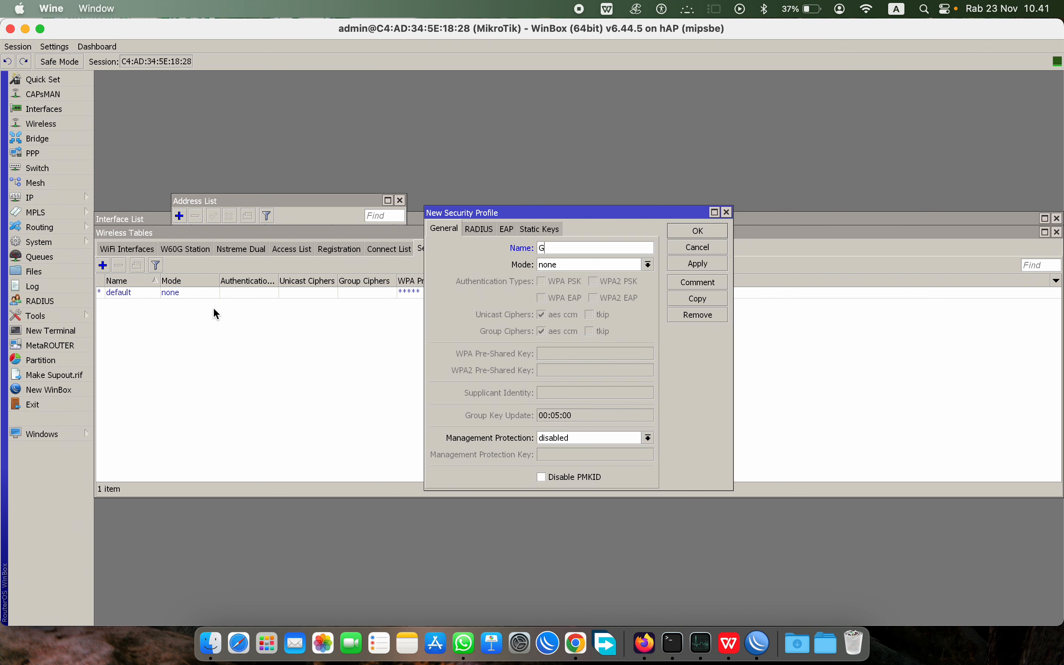
key("BackSpace")
type("HOTSPOT")
left_click(697, 231)
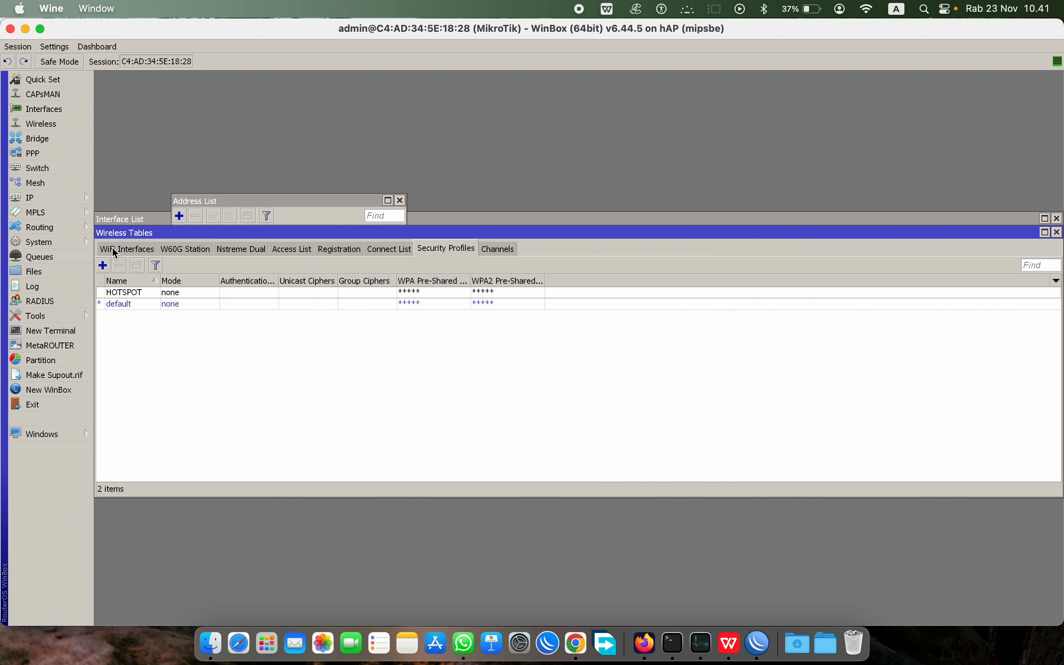
Step: Set wlan1 to ap bridge mode with SSID bridge-hsp and the HOTSPOT security profile
left_click(115, 251)
double_click(140, 297)
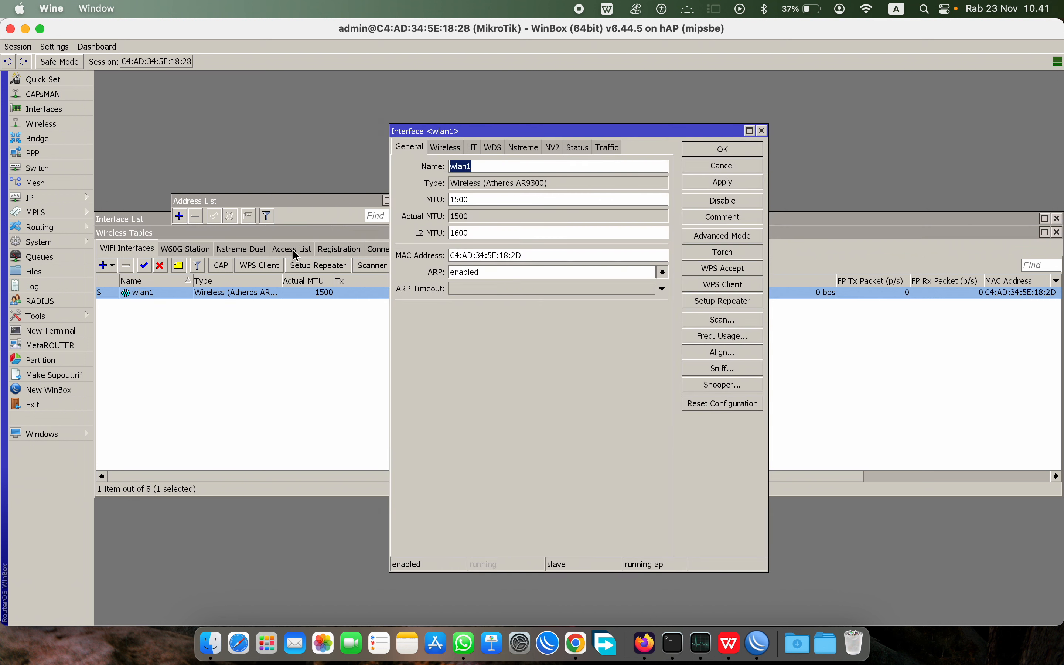
left_click(445, 147)
left_click(516, 167)
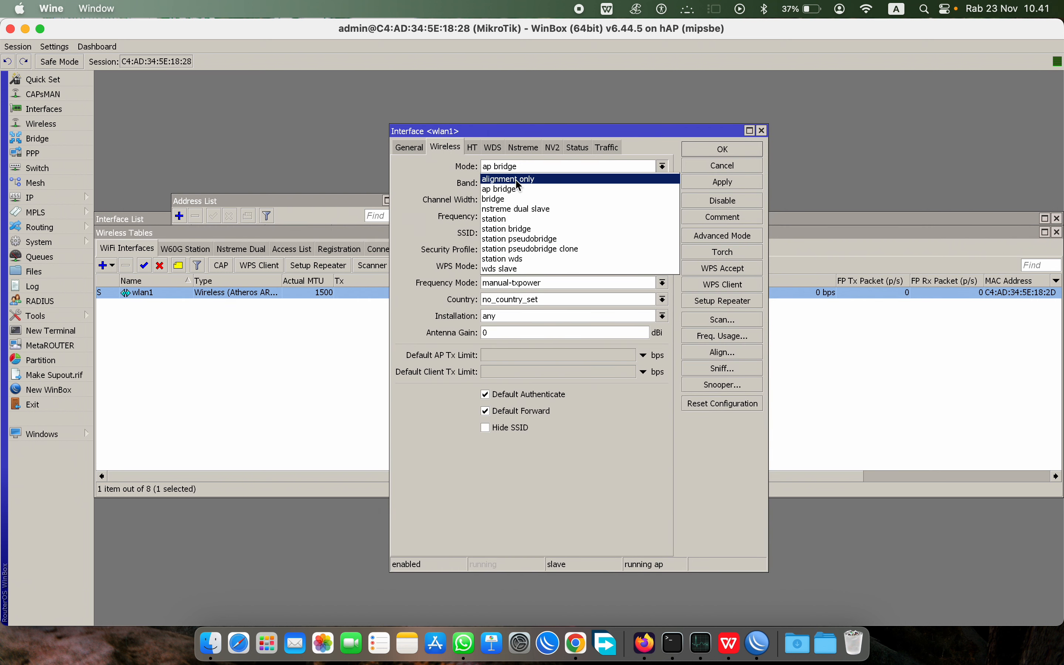
left_click(509, 190)
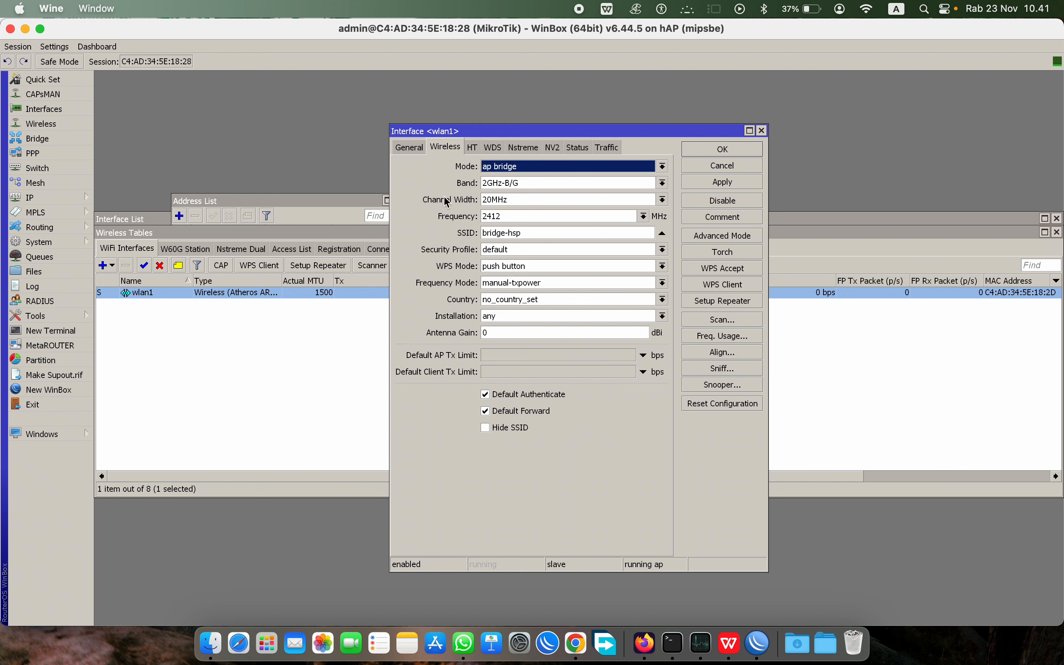
left_click(532, 235)
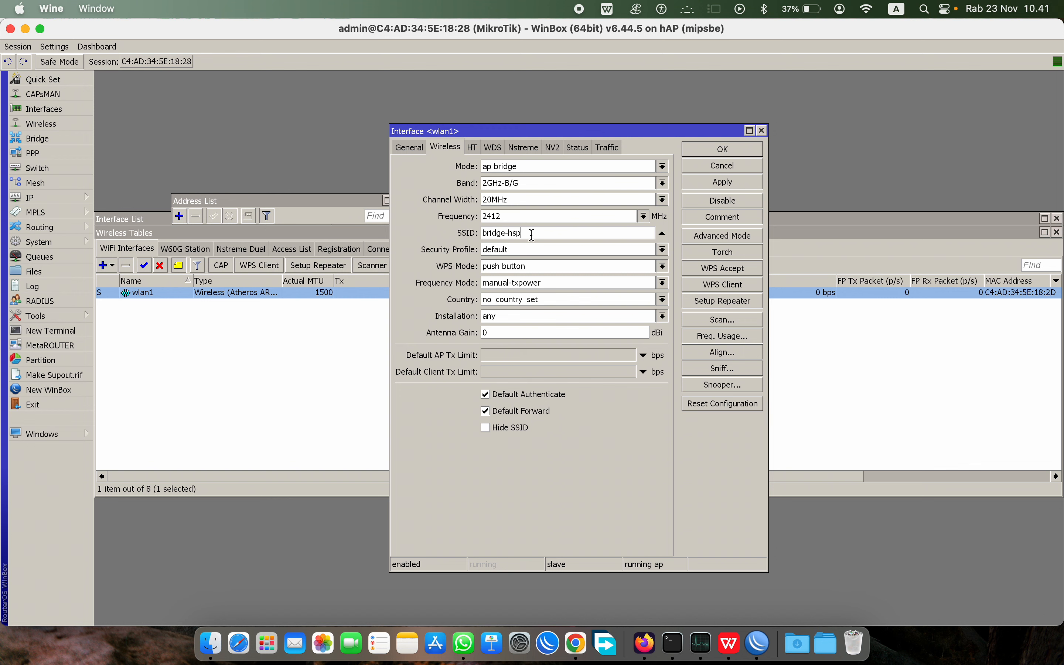
left_click(518, 246)
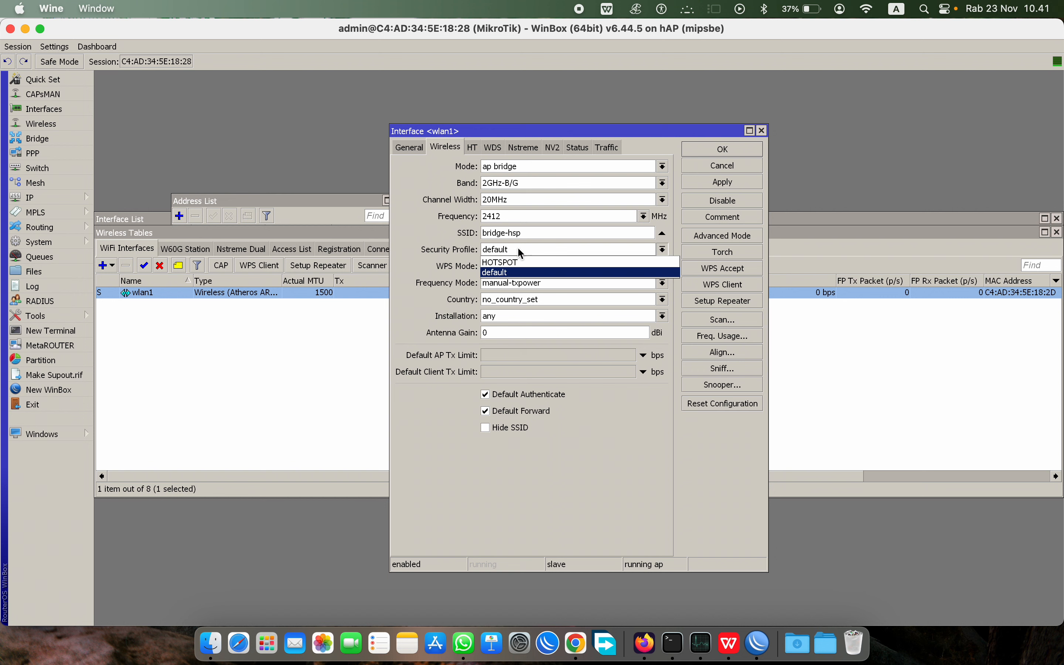
left_click(515, 256)
left_click(518, 249)
left_click(539, 257)
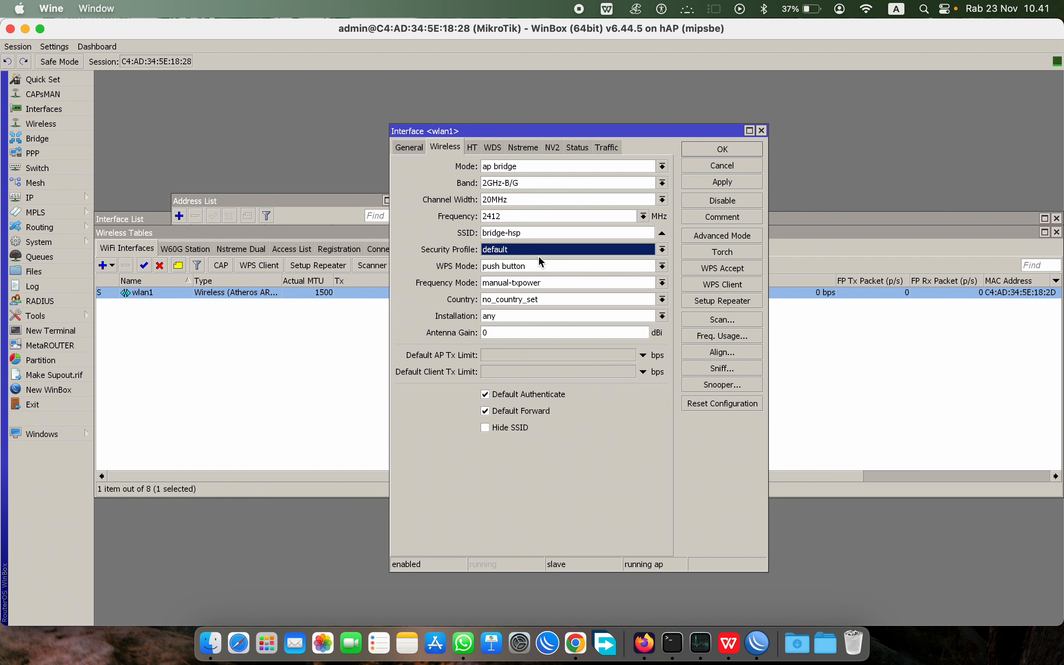
key("Down")
left_click(735, 146)
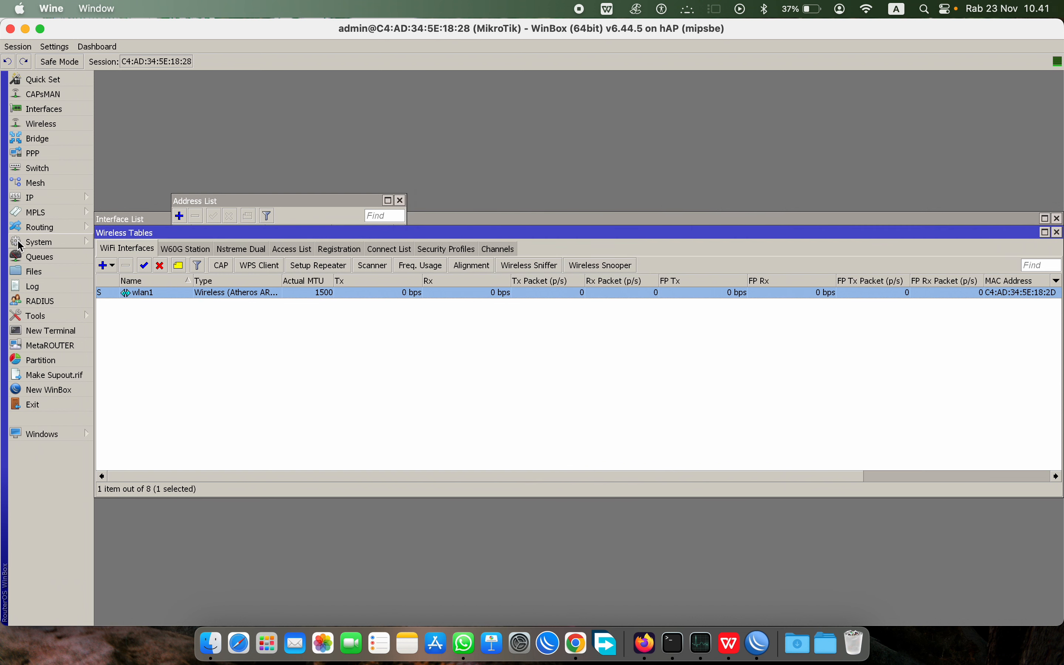
Step: Open the DHCP Server window and Address List, selecting the 192.168.20.1/24 entry
left_click(42, 202)
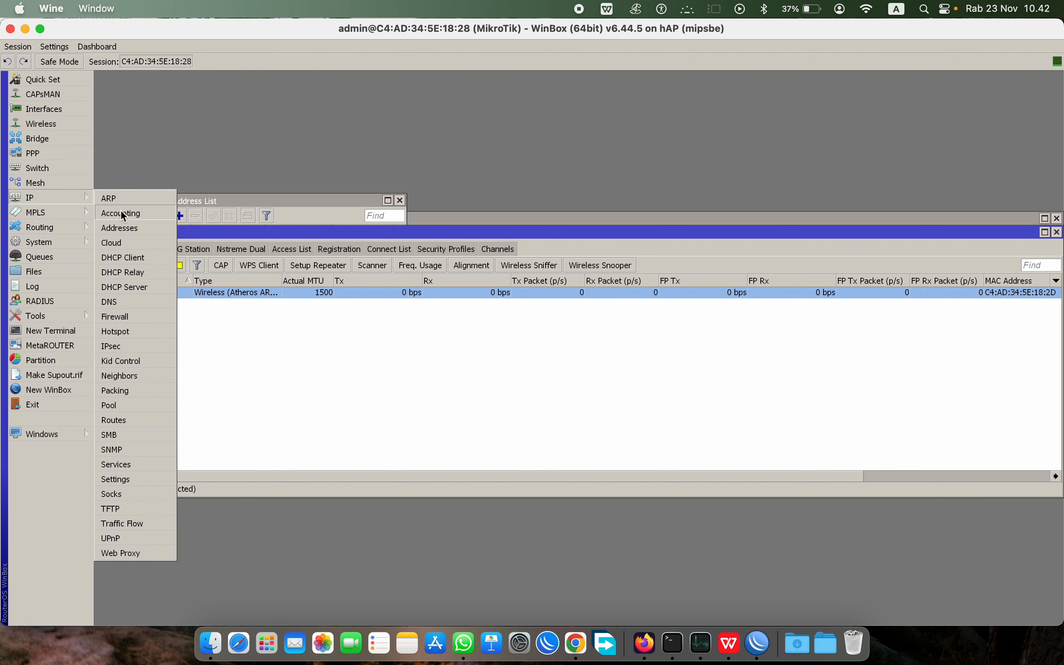
left_click(137, 287)
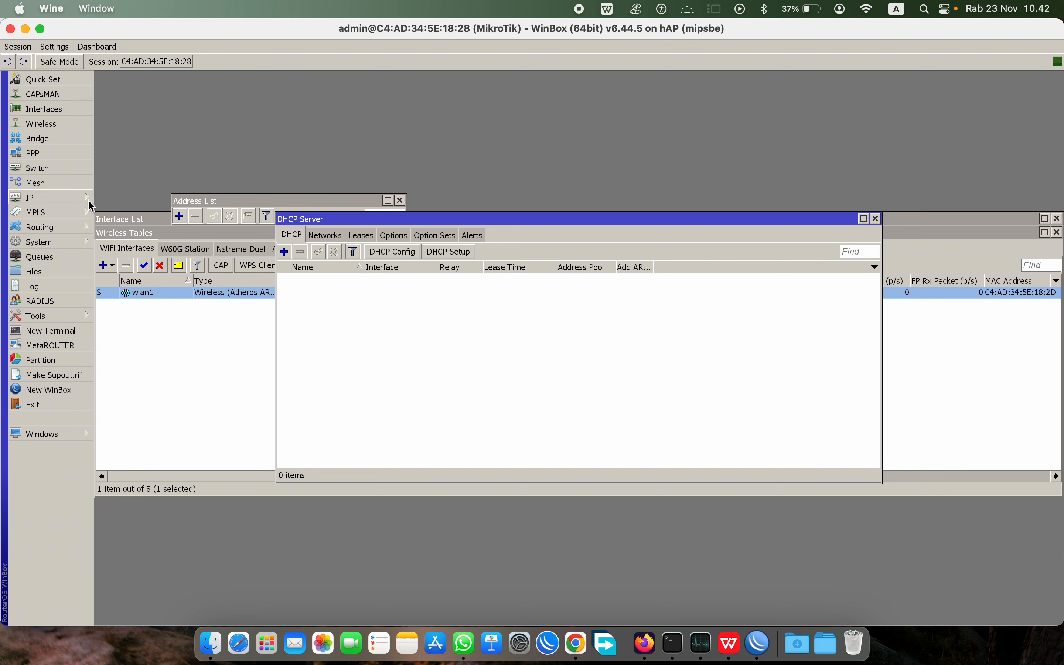
left_click(55, 201)
left_click(127, 229)
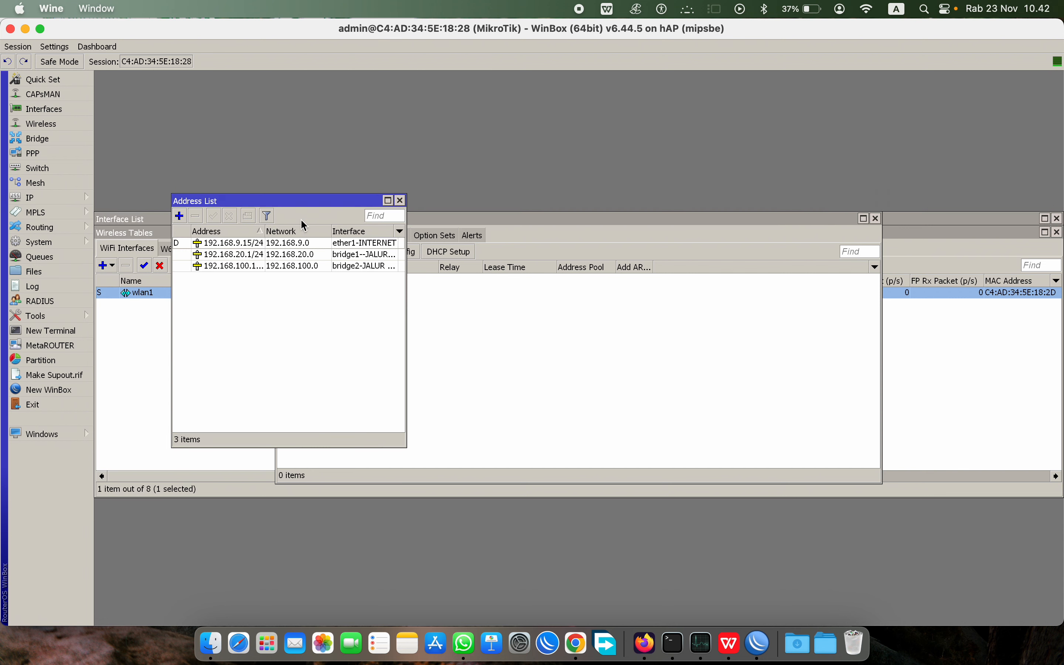
left_click_drag(288, 203, 212, 82)
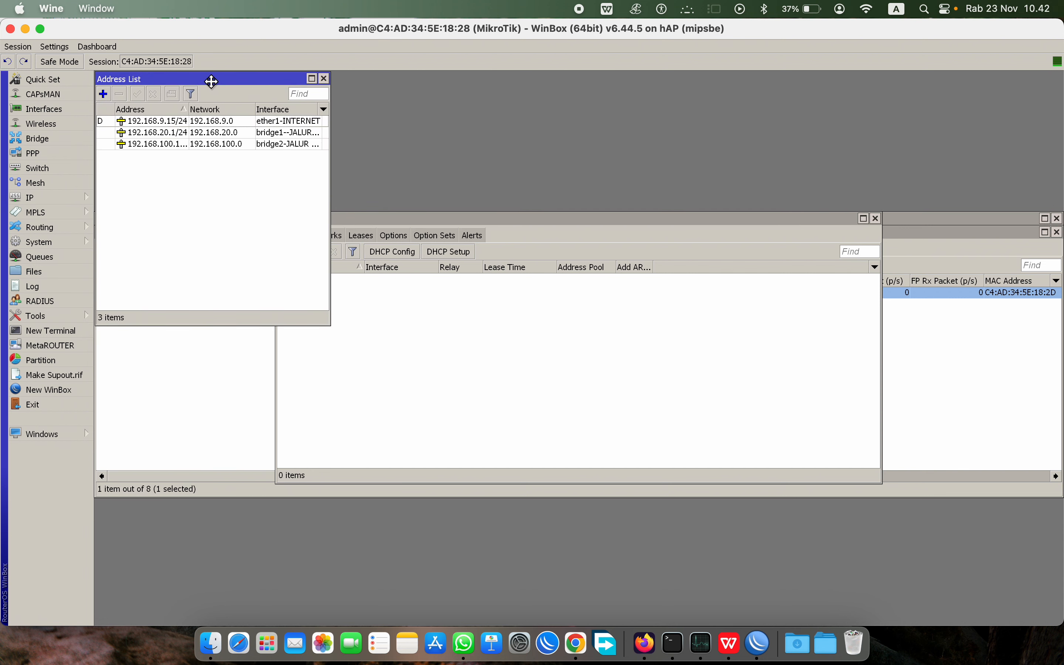
left_click(137, 136)
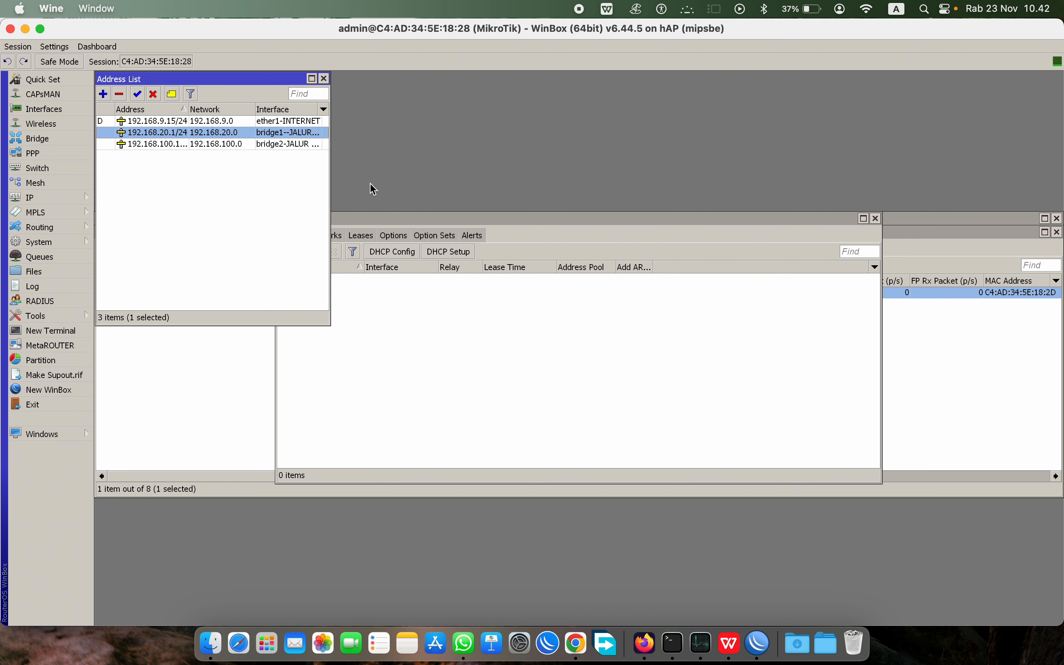
Step: Run DHCP Setup on bridge1--JALUR LAN accepting the suggested defaults, then close the DHCP Server list
left_click(532, 221)
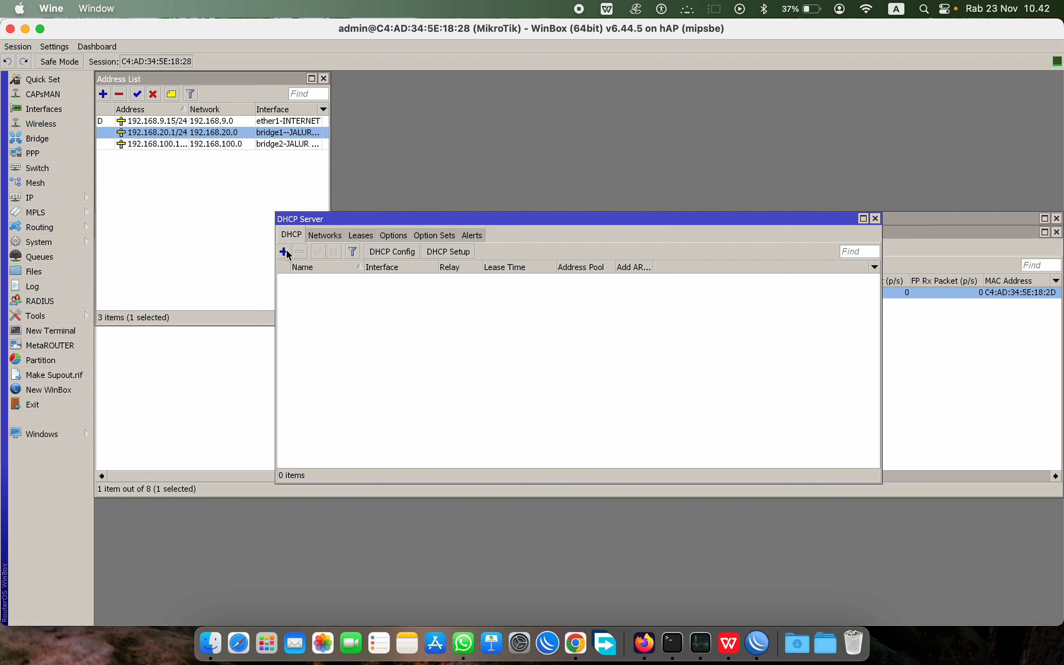
left_click(441, 254)
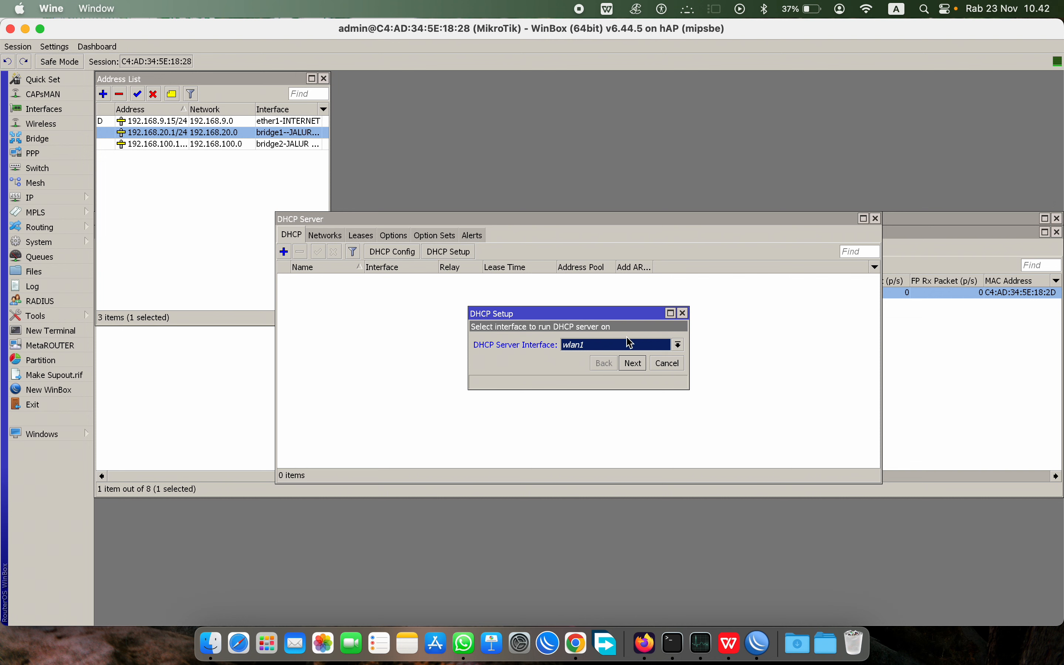
left_click(630, 344)
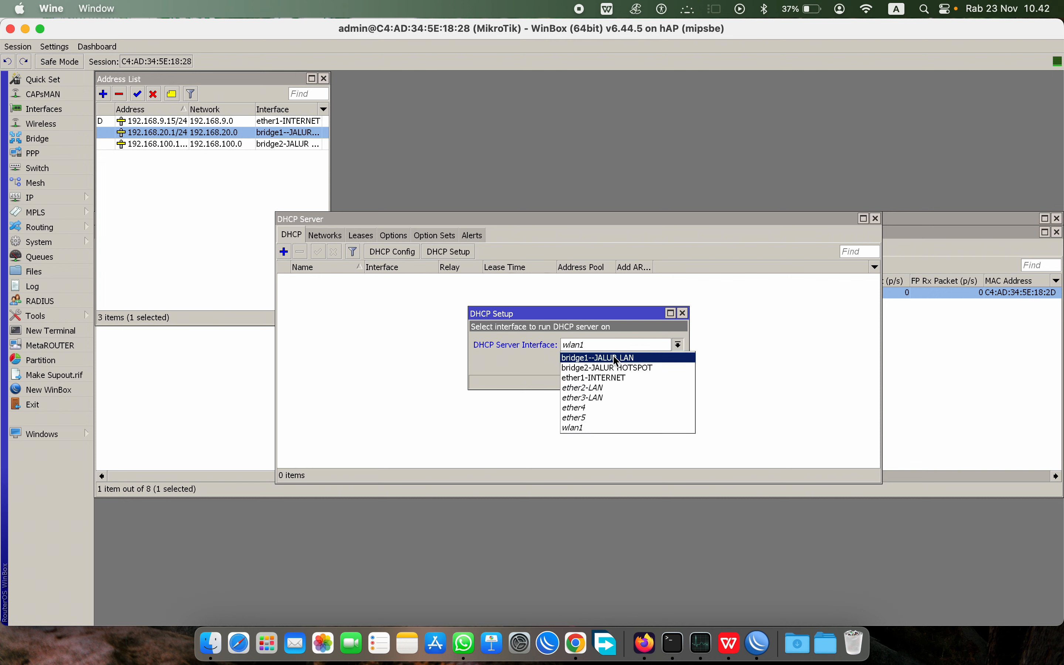
left_click(616, 358)
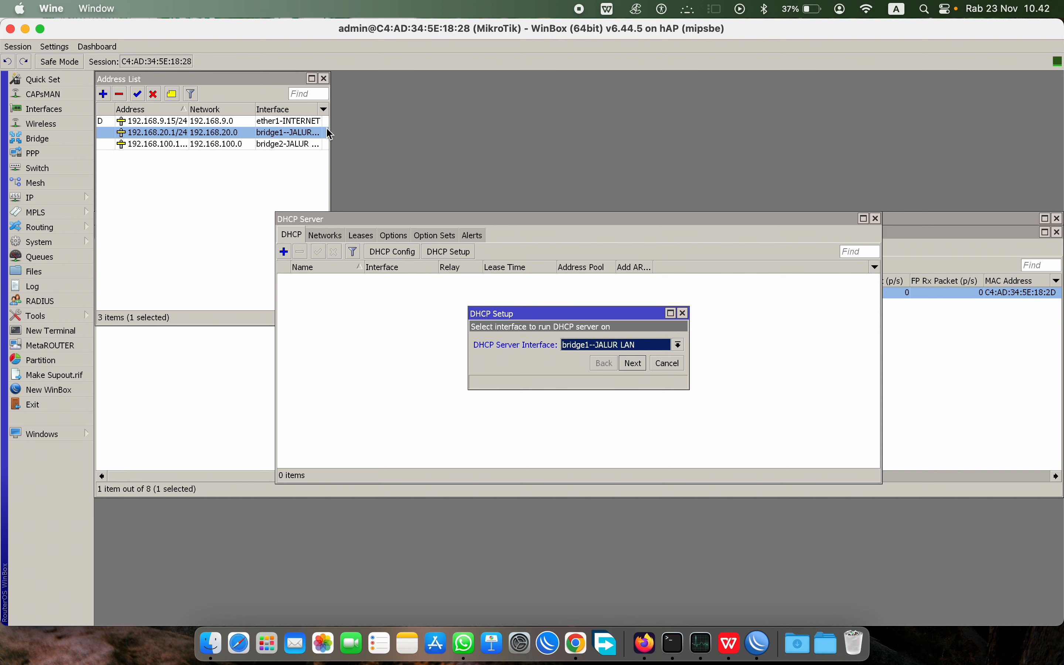
left_click_drag(329, 128, 385, 132)
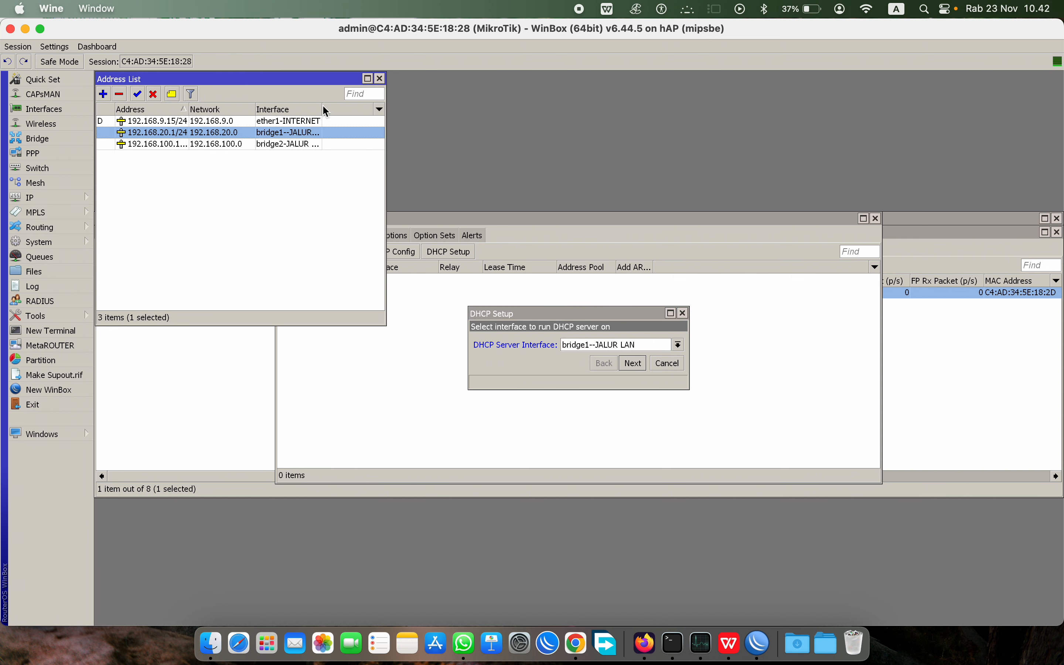
left_click_drag(323, 109, 368, 109)
left_click(633, 363)
left_click(633, 363)
left_click(633, 363)
left_click(633, 363)
left_click(633, 363)
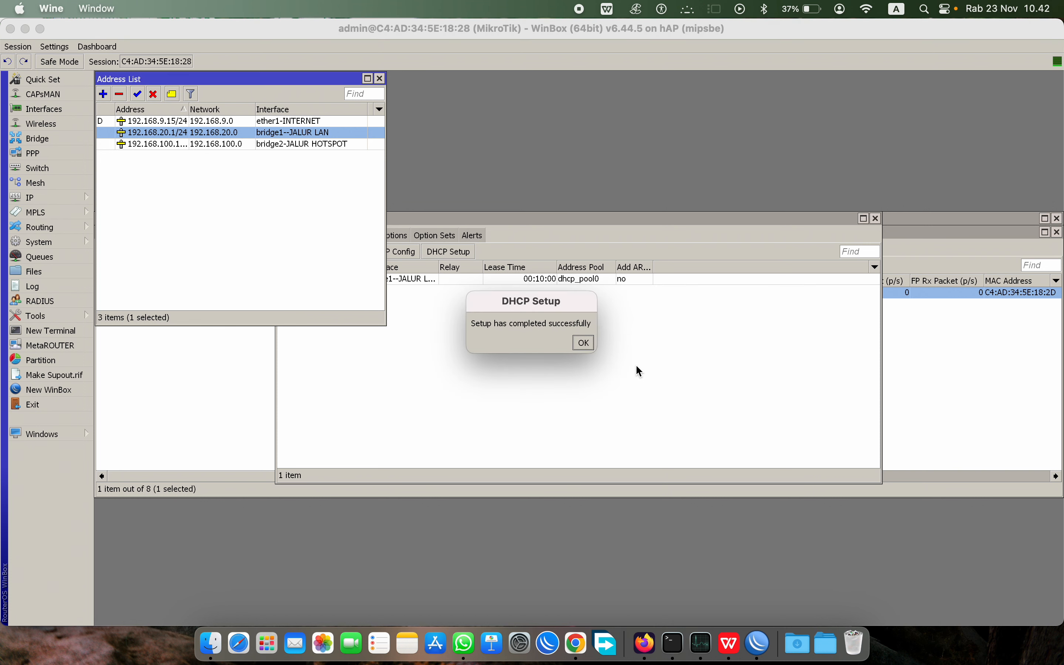
left_click(583, 343)
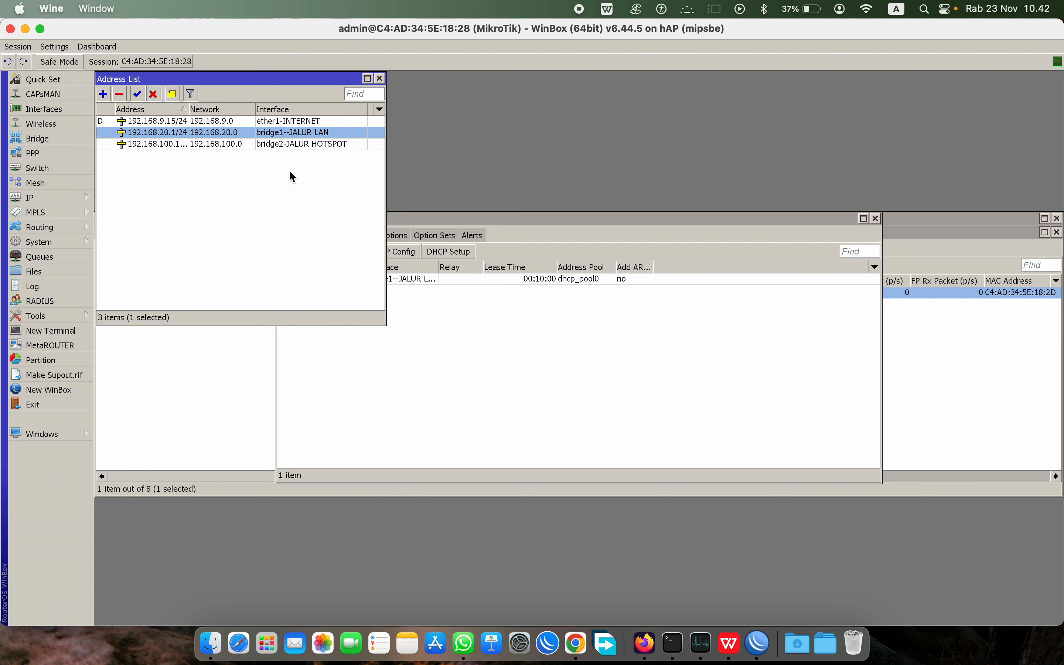
left_click(598, 229)
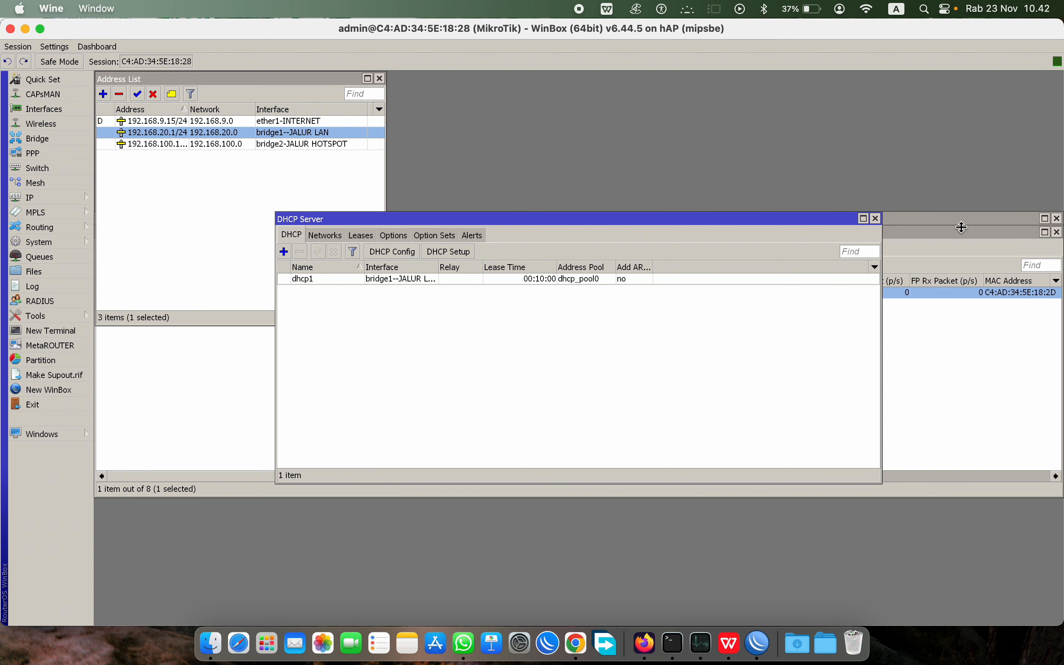
left_click(876, 218)
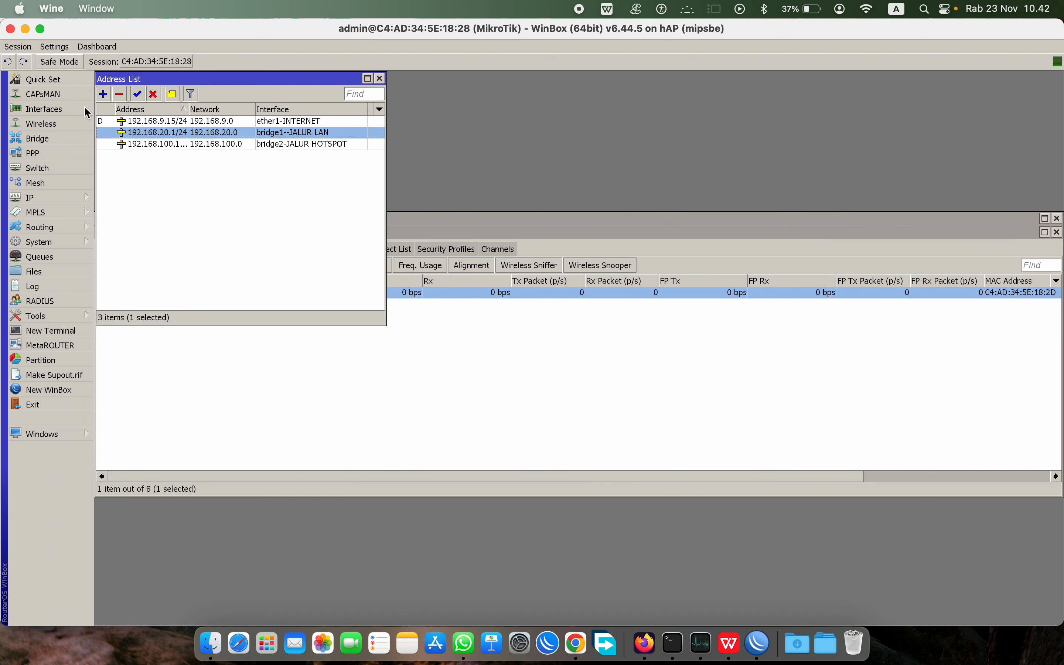
Step: Run Hotspot Setup on bridge2-JALUR HOTSPOT with network 192.168.100.1/24 and DNS server 8.8.8.8
left_click(50, 200)
left_click(116, 331)
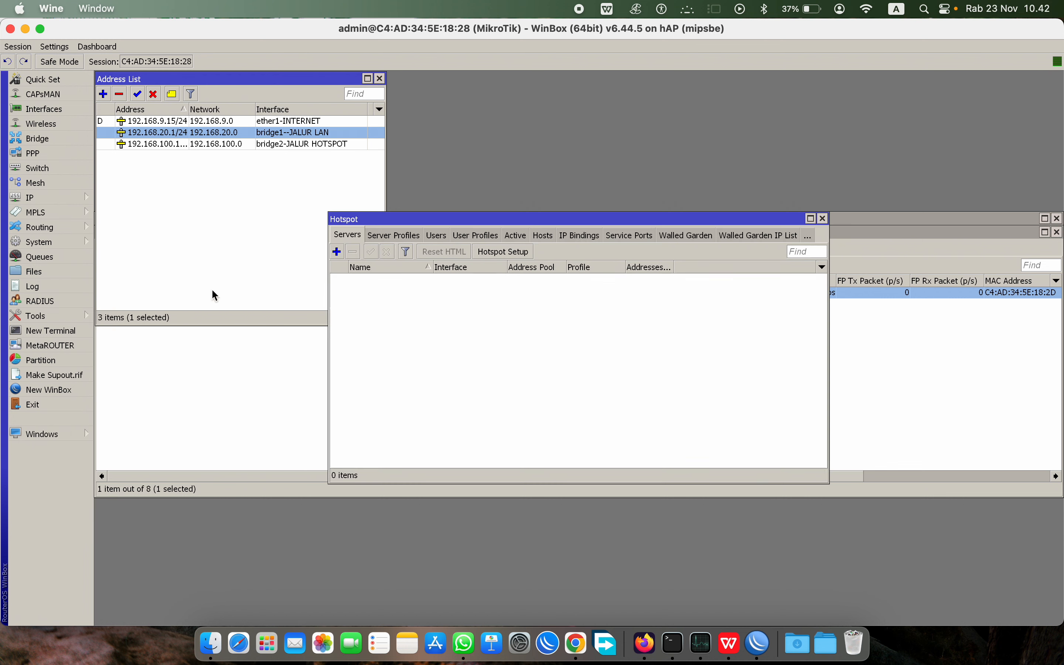
left_click(491, 253)
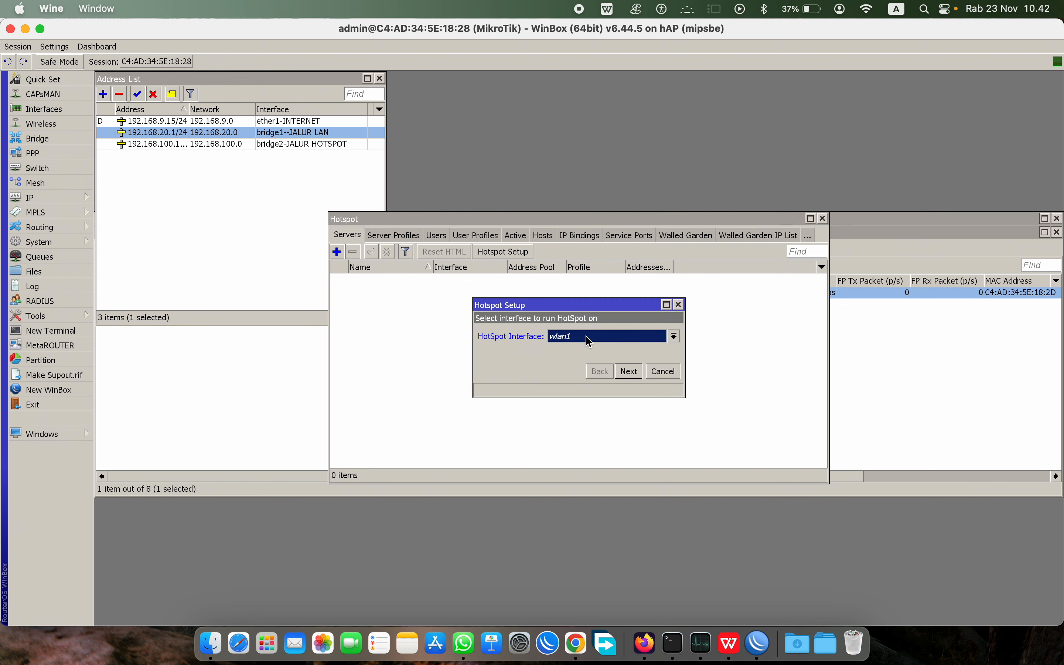
left_click(588, 339)
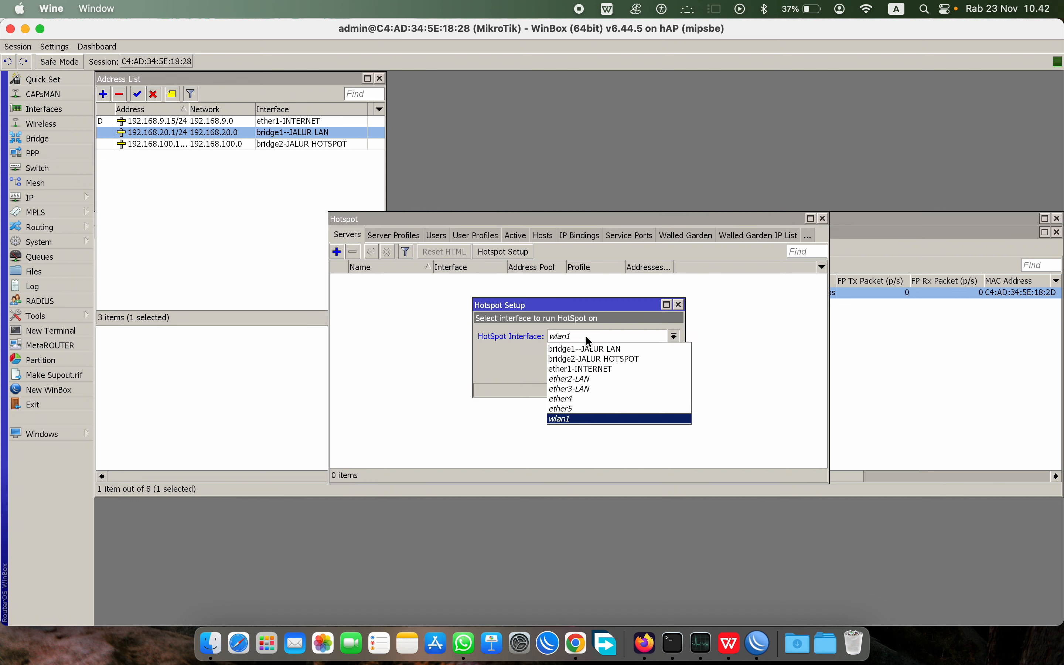
left_click(595, 365)
left_click(629, 374)
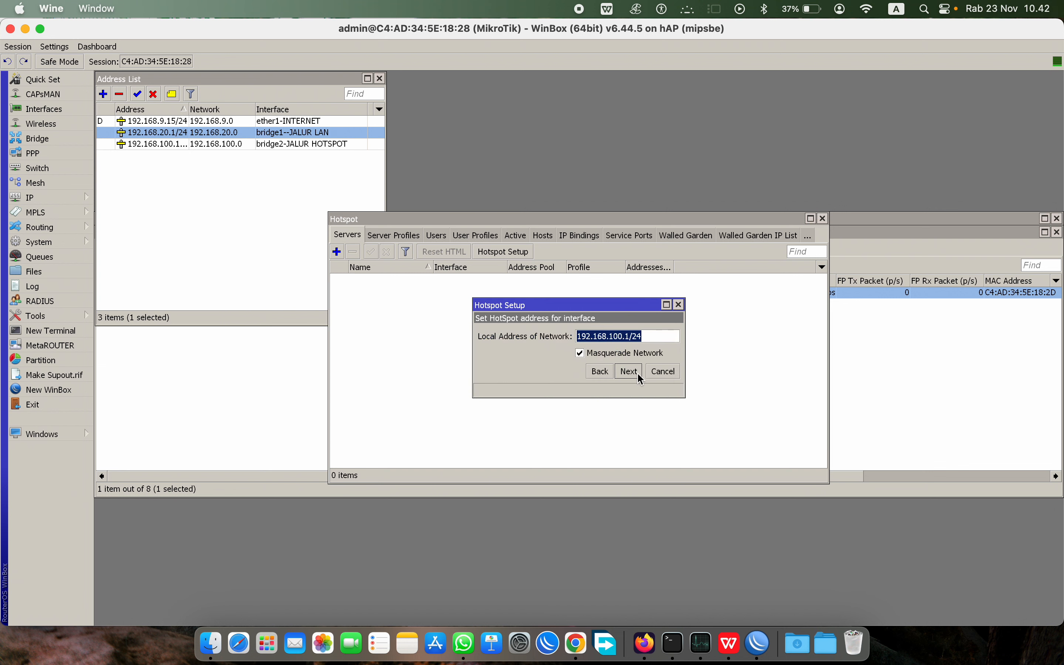
left_click(629, 372)
left_click(630, 372)
left_click(630, 372)
left_click(629, 372)
left_click(629, 371)
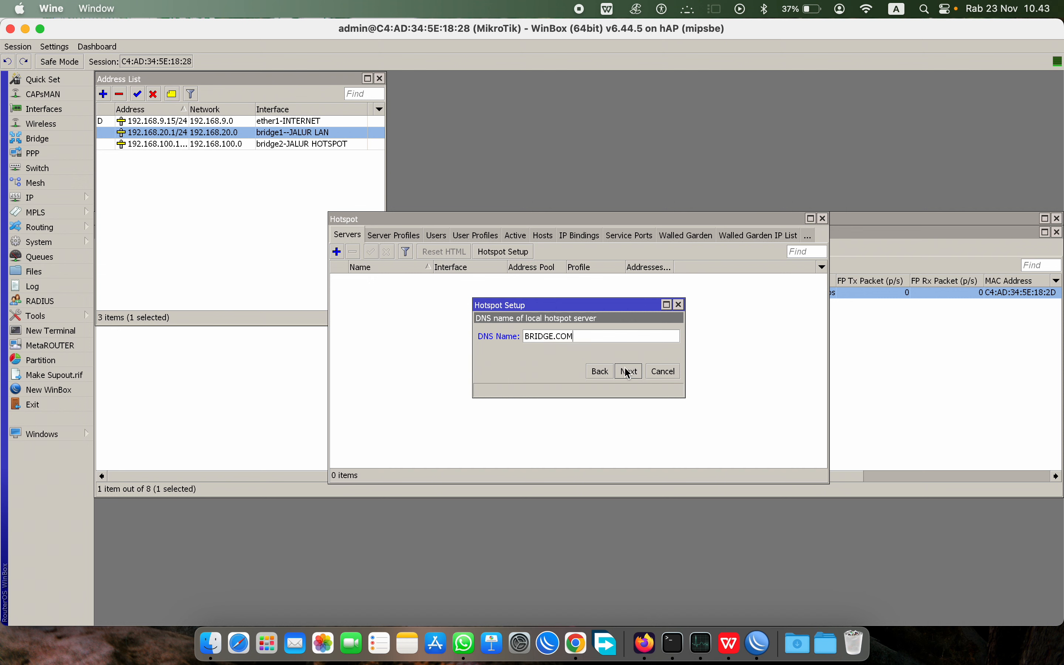
Step: Keep BRIDGE.COM as the hotspot DNS name, enter the hotspot user, and finish creating hotspot1
double_click(522, 337)
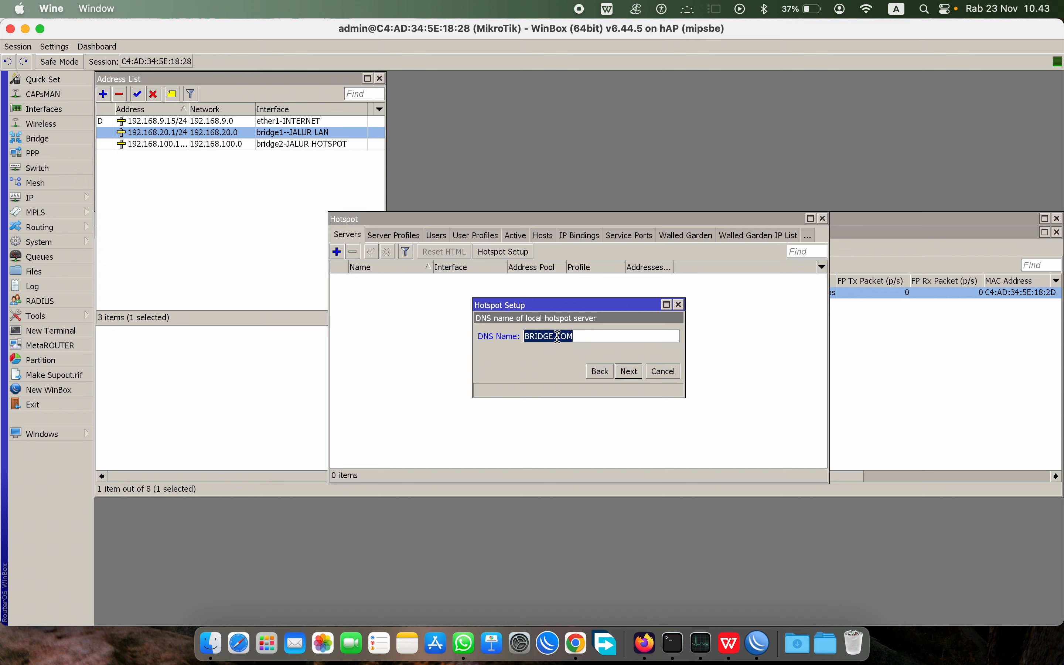
right_click(556, 337)
left_click(577, 353)
left_click(630, 372)
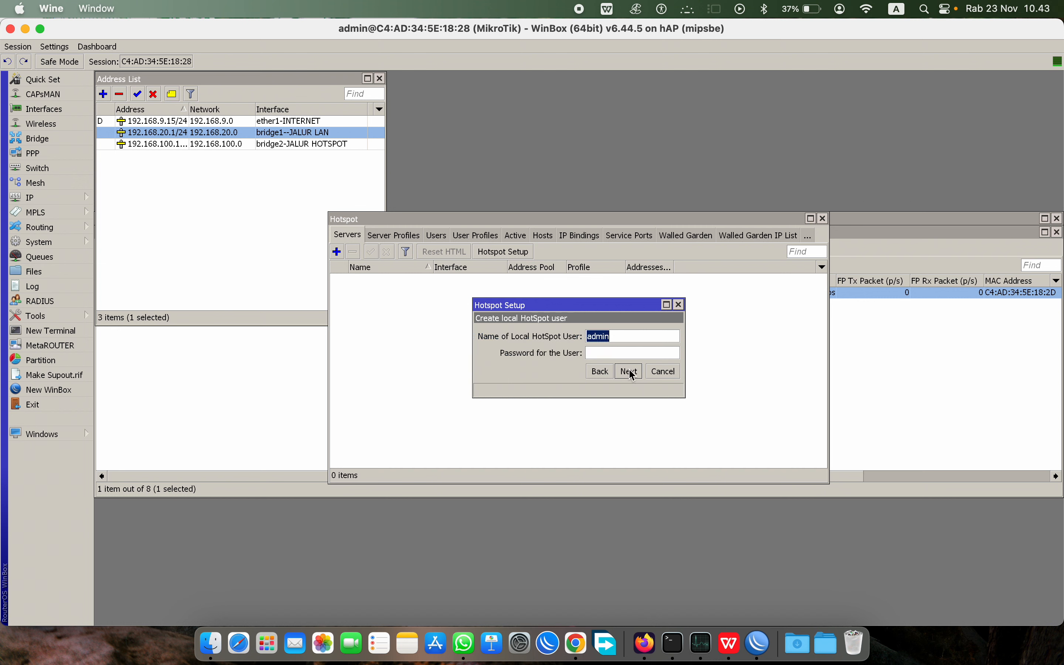
type("R")
type("B")
left_click(633, 372)
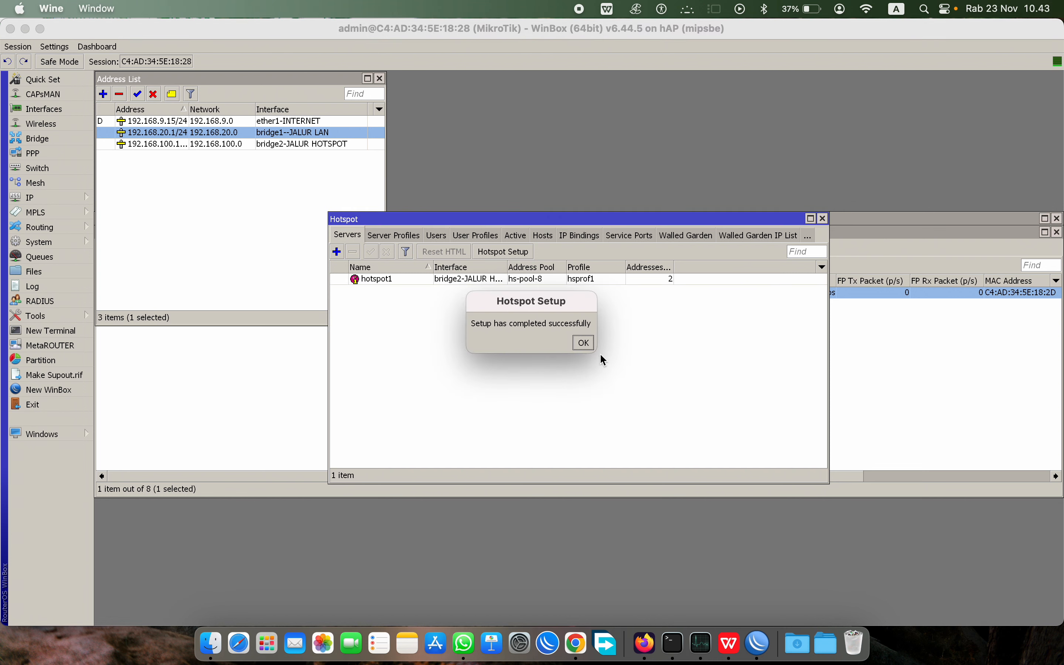
left_click(583, 343)
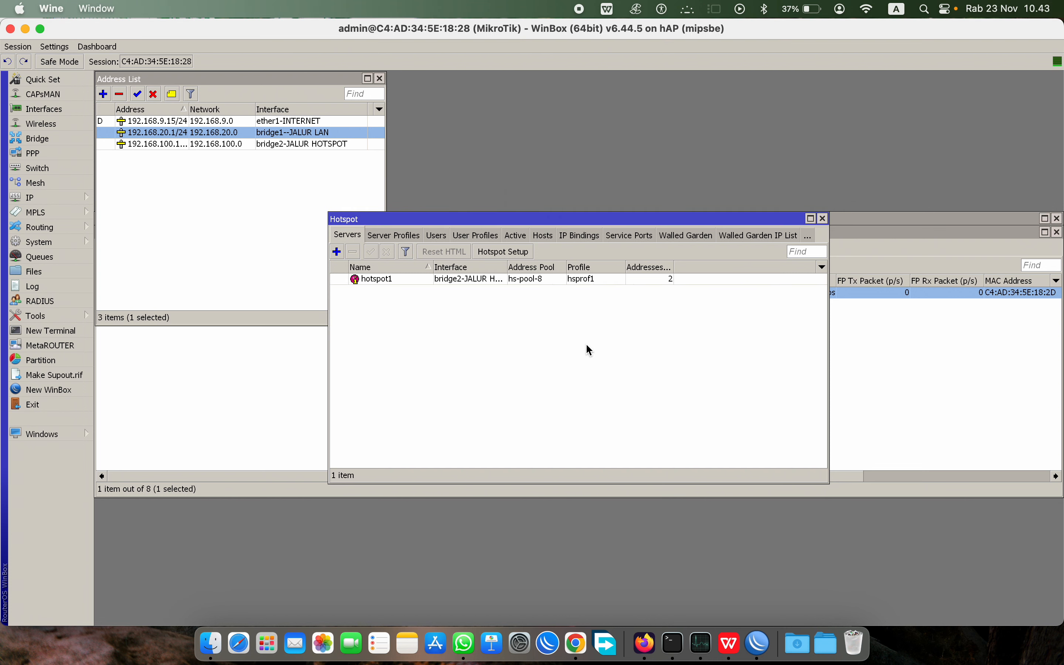
Step: Set hotspot1's Addresses Per MAC to 1
double_click(566, 276)
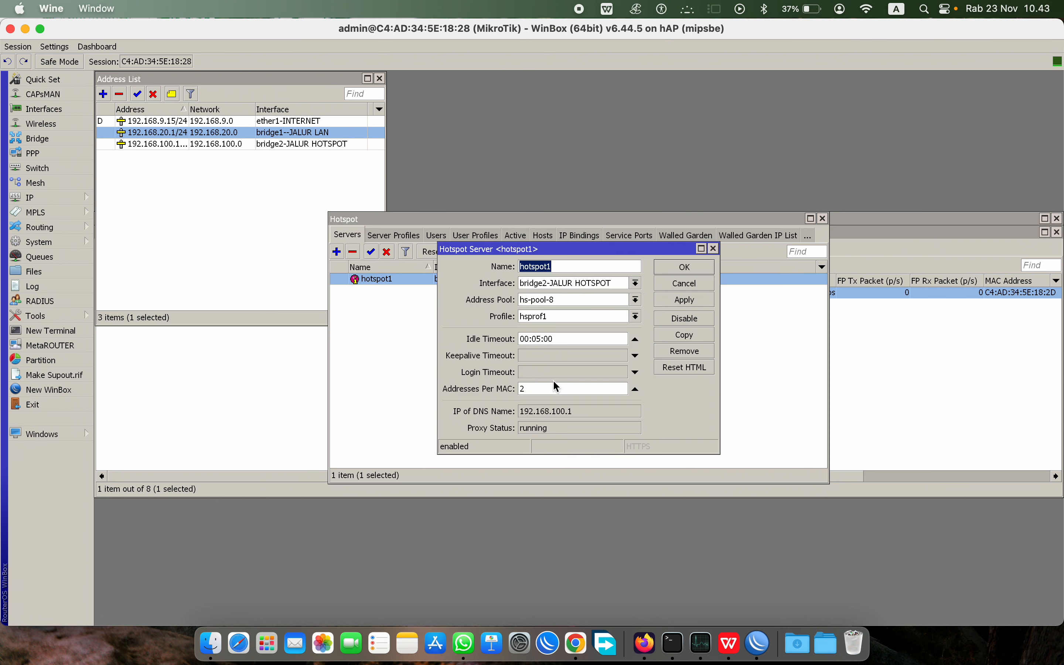
double_click(540, 388)
type("1")
left_click(684, 267)
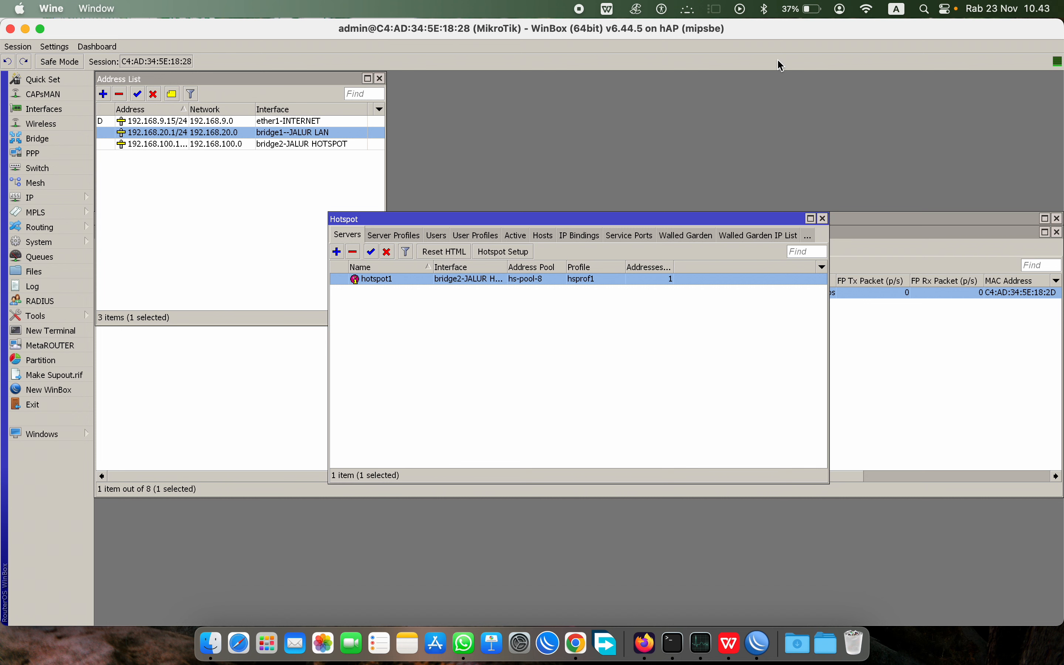
Step: Verify wlan1's SSID is bridge-hsp and join the Mac to the bridge-hsp Wi-Fi network
left_click(867, 10)
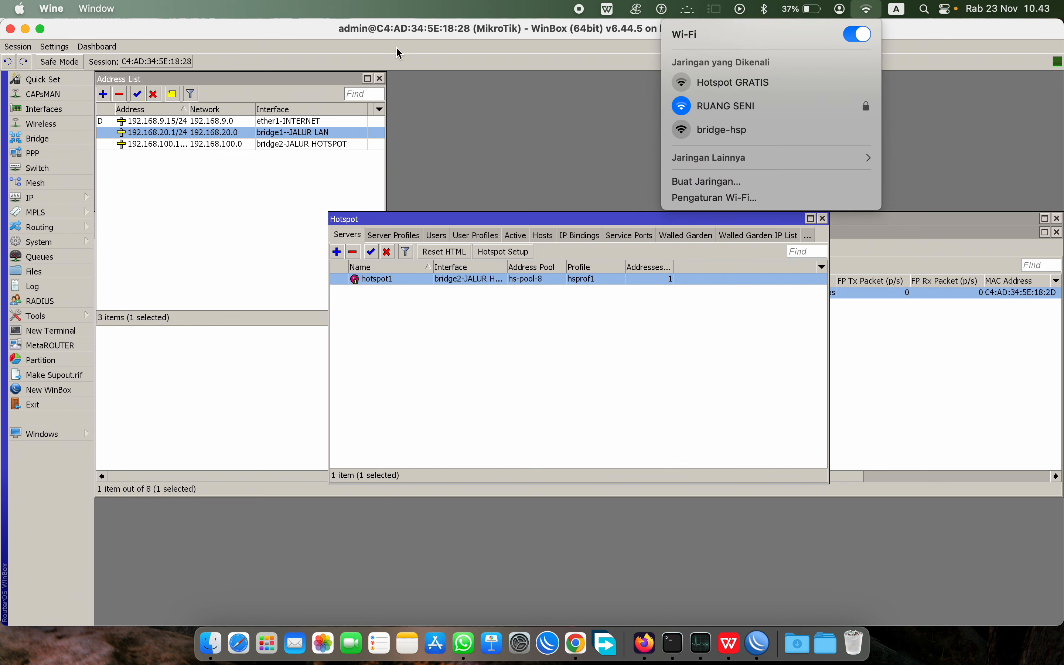
left_click(48, 129)
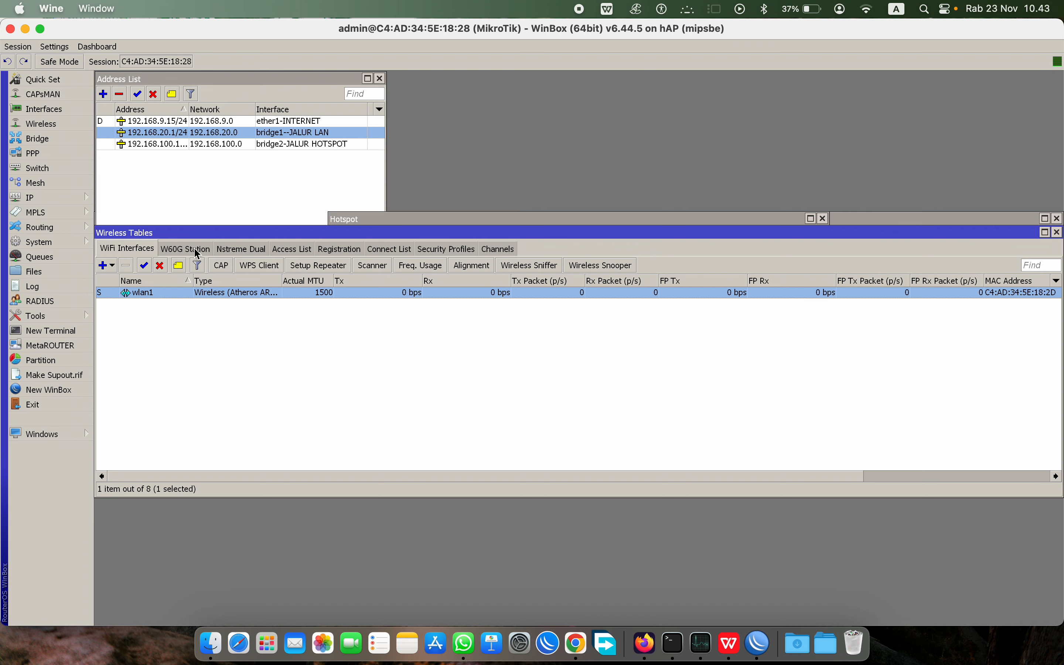
double_click(154, 293)
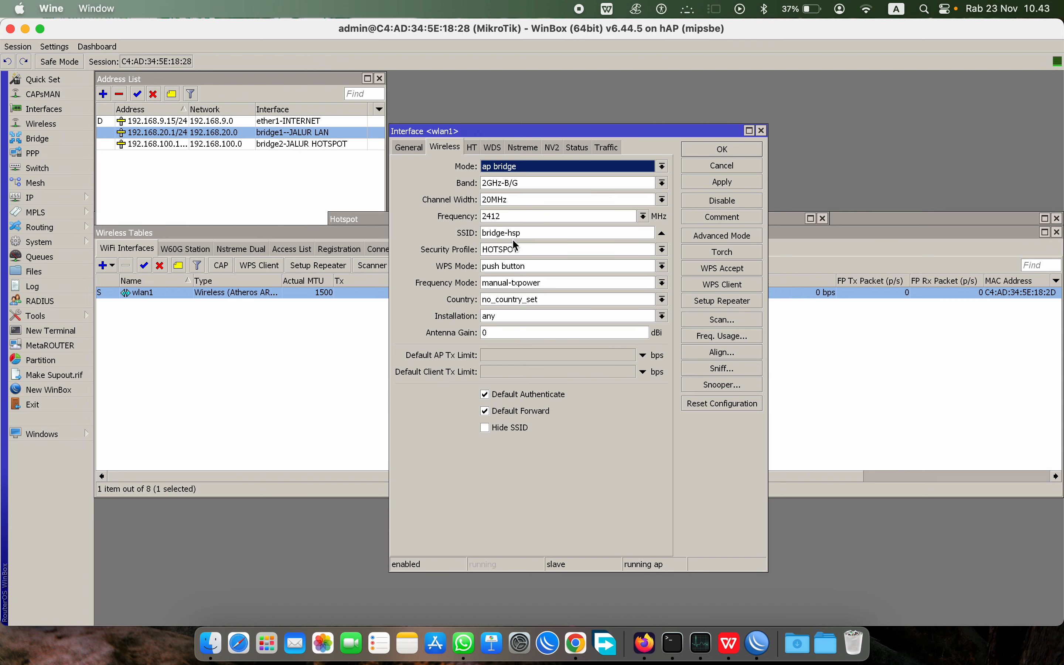
left_click(868, 8)
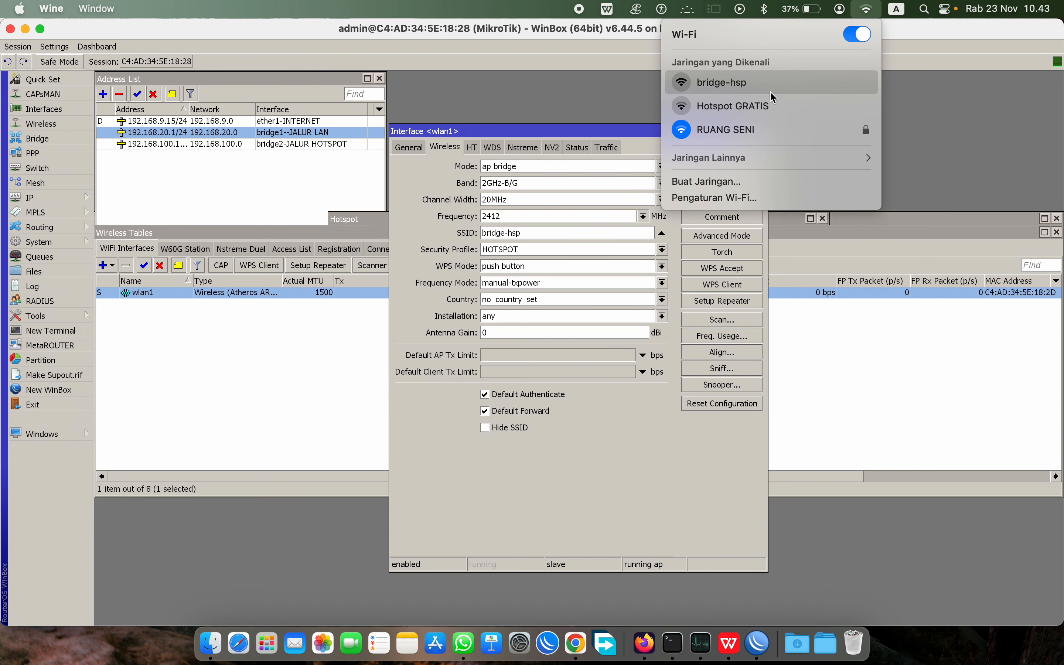
left_click(753, 88)
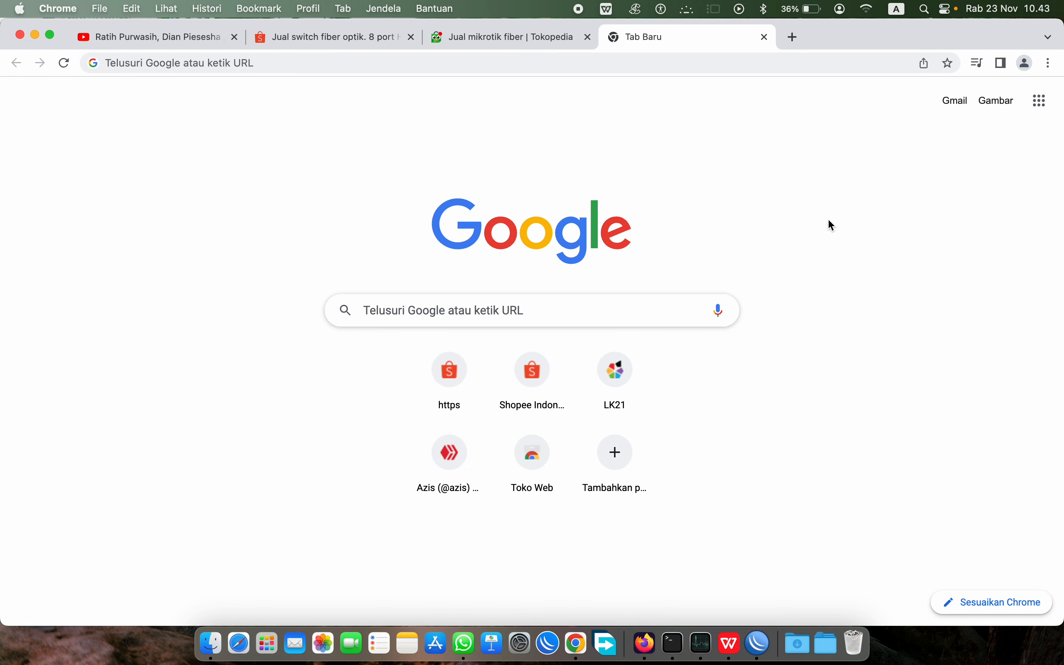
Step: Log in to the hotspot captive portal with the hotspot user and dismiss the success sheet
left_click(618, 65)
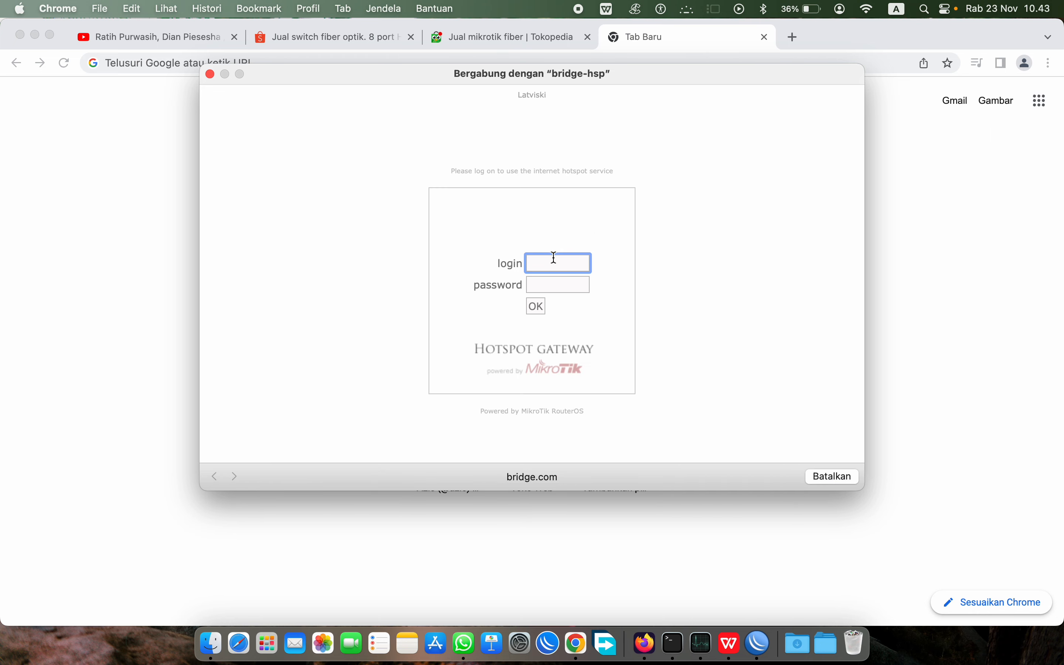
type("BRIDGE")
left_click(532, 311)
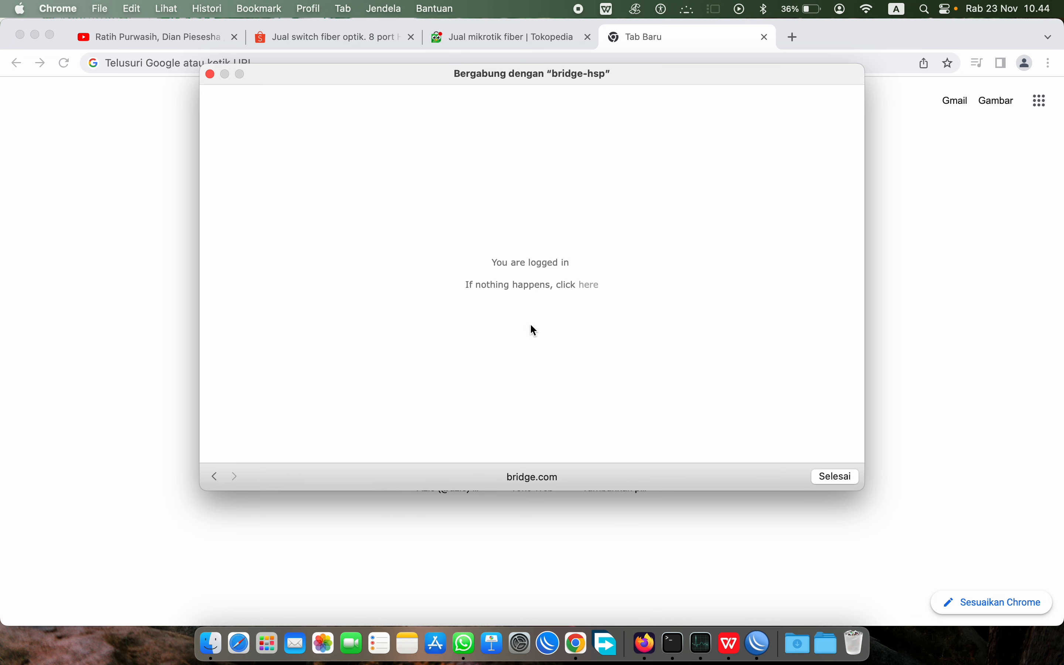
left_click(839, 476)
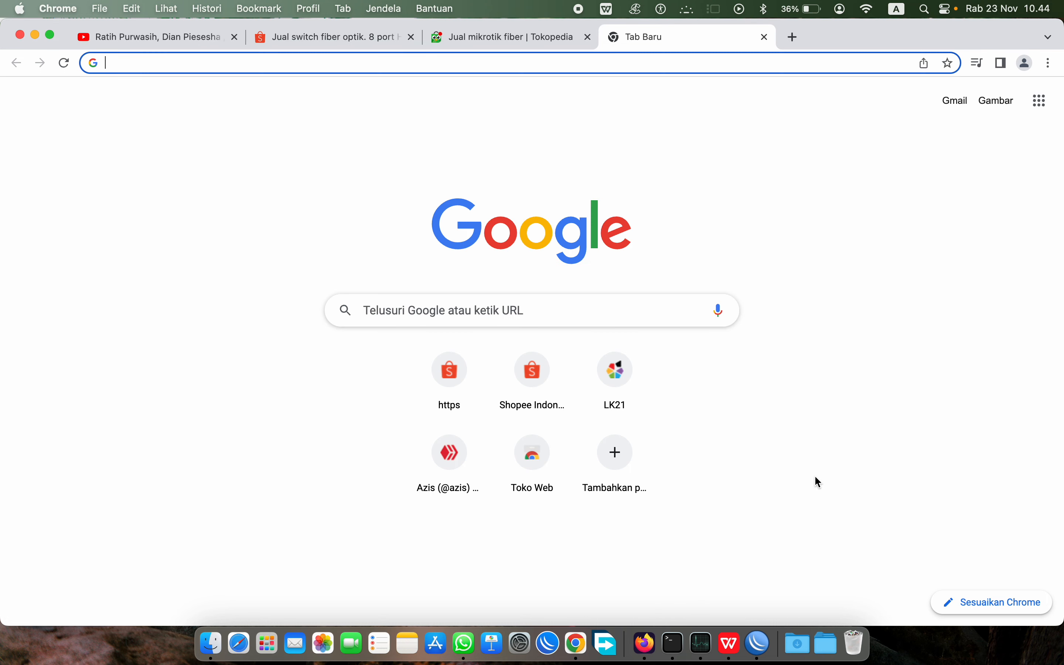
Step: Search Google for FIBER to confirm internet access, then replace that tab with a new one
type("FFFFD")
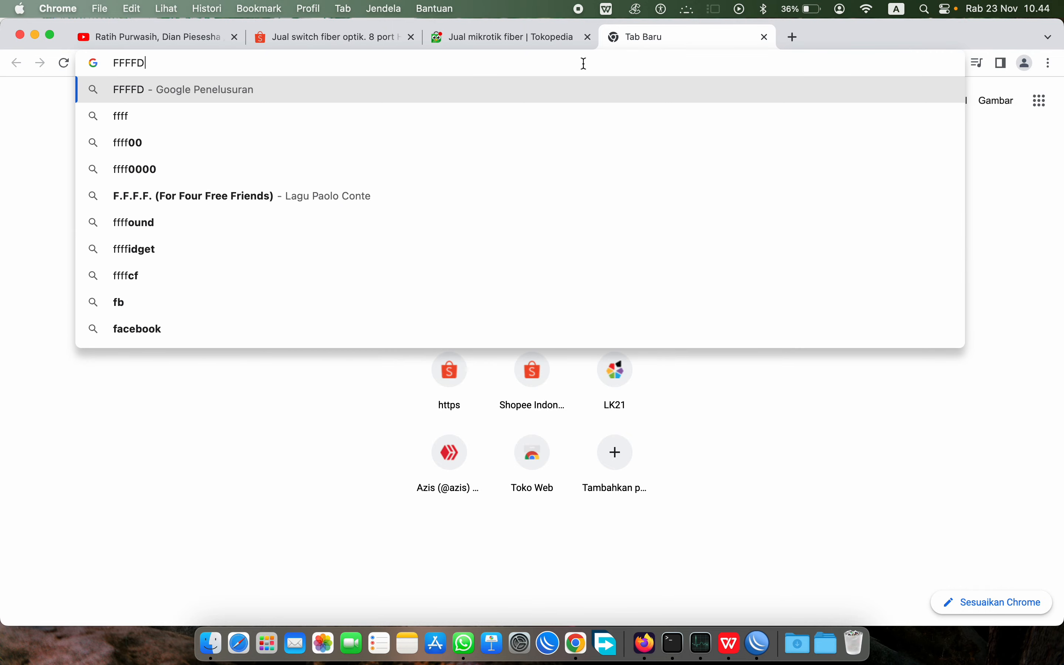
key("BackSpace")
key("BackSpace")
key("BackSpace")
key("BackSpace")
key("BackSpace")
type("FIBER")
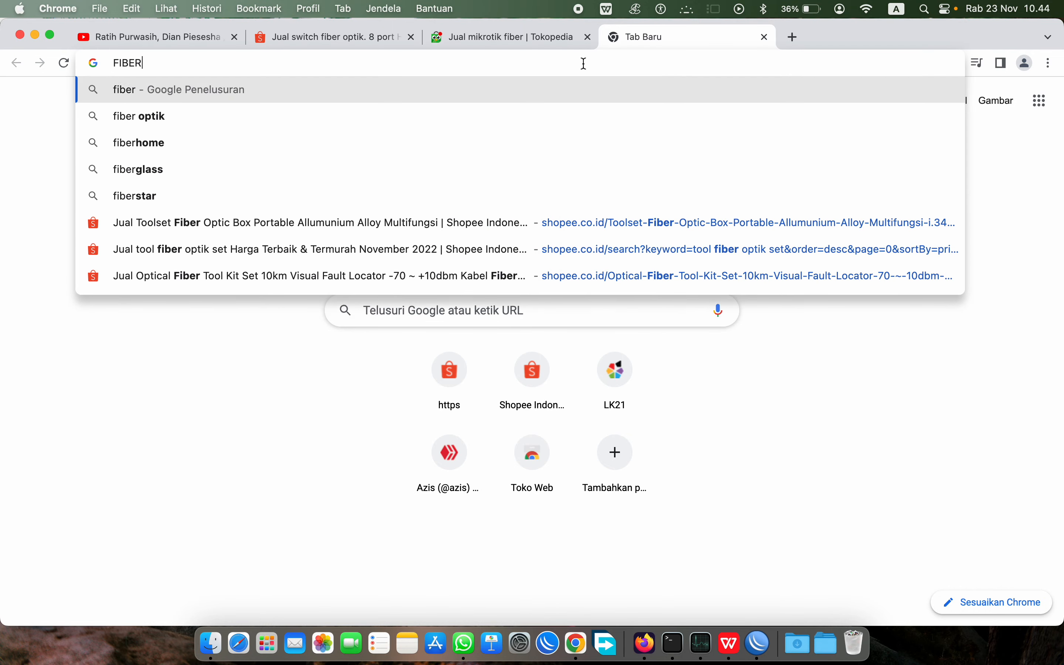
key("Return")
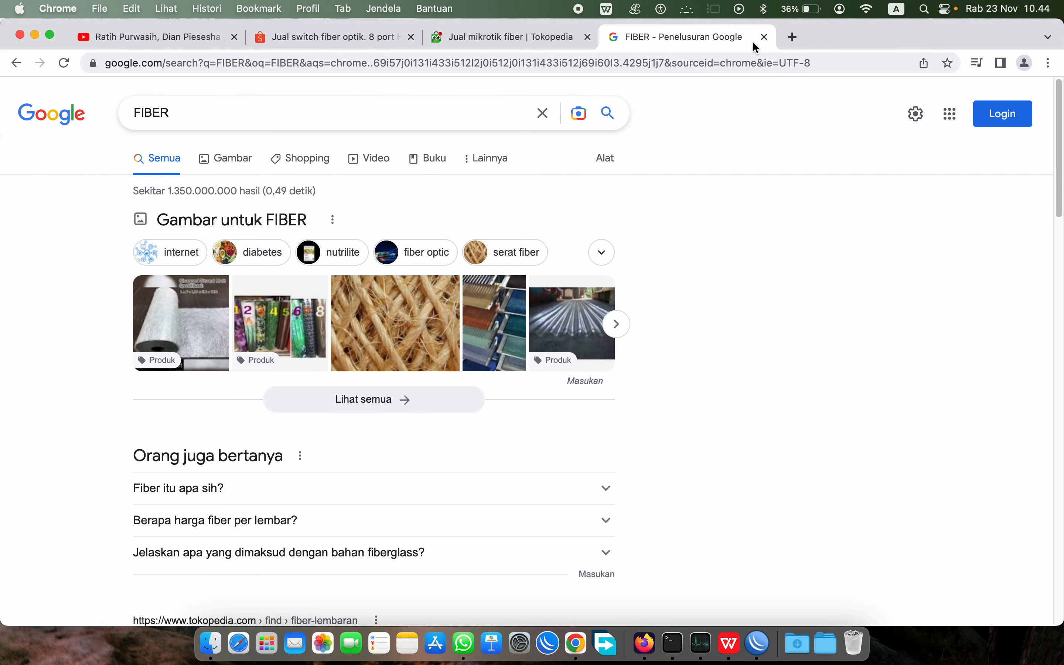
left_click(765, 37)
left_click(617, 37)
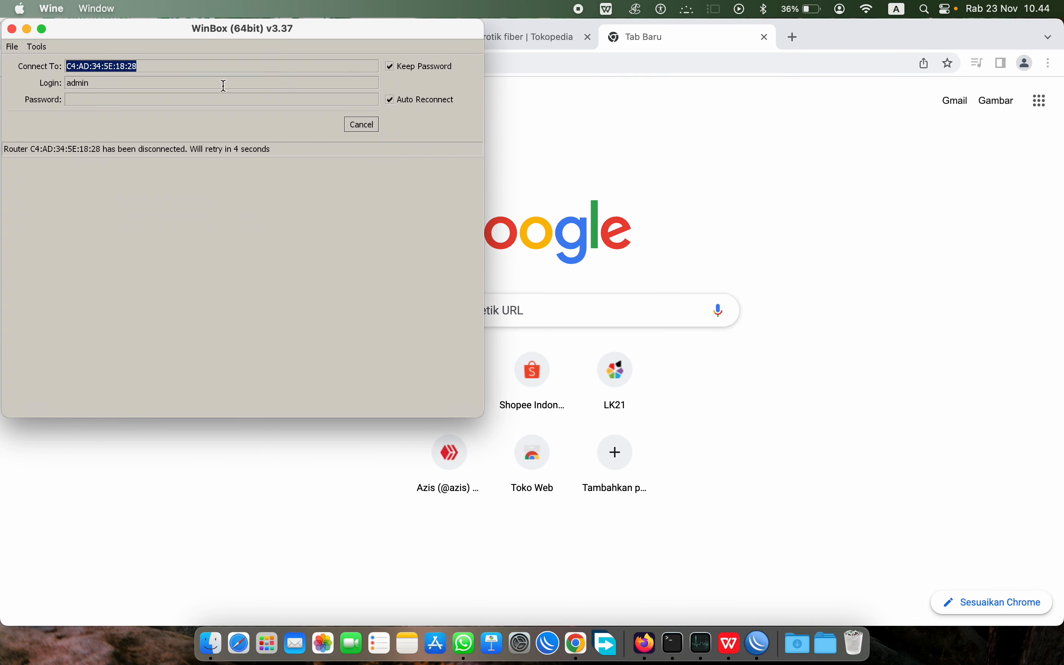
Step: Move the WinBox reconnect window to the screen centre while it reconnects to the router
left_click_drag(373, 40, 654, 145)
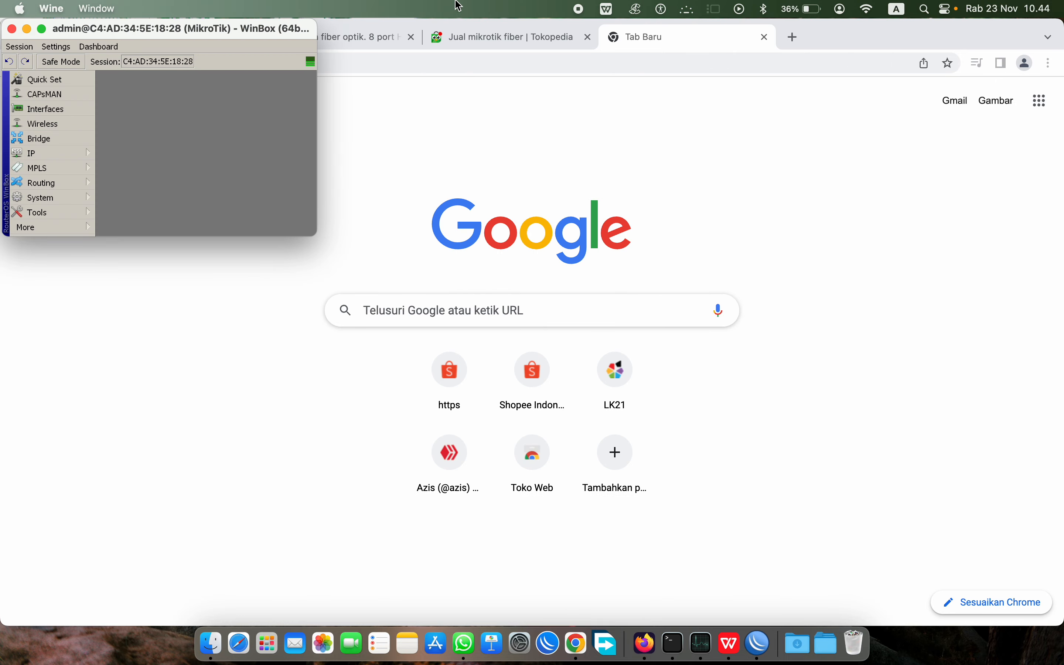